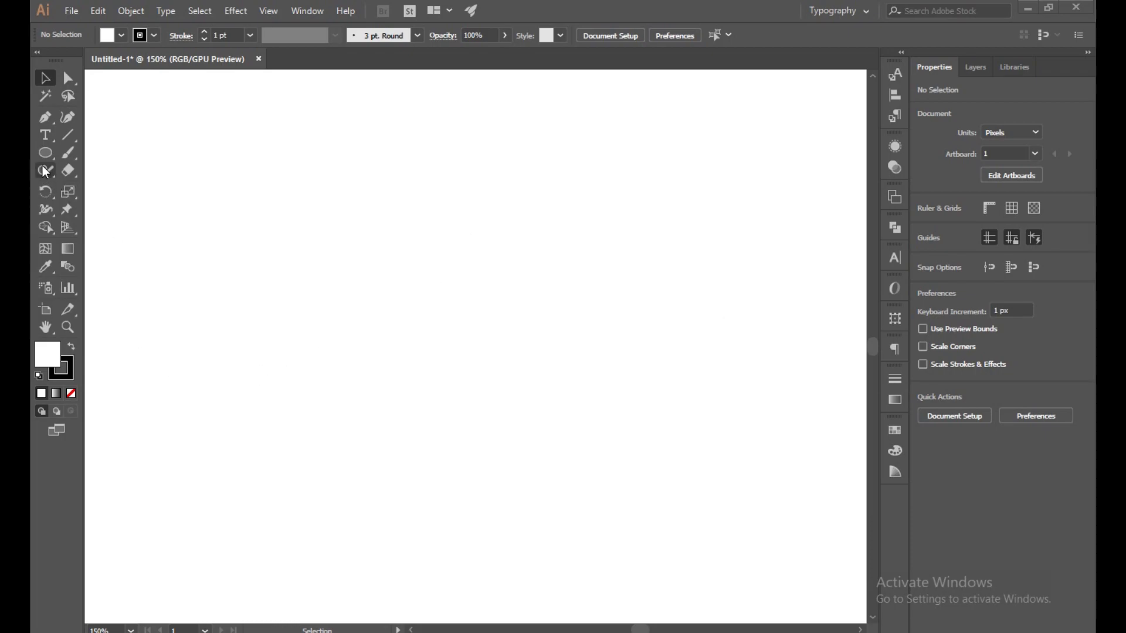
Step: Create a six-sided polygon with a 150 px radius
left_click_drag(43, 156, 107, 203)
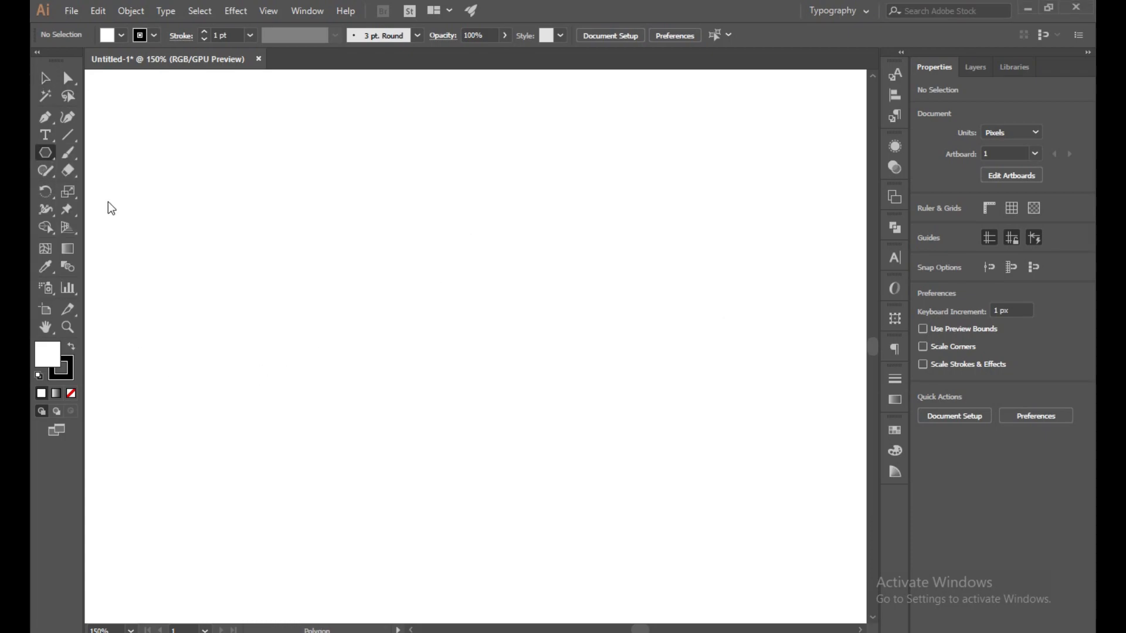
left_click(417, 266)
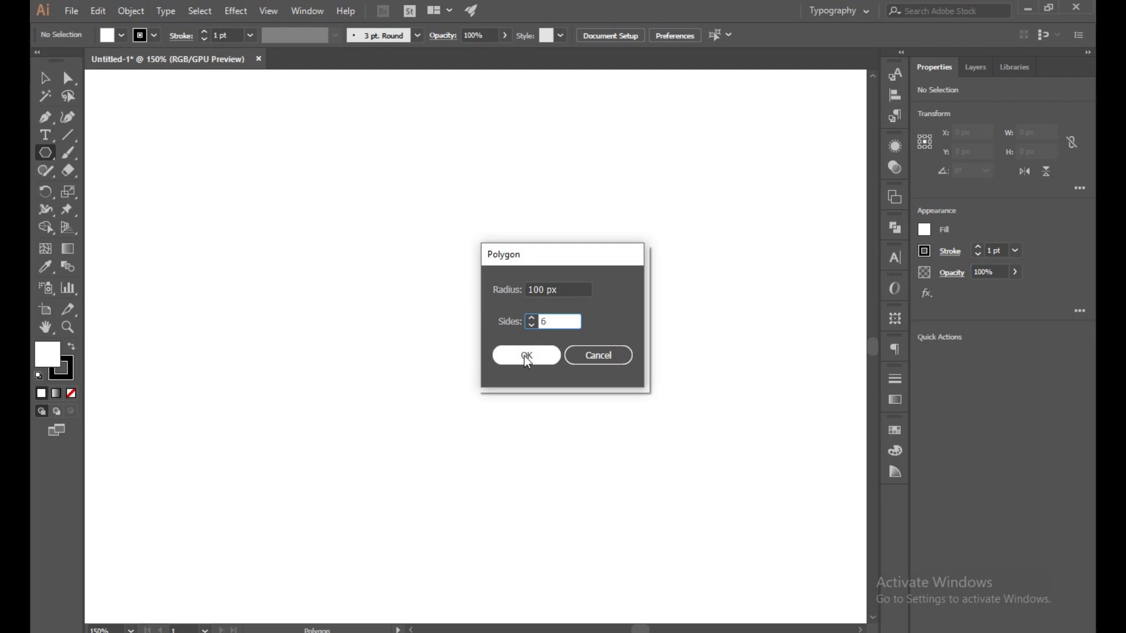
left_click(537, 289)
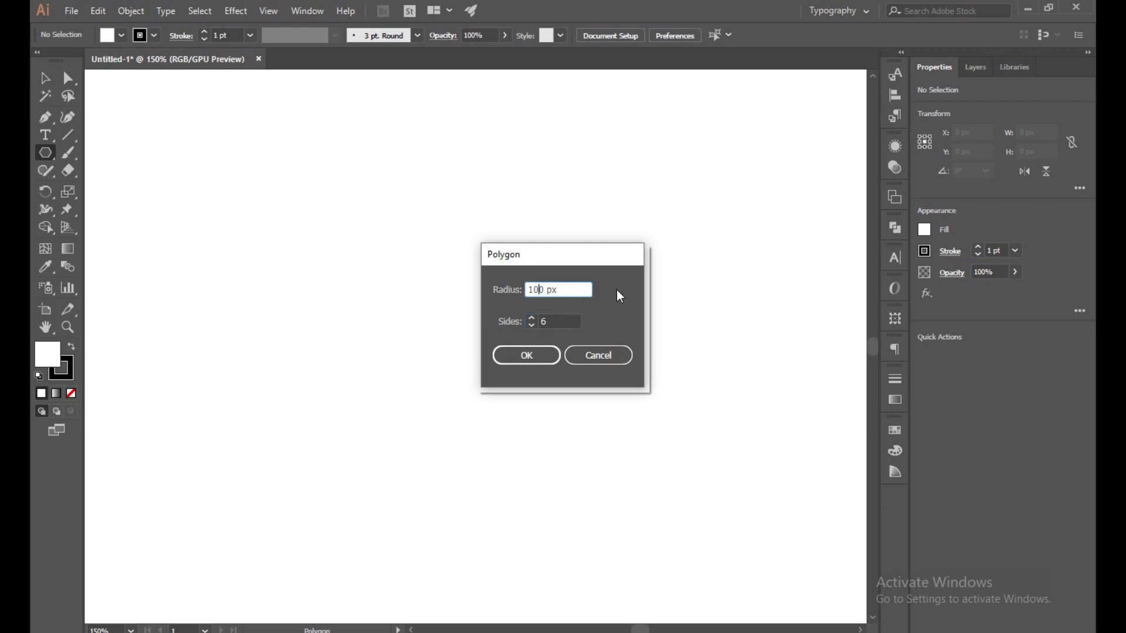
key("shift+Right")
type("5")
left_click(531, 356)
Step: Rotate the hexagon 90° to stand point-up and move it toward the artboard centre
key("v")
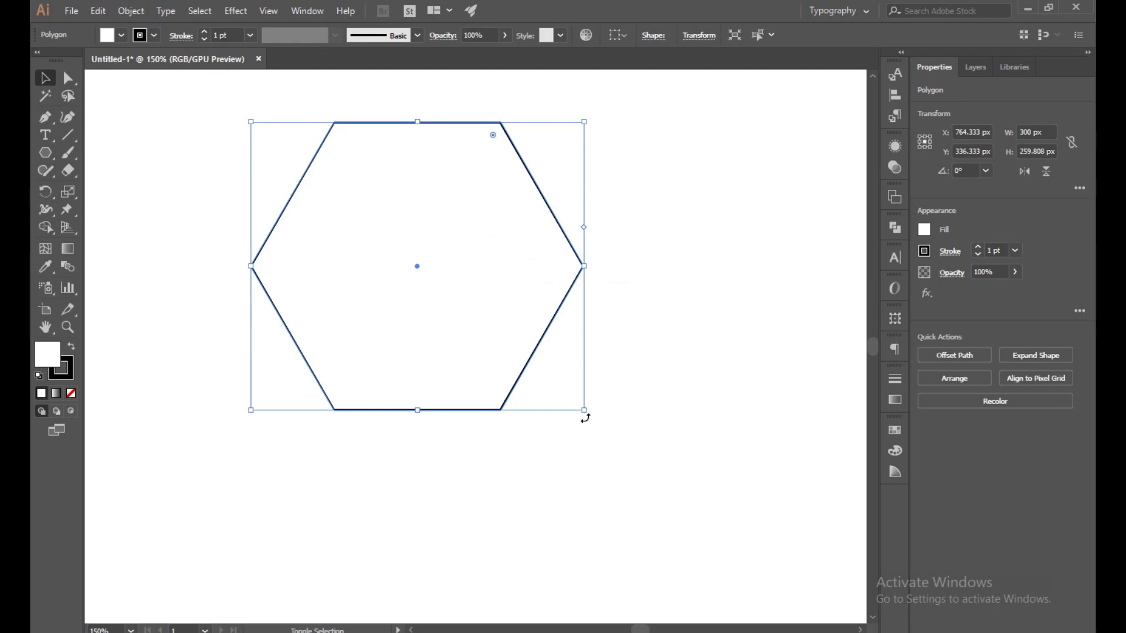
left_click_drag(583, 414, 668, 120)
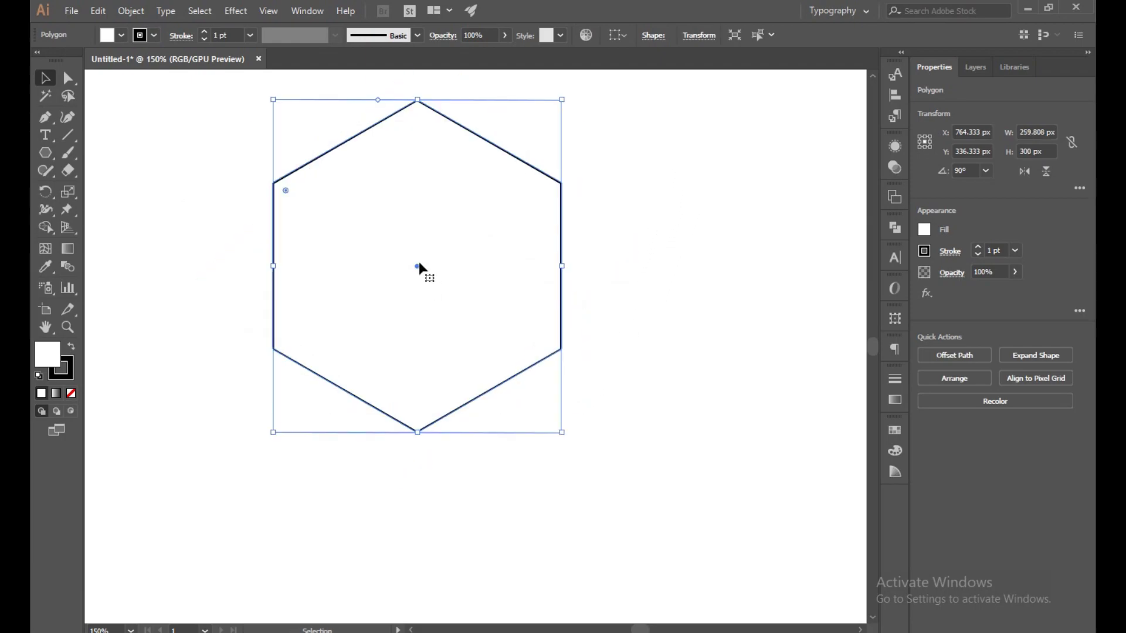
left_click_drag(416, 265, 466, 328)
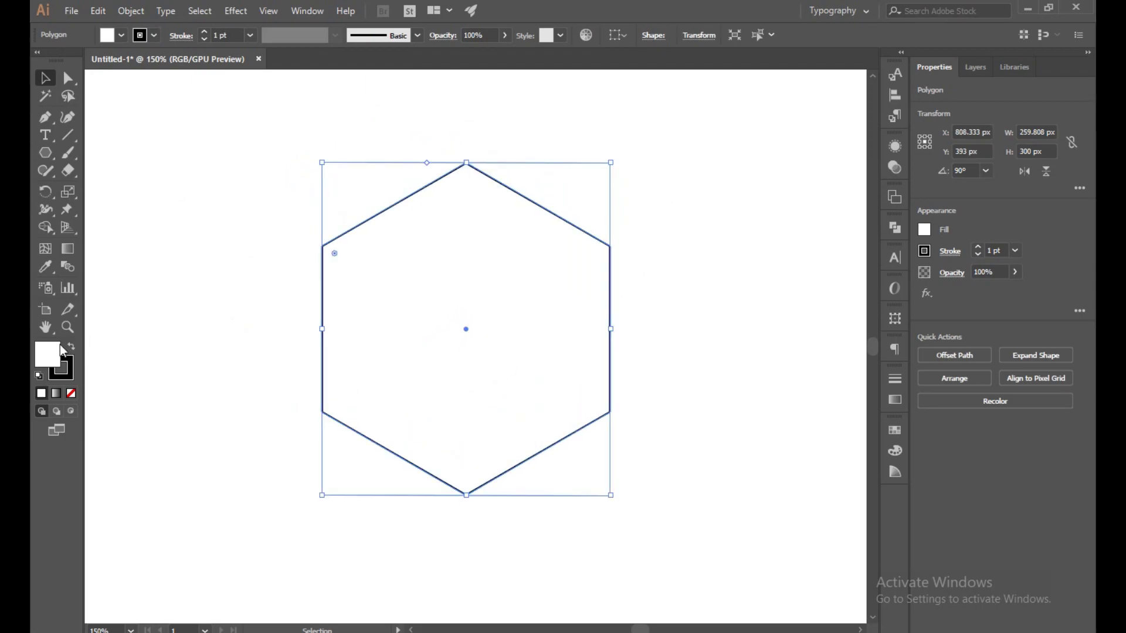
Step: Create a three-sided polygon with a 50 px radius
right_click(45, 153)
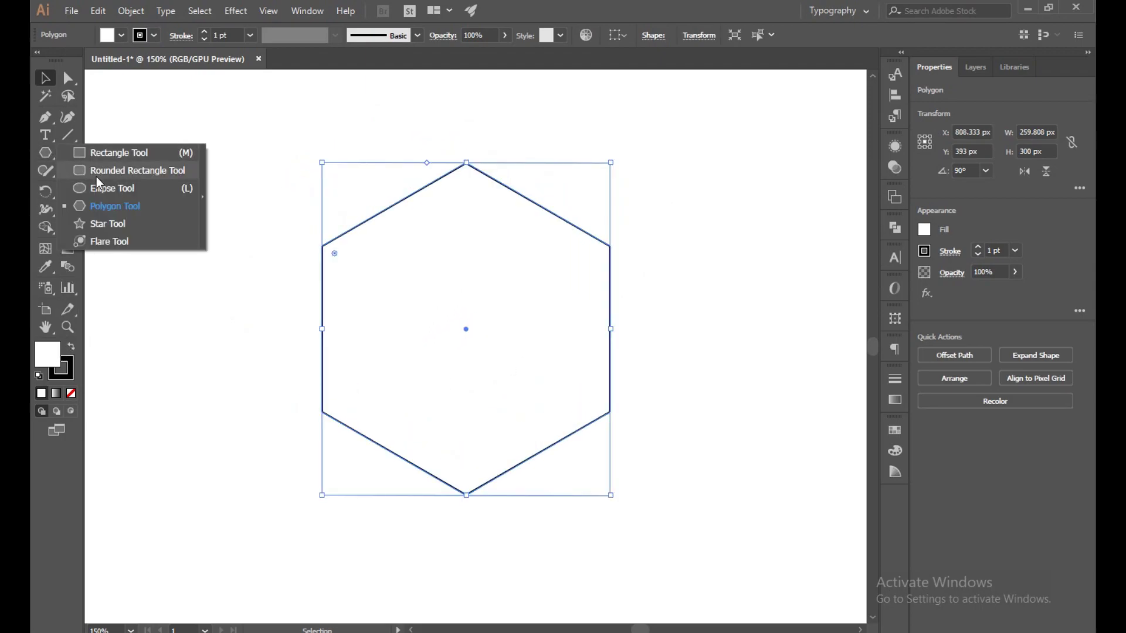
left_click(94, 205)
left_click(508, 328)
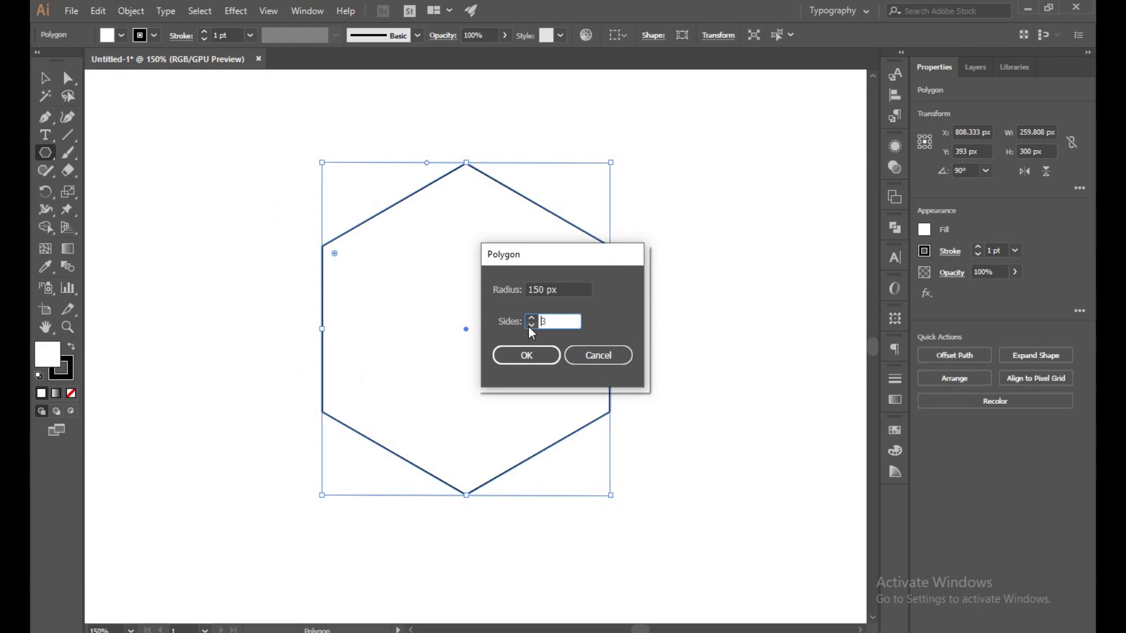
left_click(532, 288)
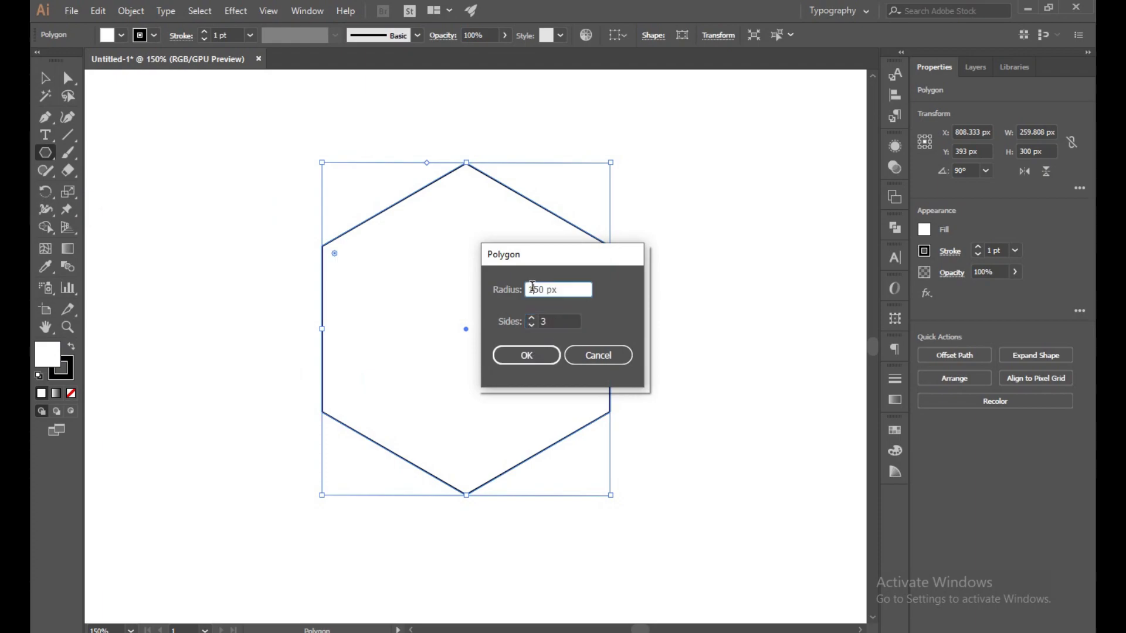
key("BackSpace")
left_click(537, 360)
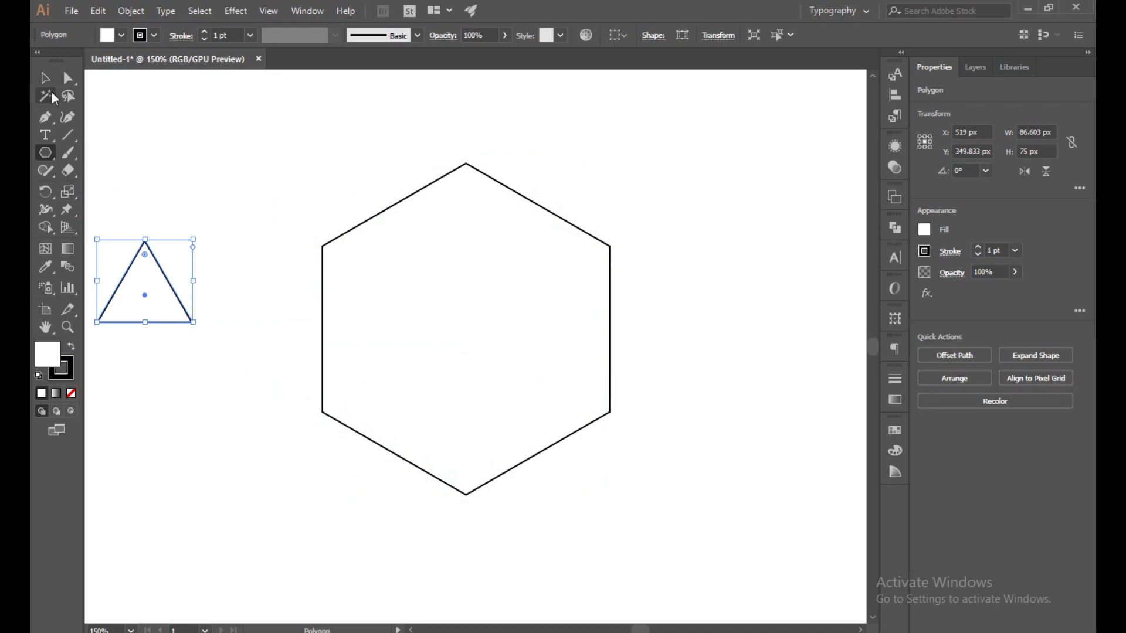
Step: Rotate the triangle 180°, enlarge it to about 123 × 107 px, and centre it in the hexagon
key("v")
left_click_drag(200, 328, 192, 184)
key("ctrl+z")
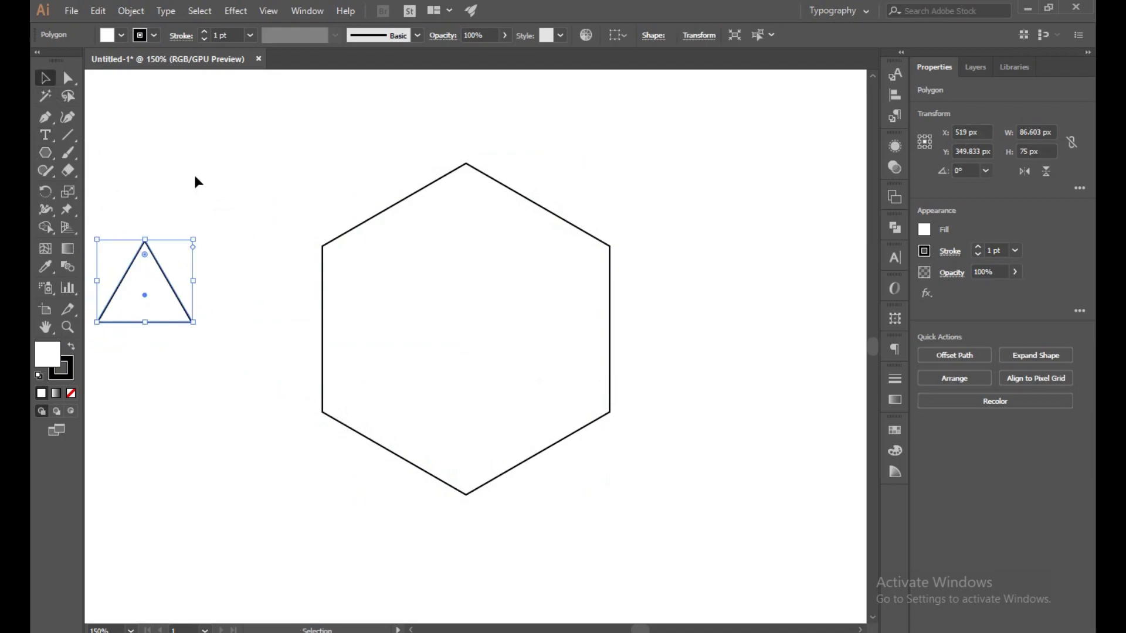
left_click_drag(196, 325, 92, 224)
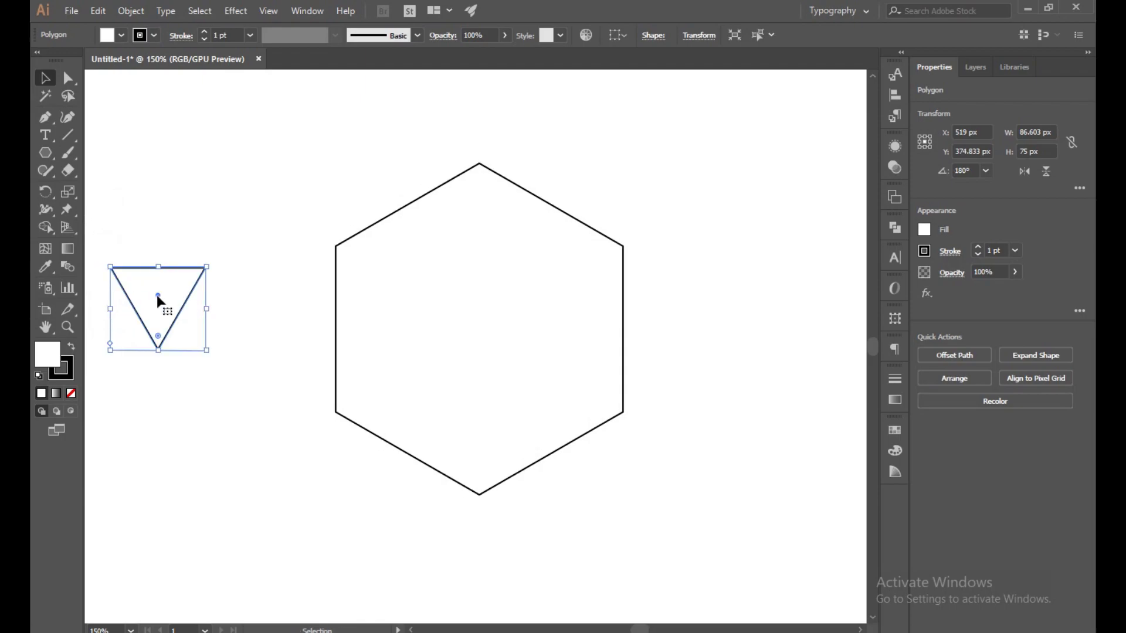
left_click_drag(208, 352, 247, 387)
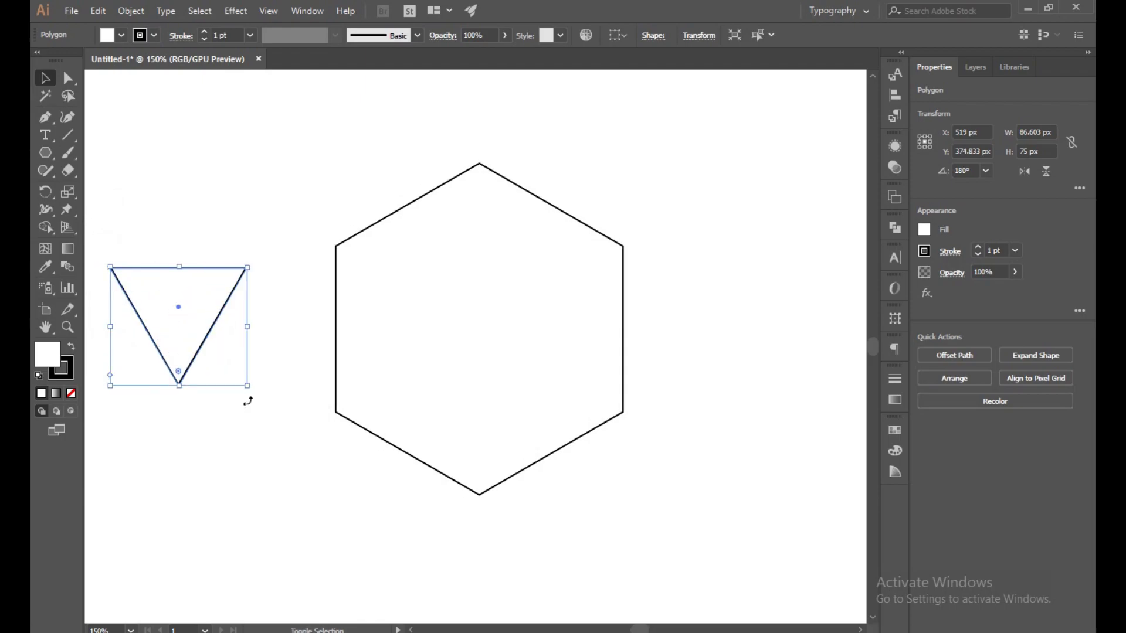
left_click_drag(181, 309, 480, 336)
Step: Select all six hexagon anchor points and round the corners to about 54 px
left_click(625, 494)
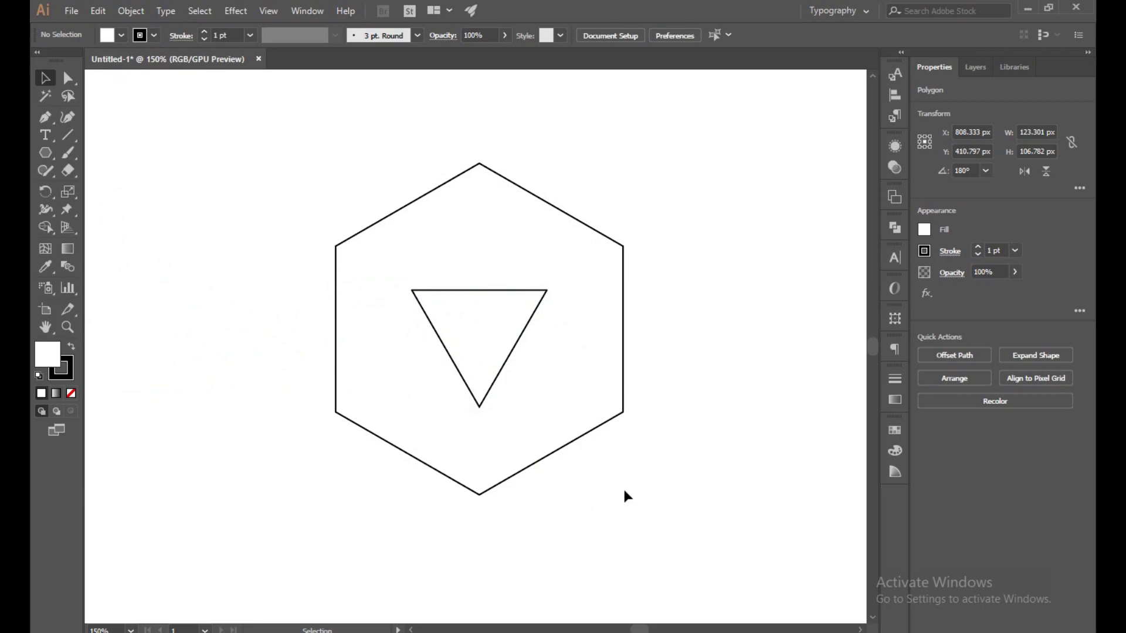
left_click(68, 78)
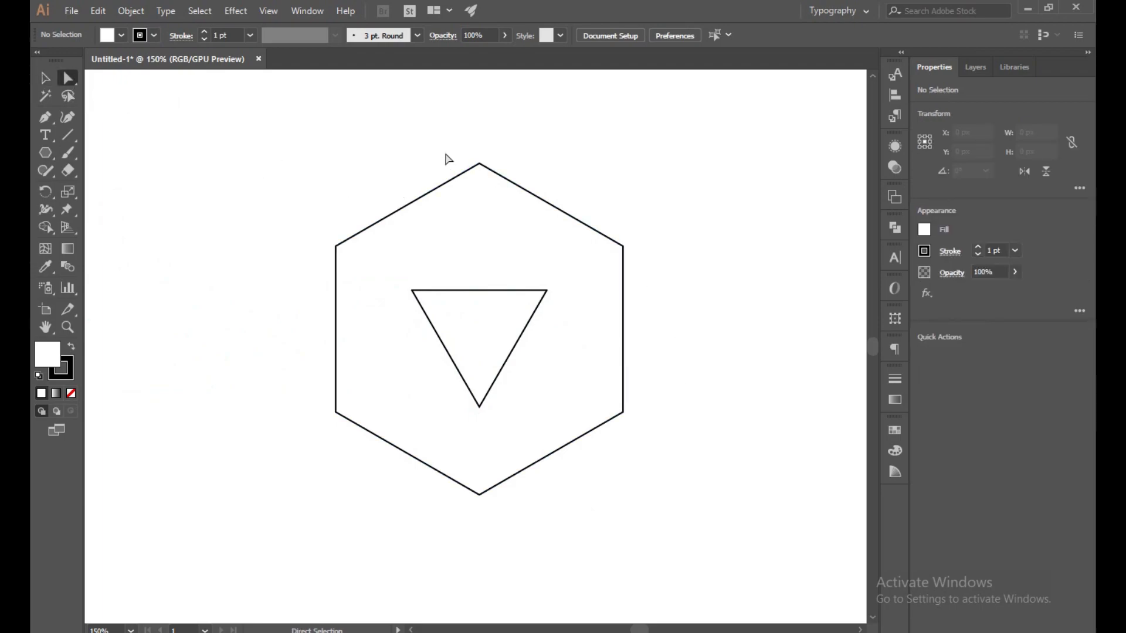
left_click_drag(461, 150, 502, 190)
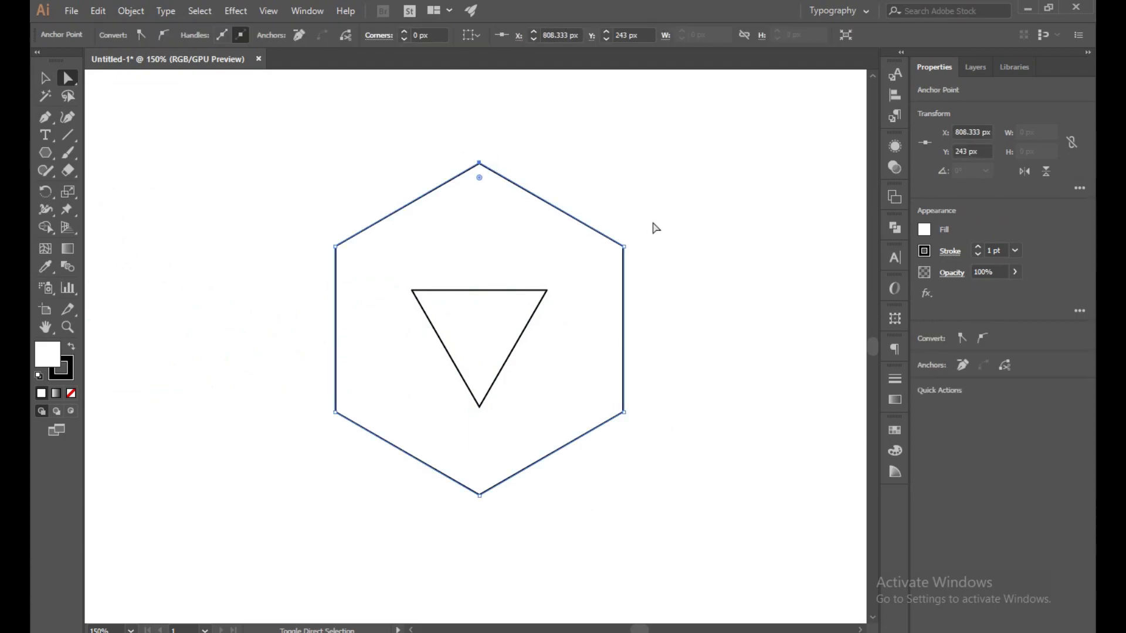
left_click_drag(653, 222, 612, 290)
left_click_drag(649, 405, 593, 427)
left_click_drag(482, 511, 493, 469)
left_click_drag(299, 397, 359, 426)
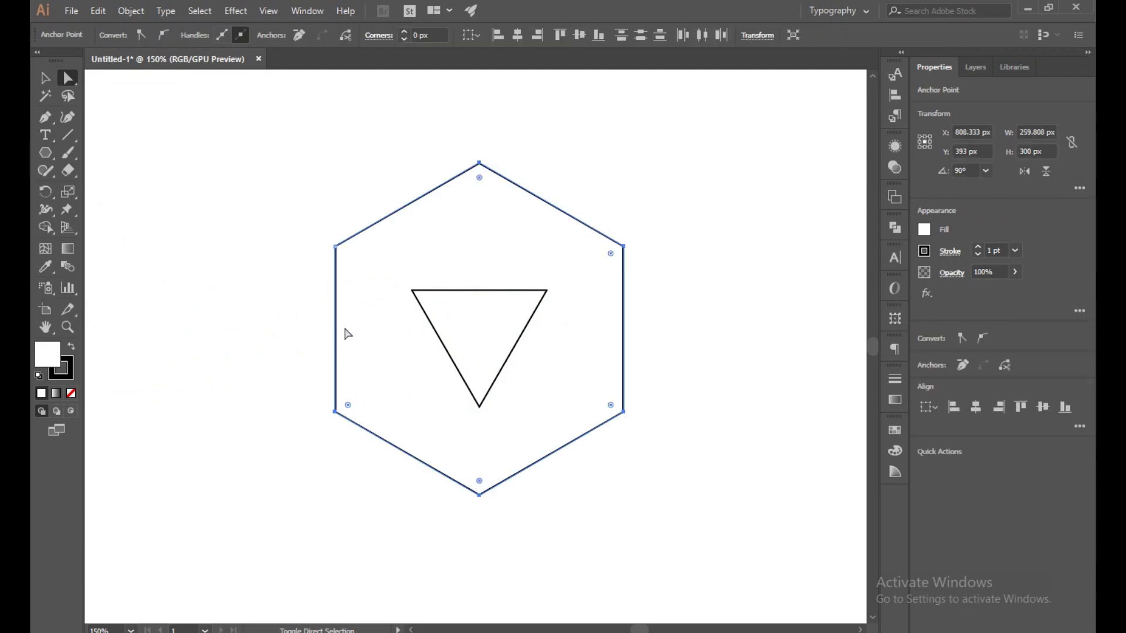
left_click_drag(299, 216, 377, 322)
left_click(266, 244)
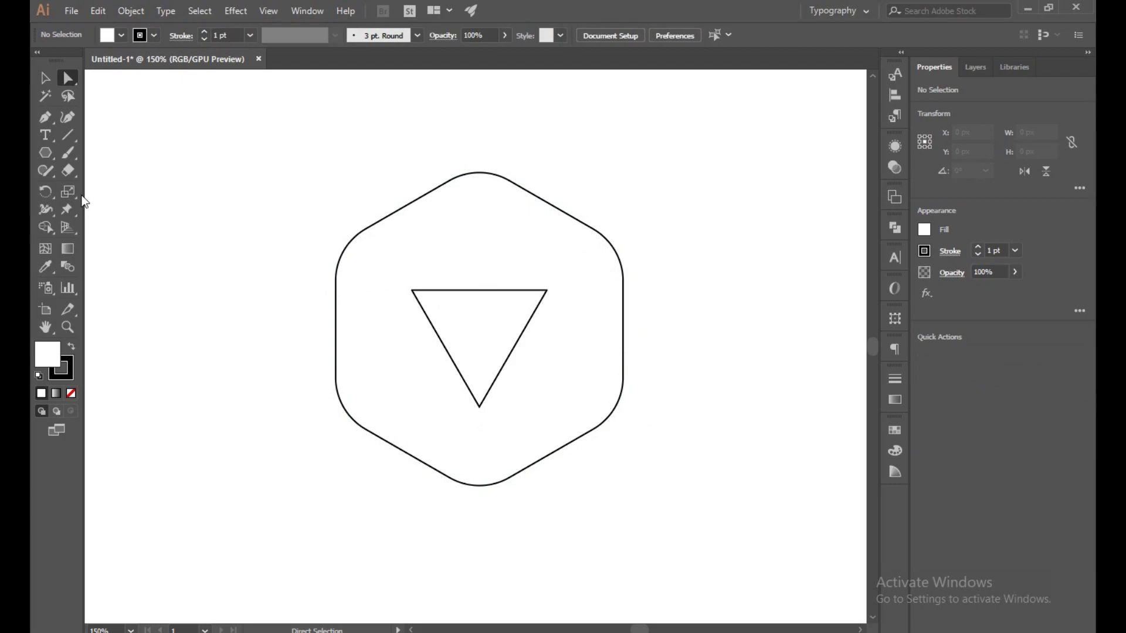
Step: Draw a circle over the hexagon's left side and set every shape's fill to None
left_click_drag(51, 155, 104, 189)
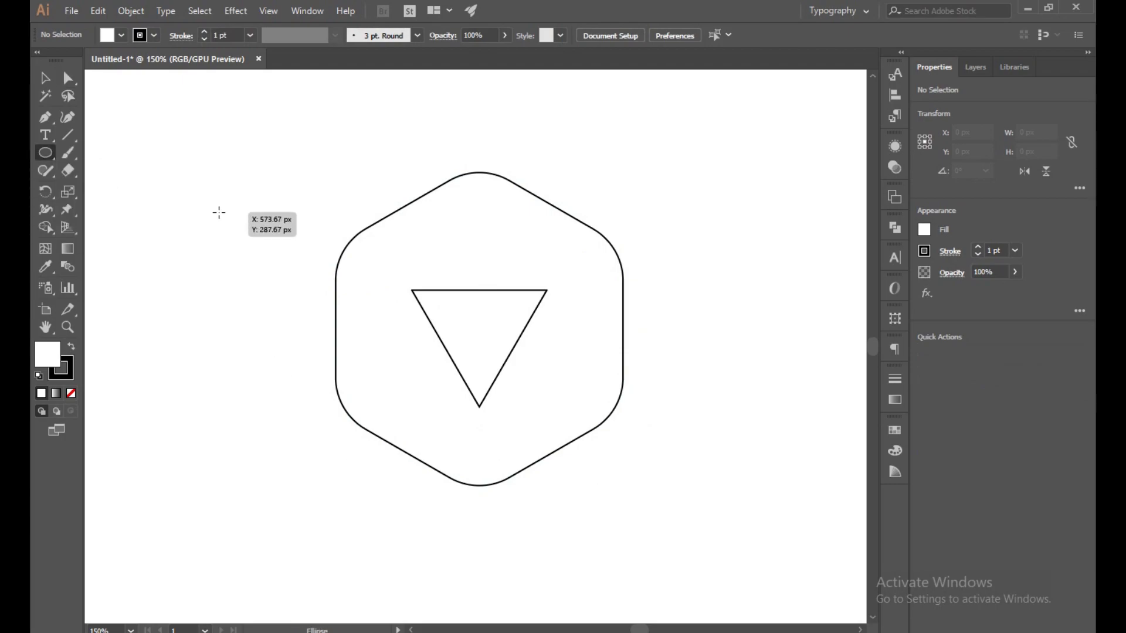
left_click_drag(198, 199, 280, 432)
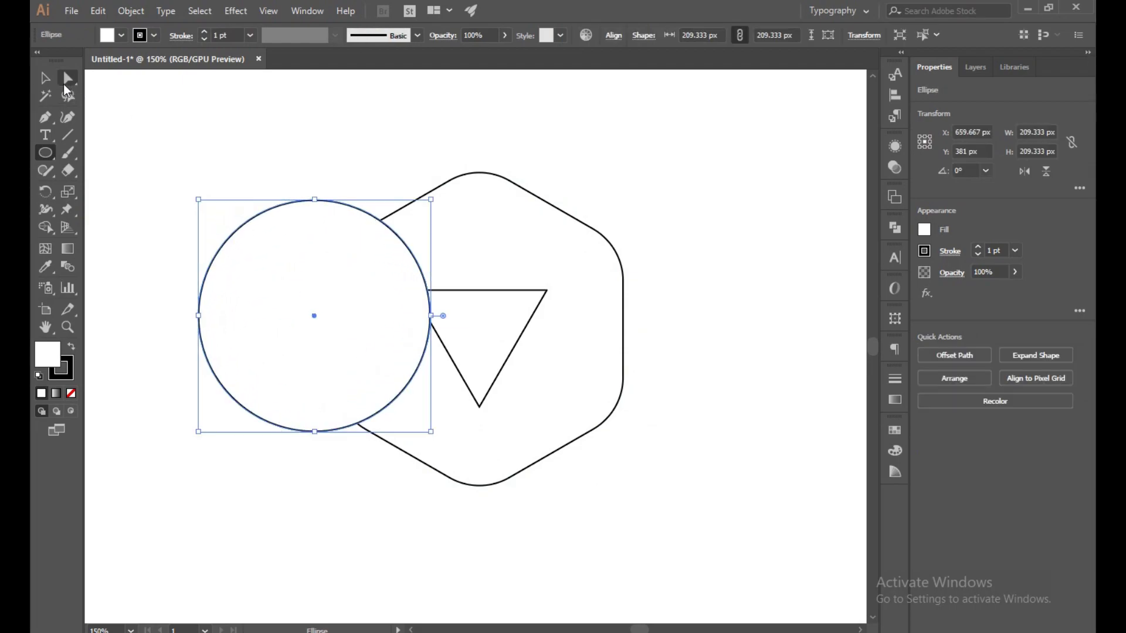
key("v")
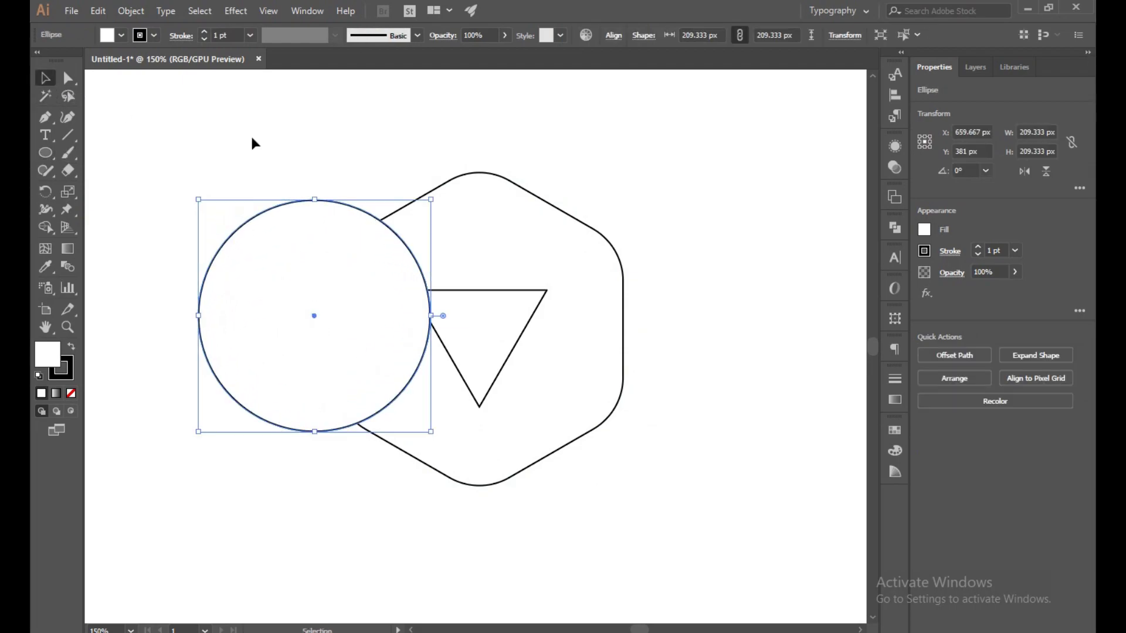
left_click_drag(213, 120, 591, 469)
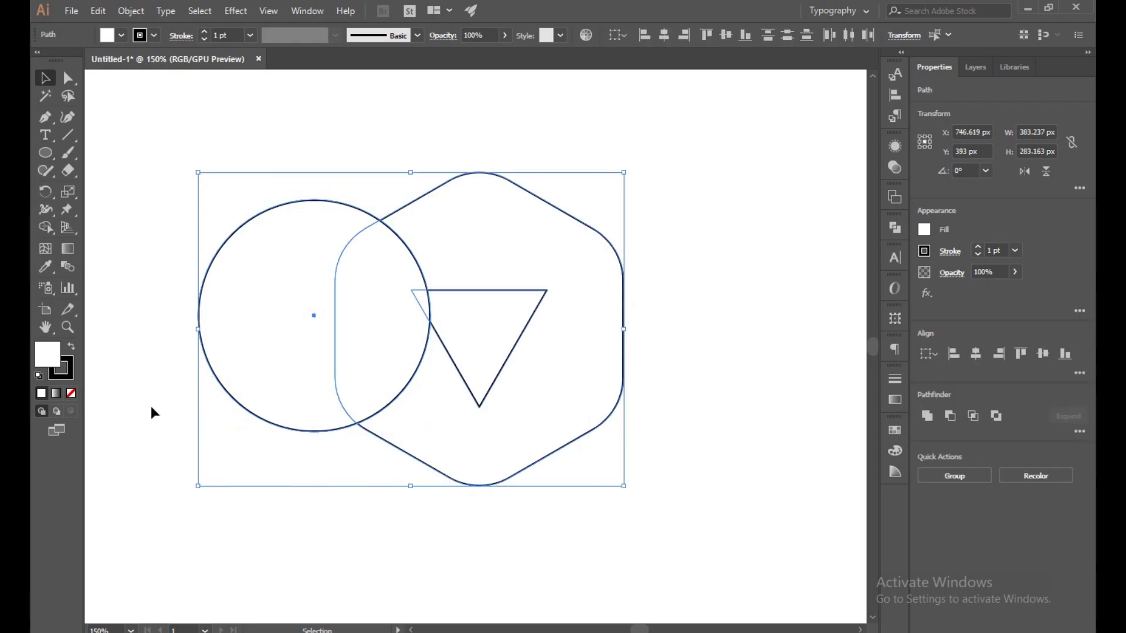
left_click(71, 394)
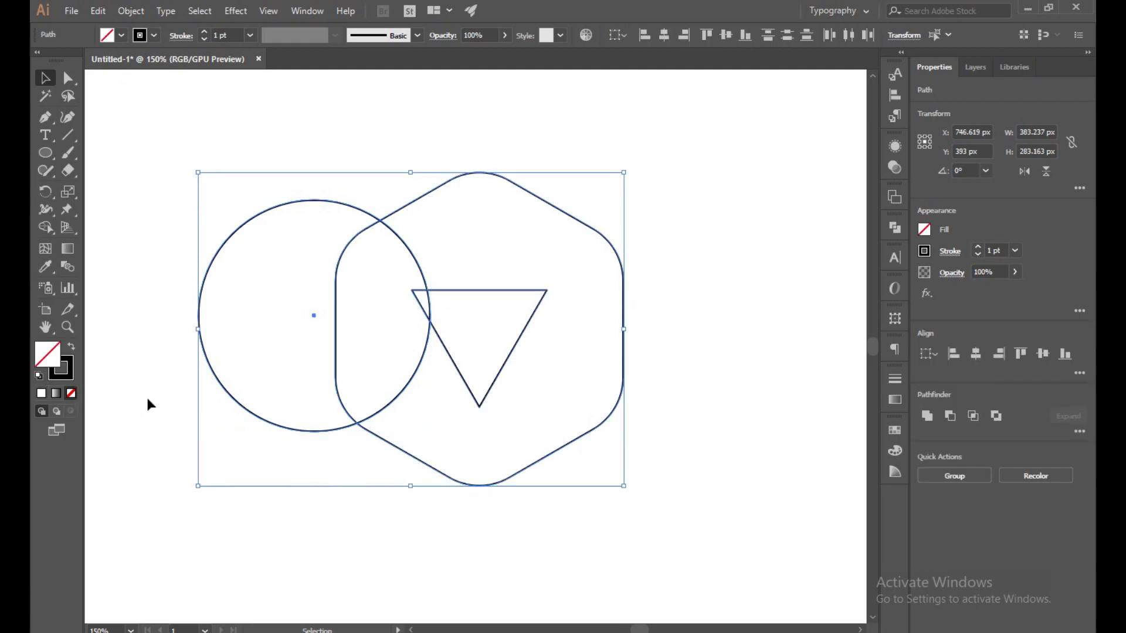
left_click(146, 396)
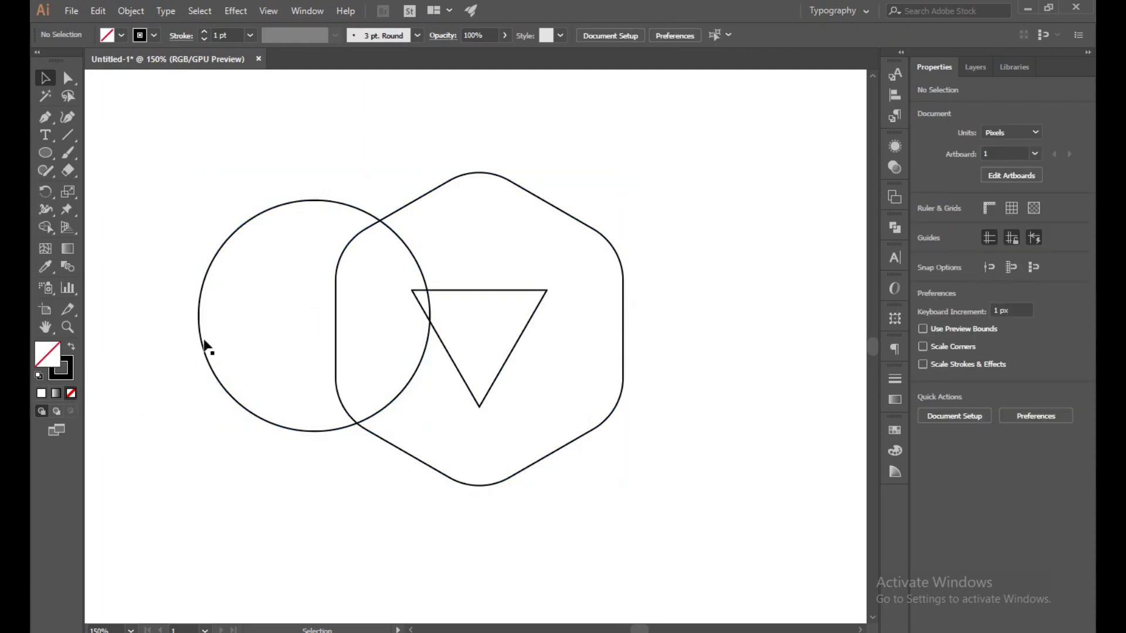
Step: Position the 209.333 px circle and copies so each passes through two triangle corners
left_click_drag(209, 343, 206, 348)
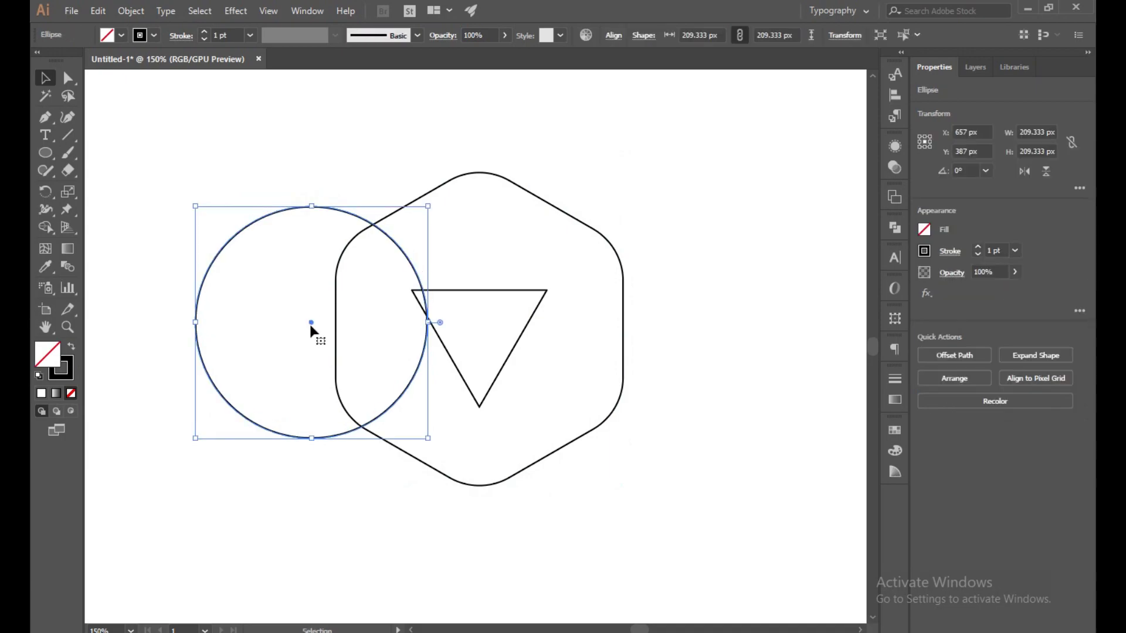
left_click_drag(312, 326, 480, 386)
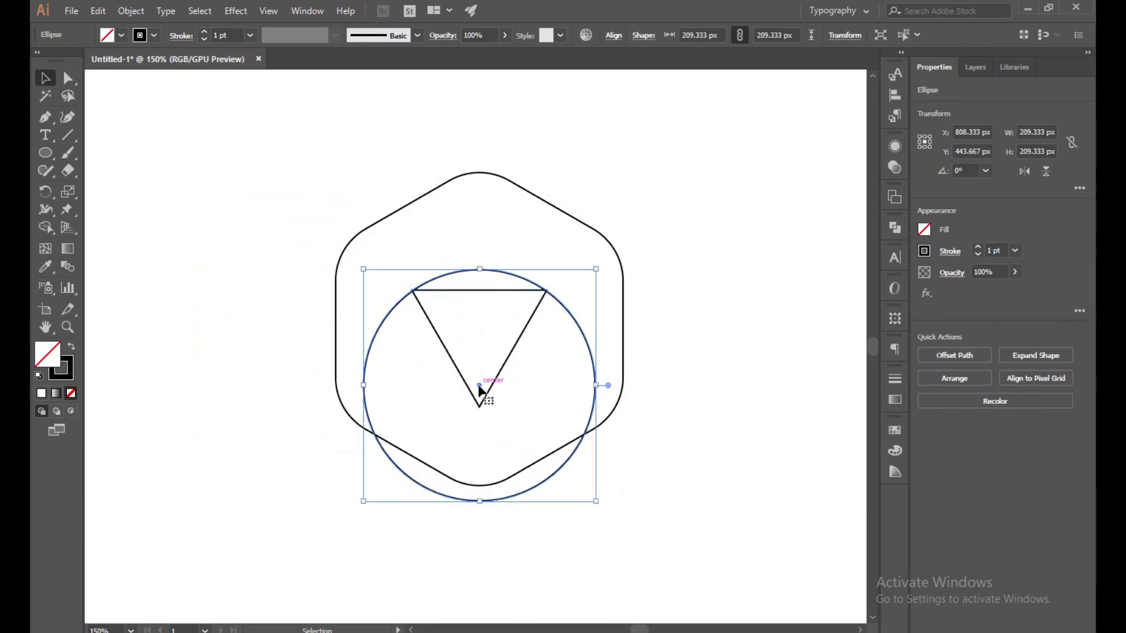
left_click_drag(479, 387, 531, 303)
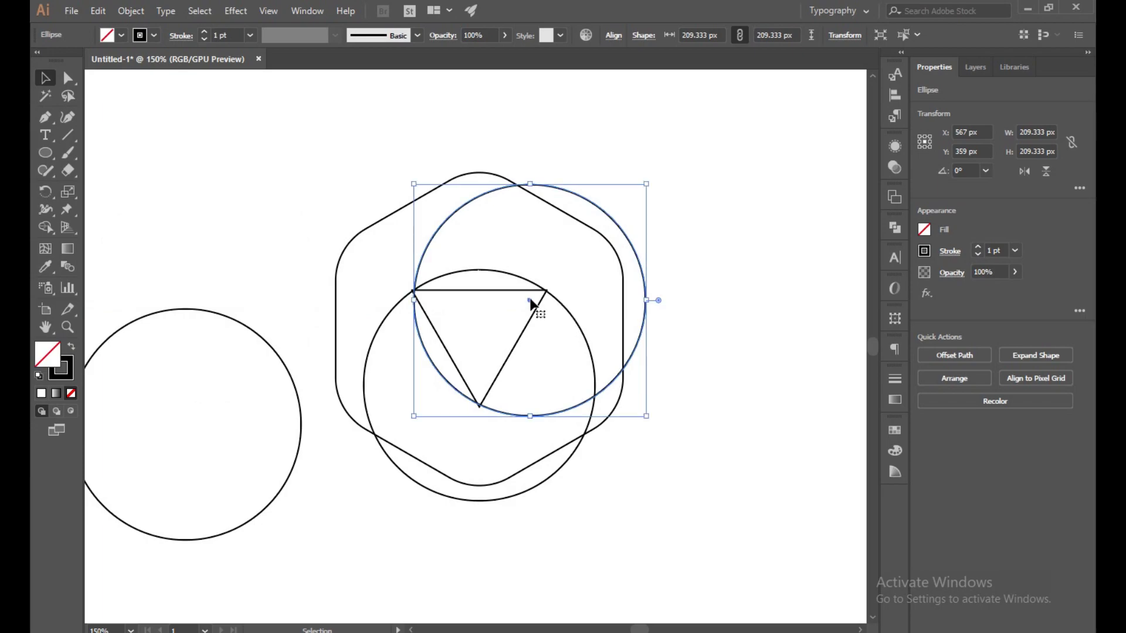
left_click(760, 287)
mouse_move(287, 288)
left_mouse_down()
mouse_move(206, 397)
mouse_move(360, 392)
mouse_move(448, 280)
mouse_move(428, 301)
left_mouse_up()
left_click(754, 399)
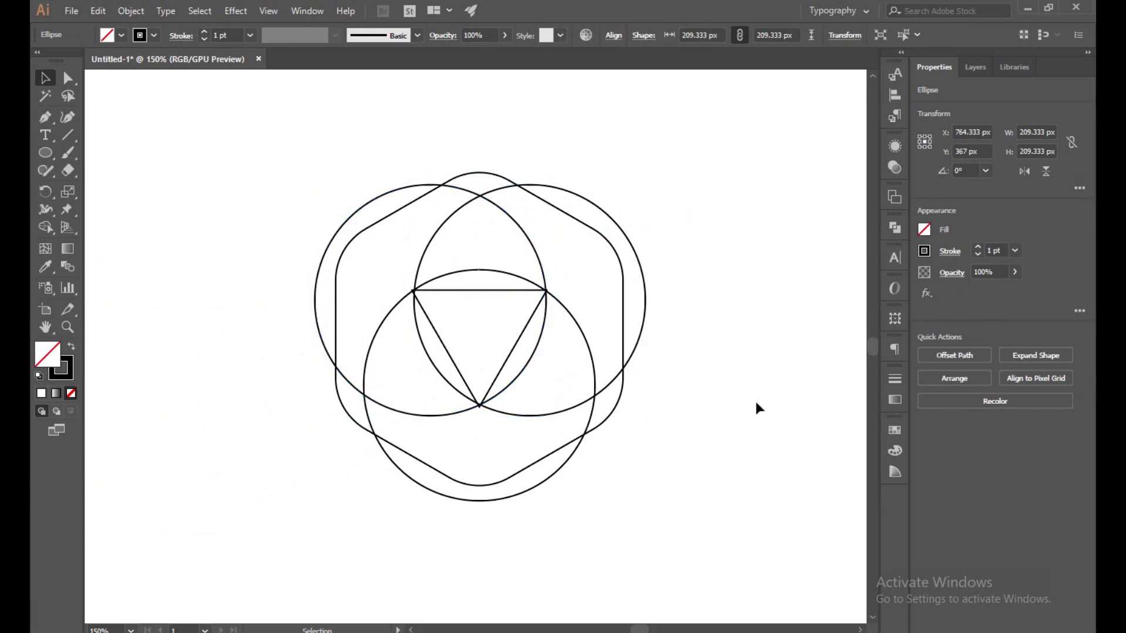
Step: Delete the triangle and select all the remaining circle and hexagon outlines
left_click(509, 359)
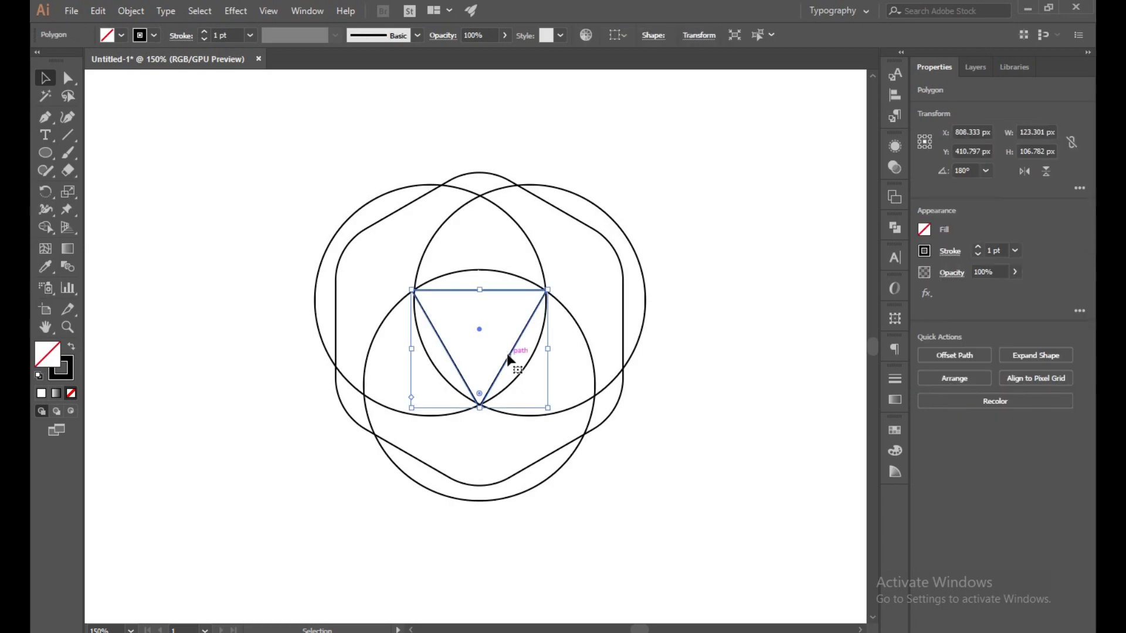
key("Delete")
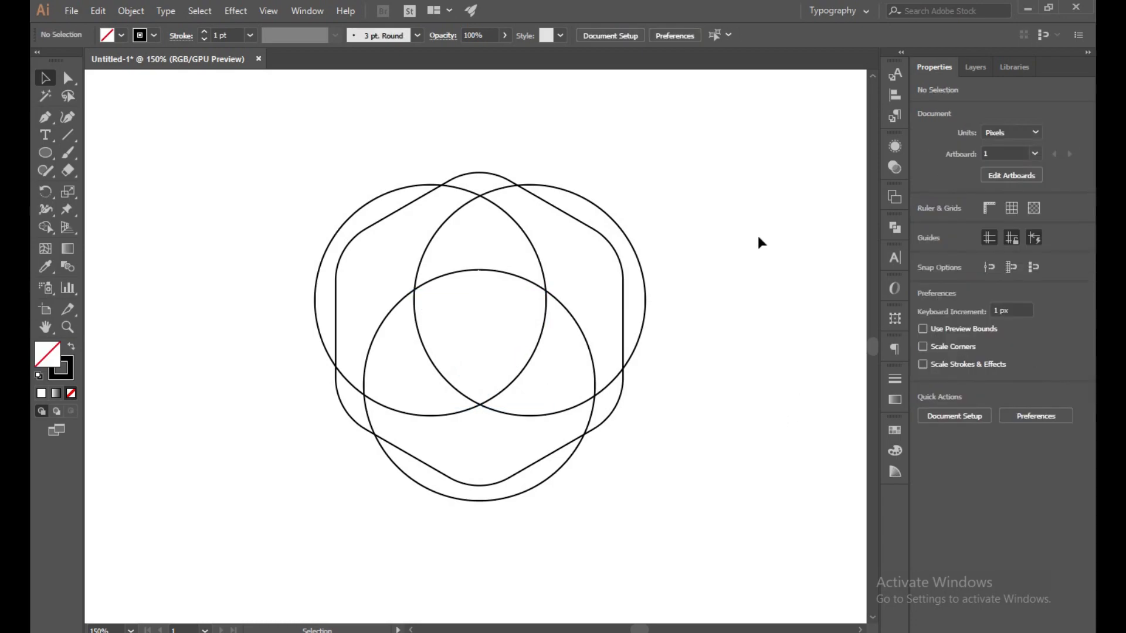
left_click_drag(265, 185, 635, 493)
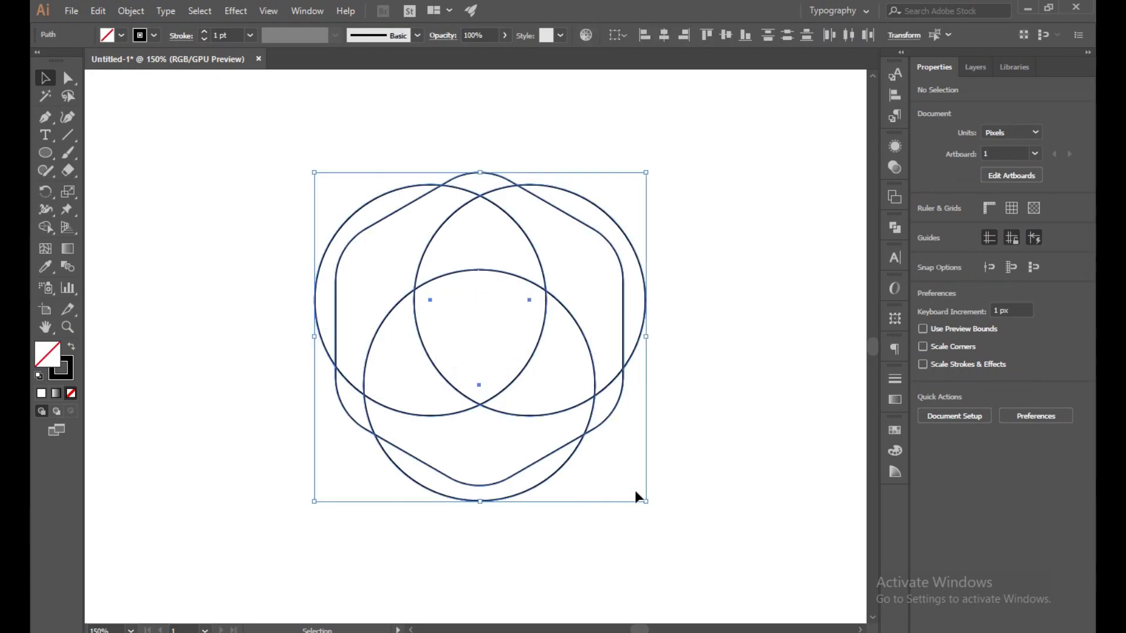
Step: Use Shape Builder to remove the left, bottom and right circle arcs outside the hexagon
left_click(45, 227)
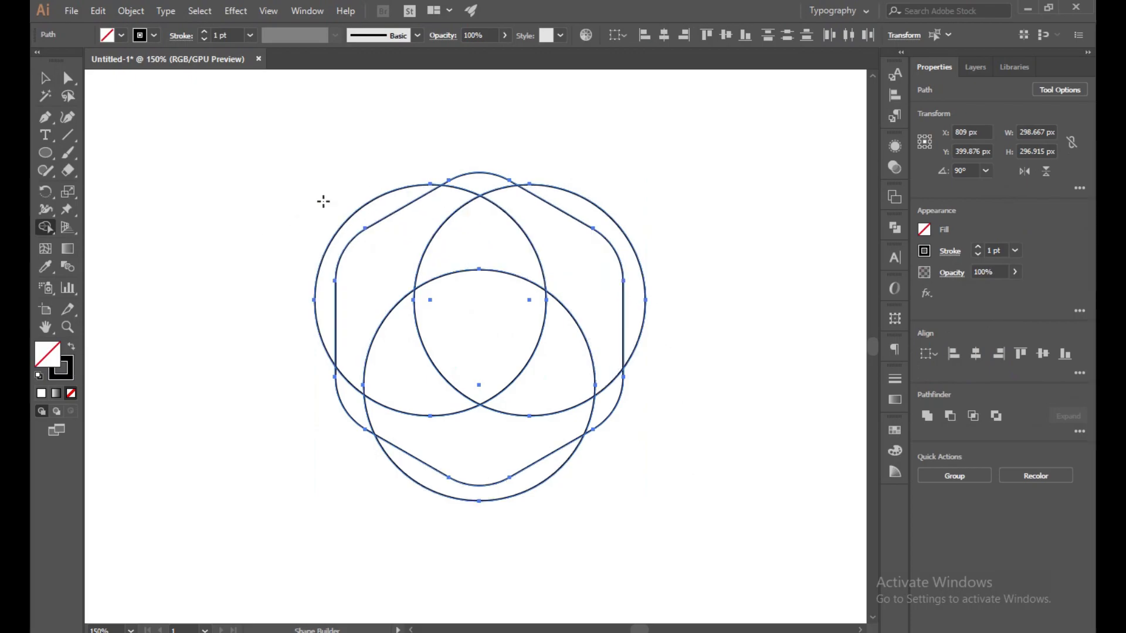
left_click_drag(349, 194, 425, 369)
left_click_drag(420, 510, 440, 491)
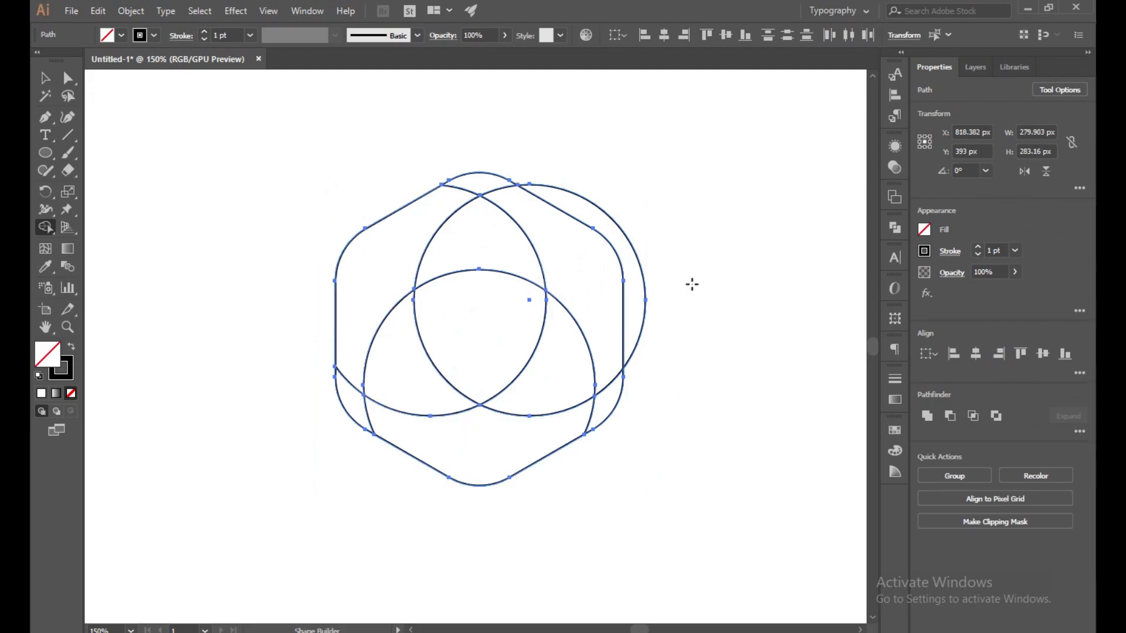
left_click_drag(680, 283, 642, 308)
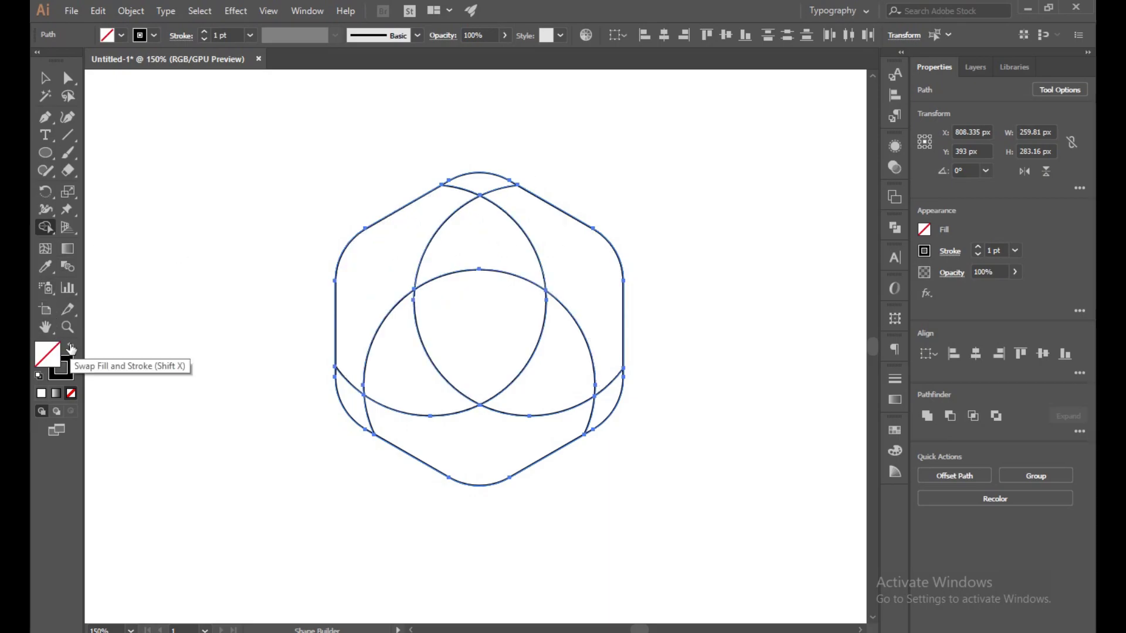
Step: With black fill and no stroke, merge the regions around the central lens into one shape
left_click(71, 348)
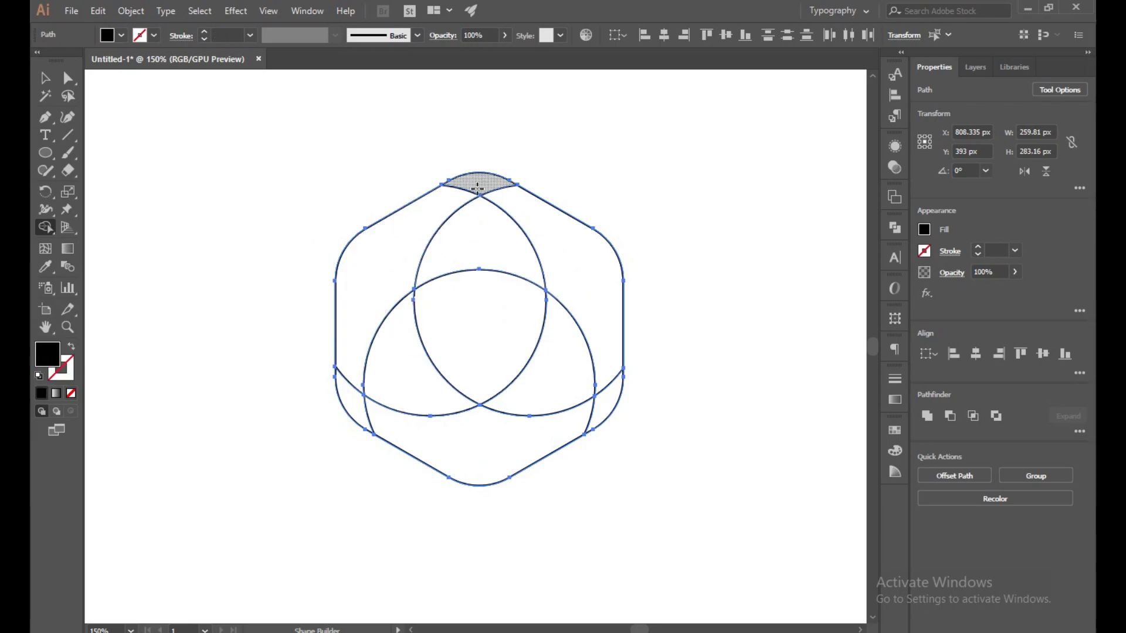
mouse_move(478, 187)
left_mouse_down()
mouse_move(440, 205)
mouse_move(374, 267)
mouse_move(355, 332)
mouse_move(376, 425)
mouse_move(417, 423)
left_mouse_up()
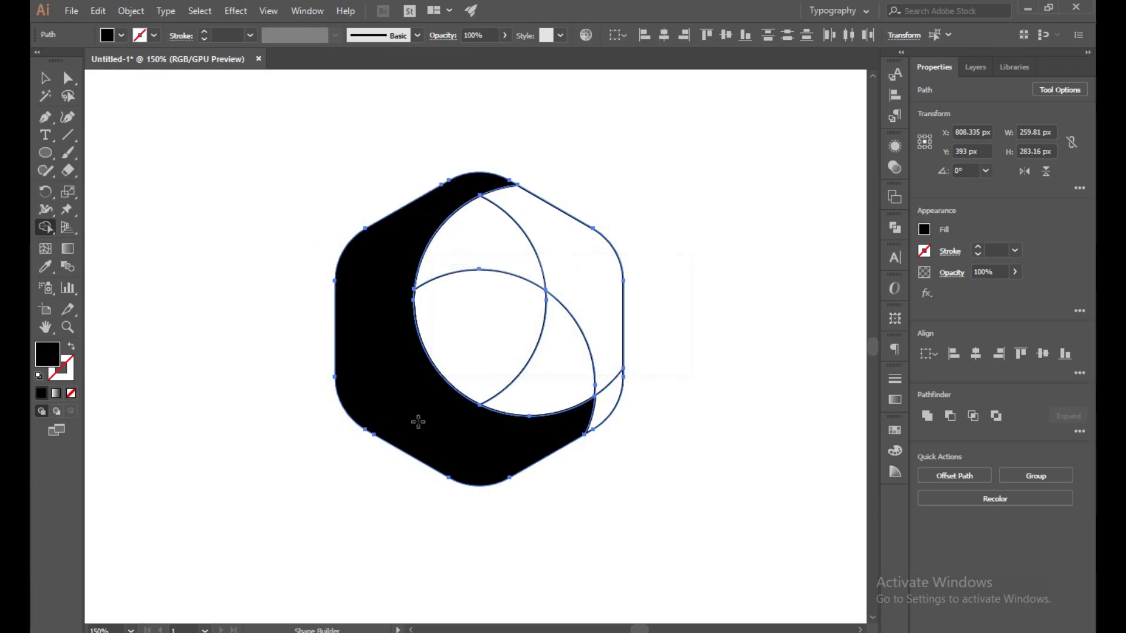
left_click(609, 402)
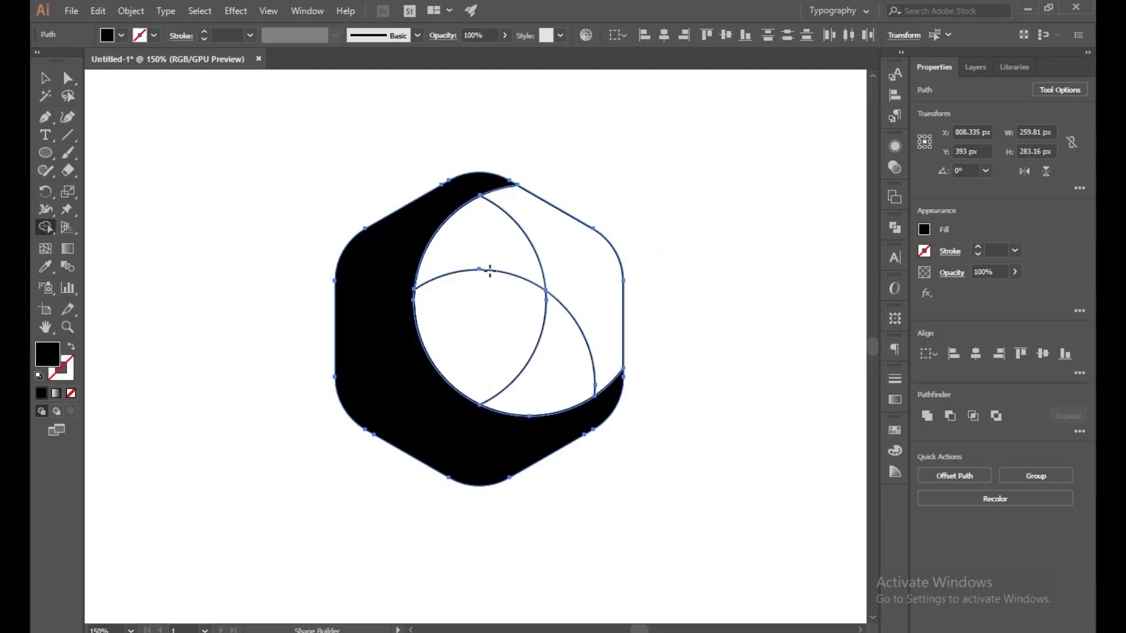
mouse_move(449, 240)
left_mouse_down()
mouse_move(508, 234)
mouse_move(558, 262)
mouse_move(558, 364)
mouse_move(568, 342)
left_mouse_up()
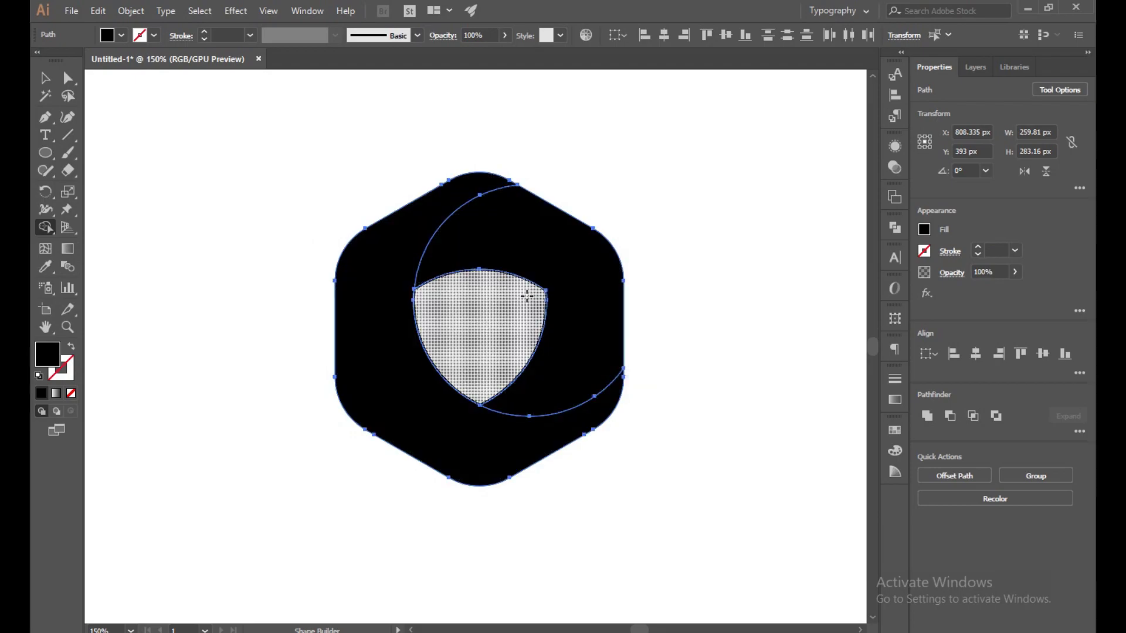
Step: Check the merged artwork in Outline view (Ctrl+Y), then return to preview
scroll(543, 190, "up", 7)
scroll(297, 176, "down", 5)
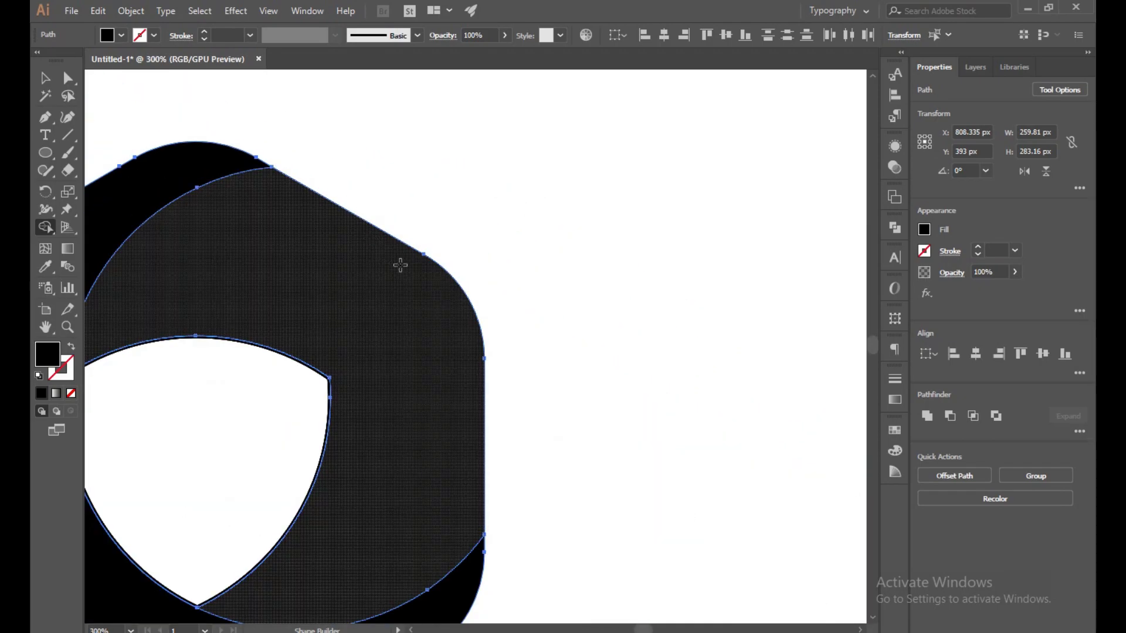
key("ctrl")
key("ctrl+y")
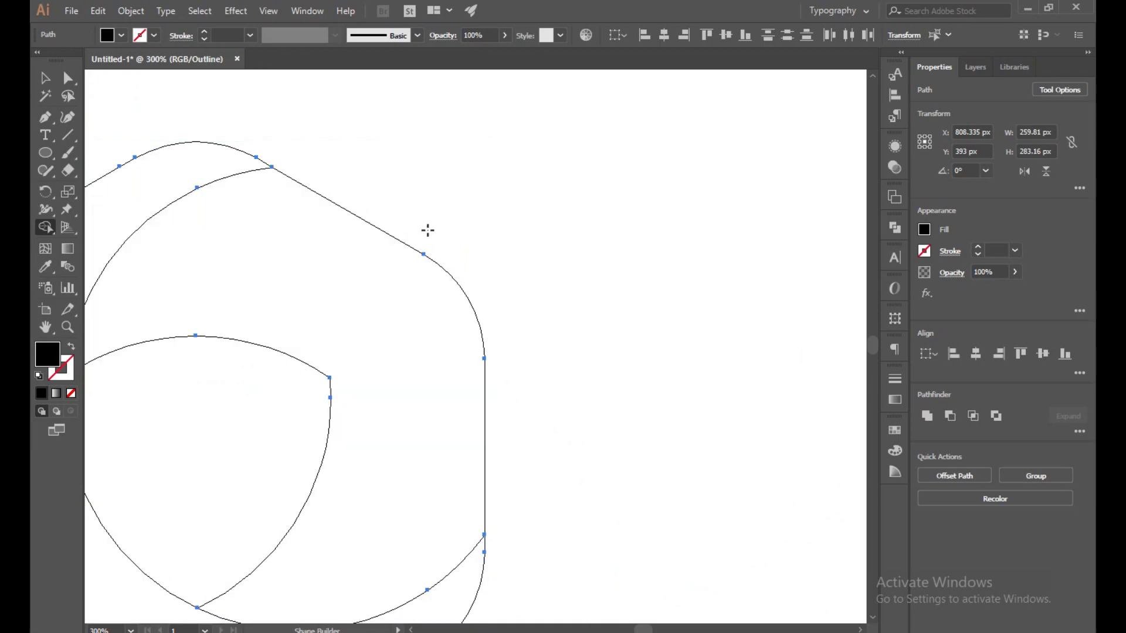
scroll(404, 359, "down", 4)
scroll(404, 358, "up", 2)
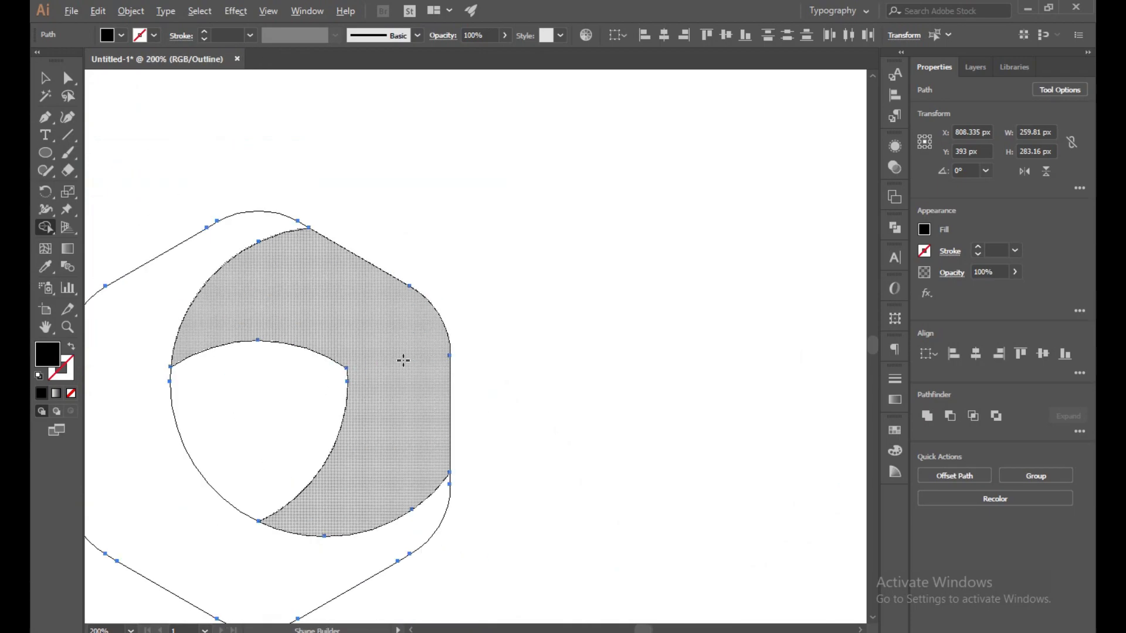
key("ctrl+y")
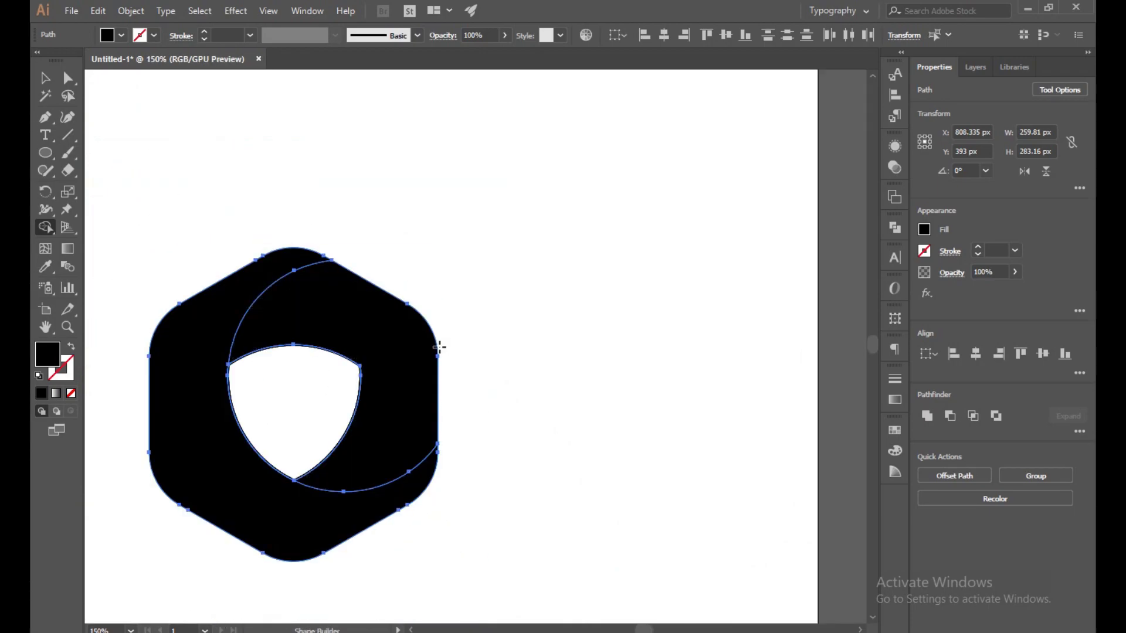
scroll(434, 355, "down", 3)
scroll(434, 355, "up", 2)
Step: Move the black hexagon aside, delete the stray shield outline, and move the hexagon back
key("v")
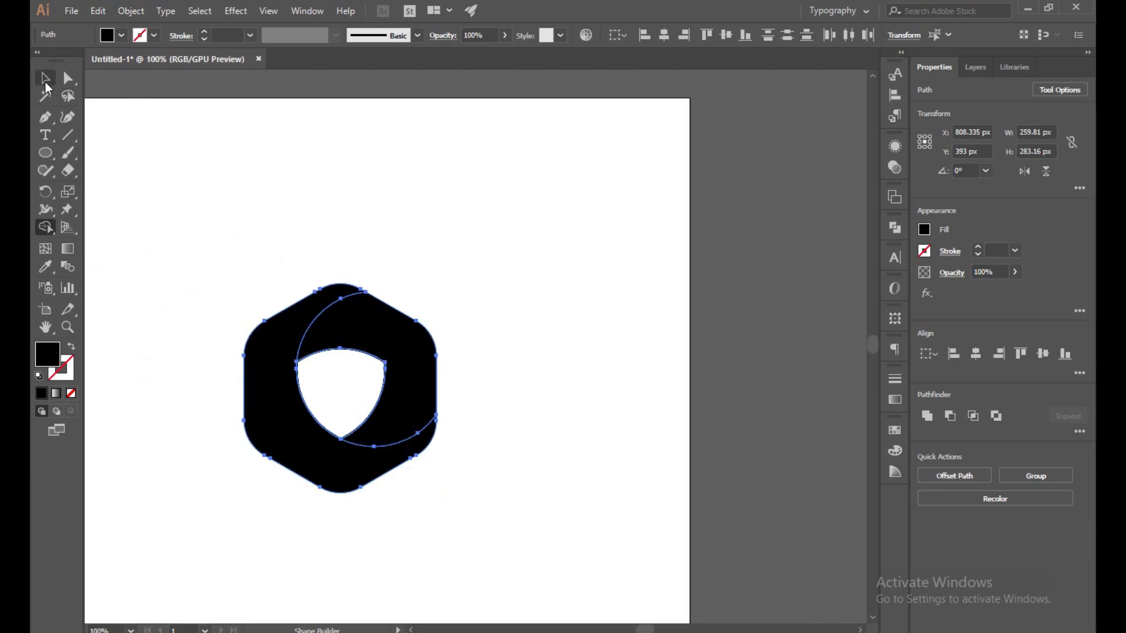
left_click(474, 351)
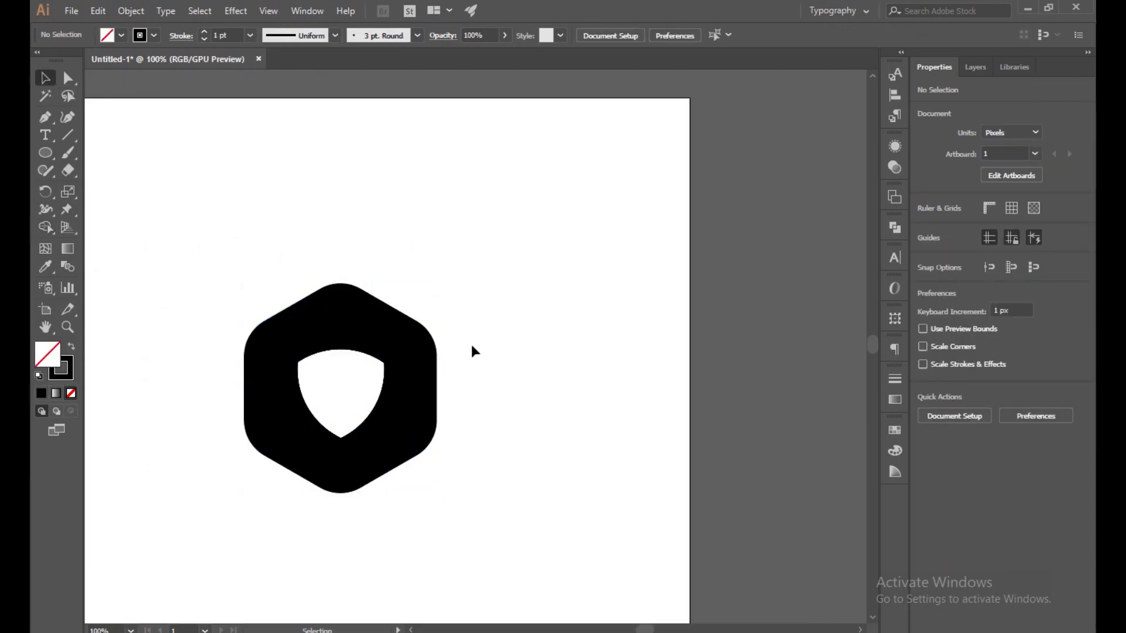
left_click(434, 378)
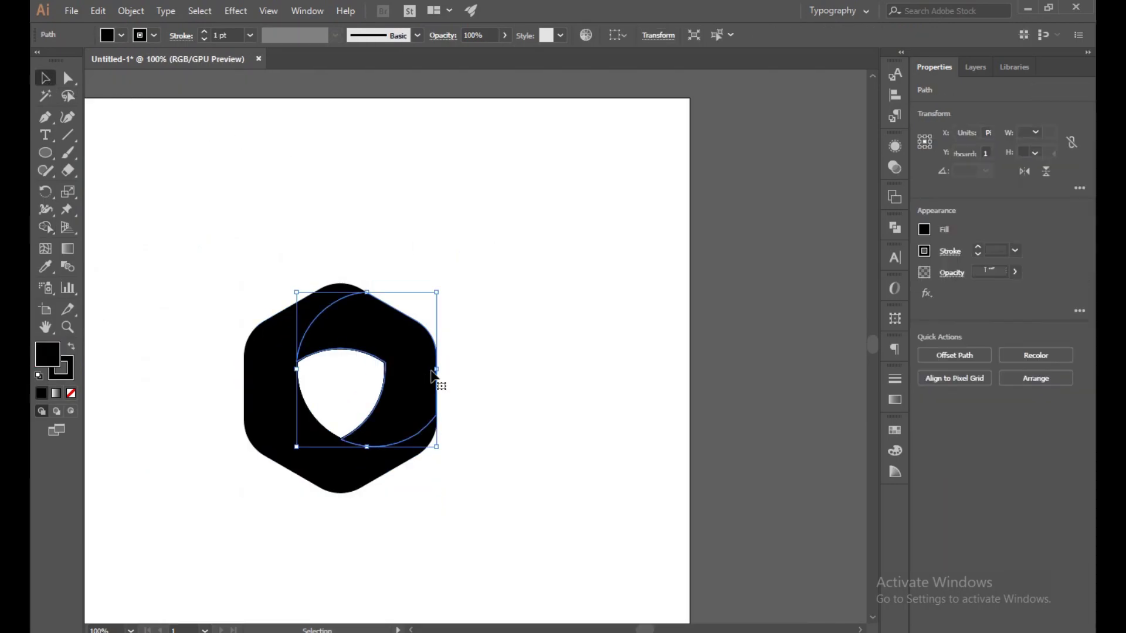
left_click(274, 421, "shift")
left_click_drag(278, 432, 427, 426)
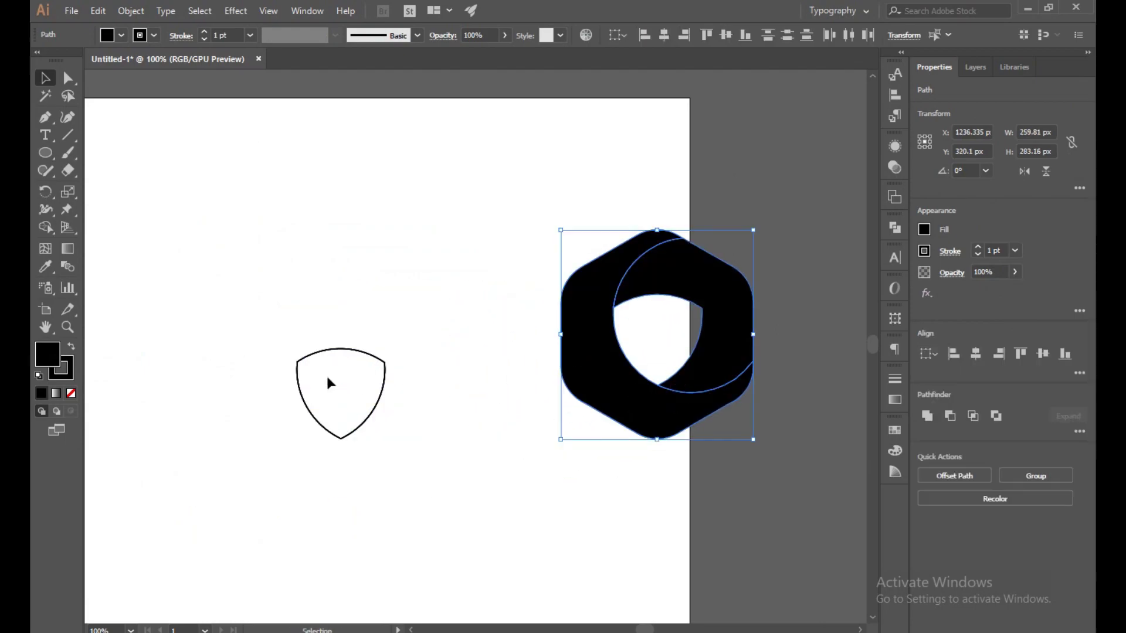
left_click_drag(248, 315, 419, 491)
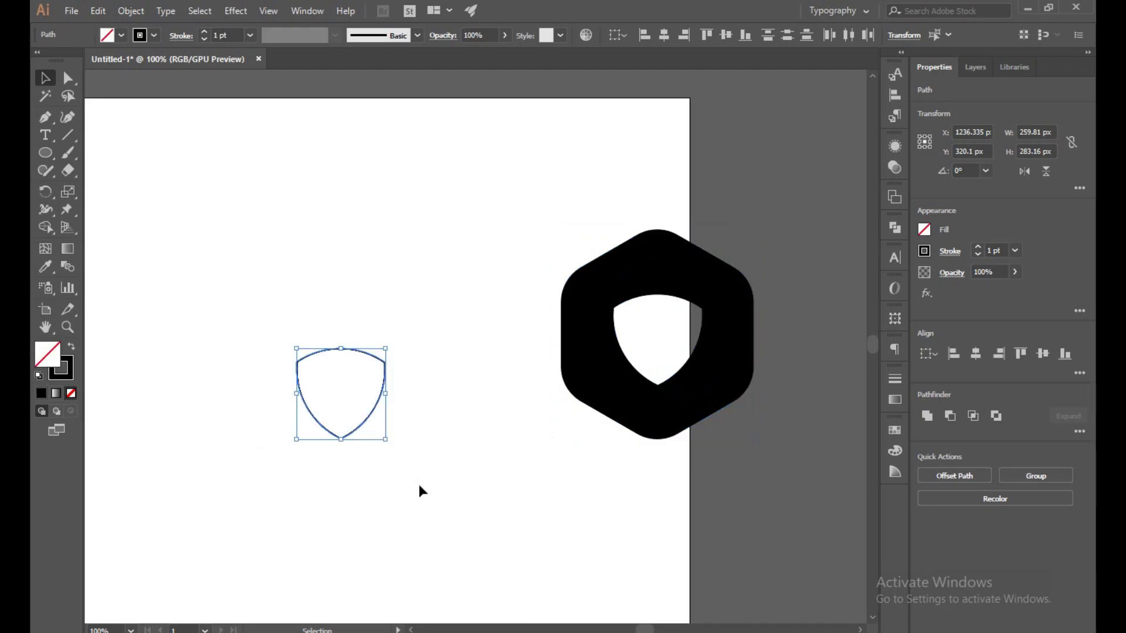
key("Delete")
left_click_drag(439, 220, 742, 486)
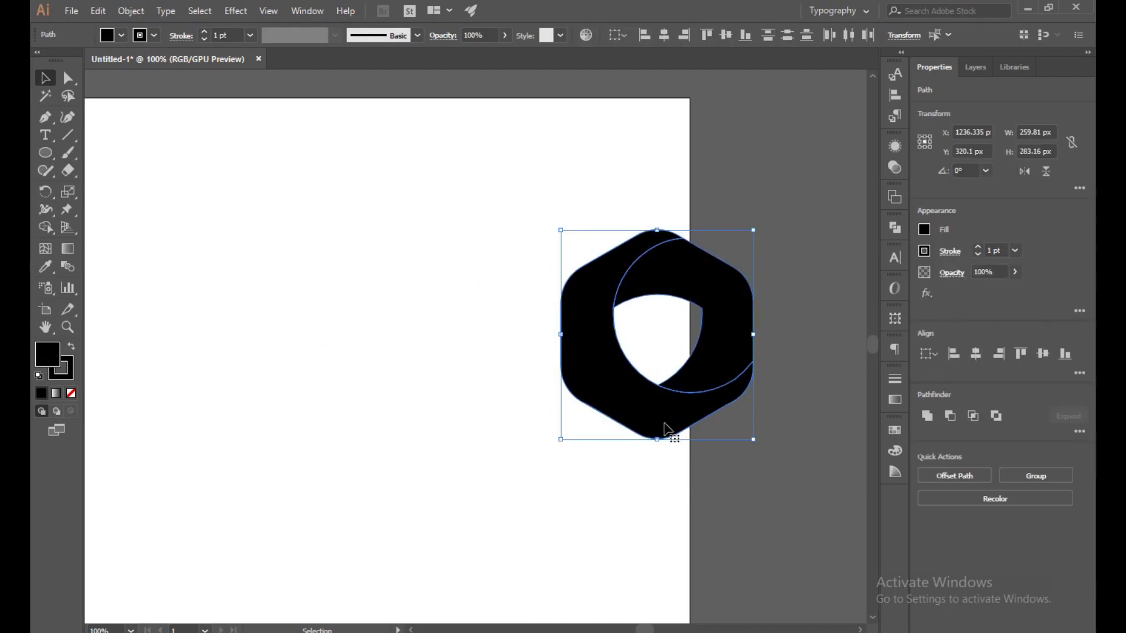
left_click_drag(662, 419, 371, 443)
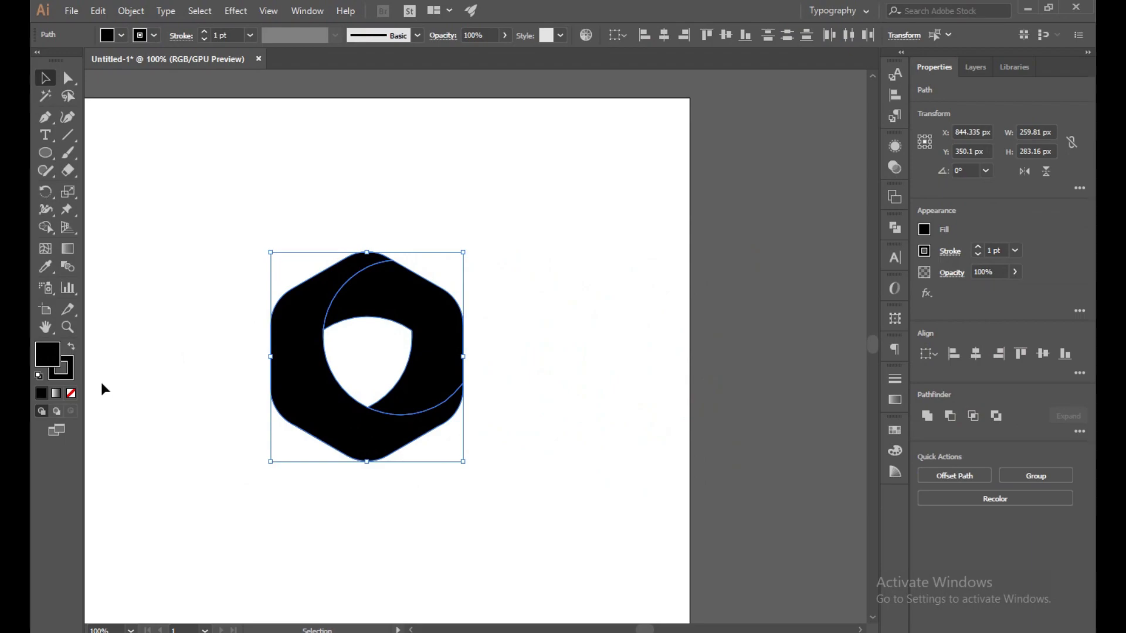
Step: Set the stroke to None while keeping fill as the active colour
left_click(70, 374)
left_click(71, 393)
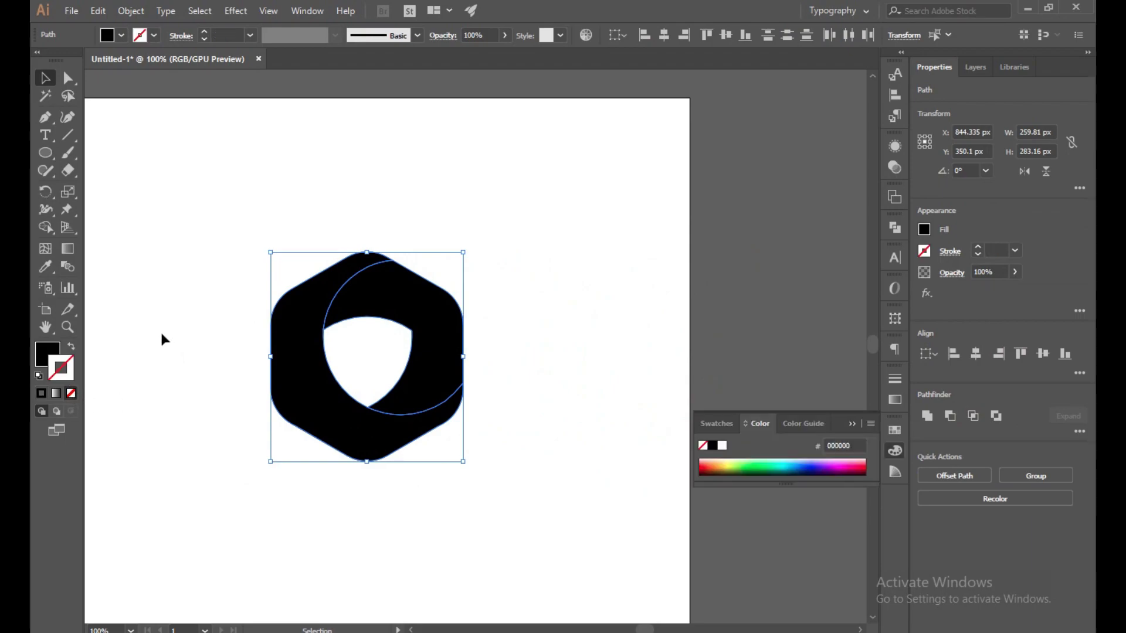
left_click(53, 355)
Step: Fill the outer part of the hexagon with a light green
left_click(231, 232)
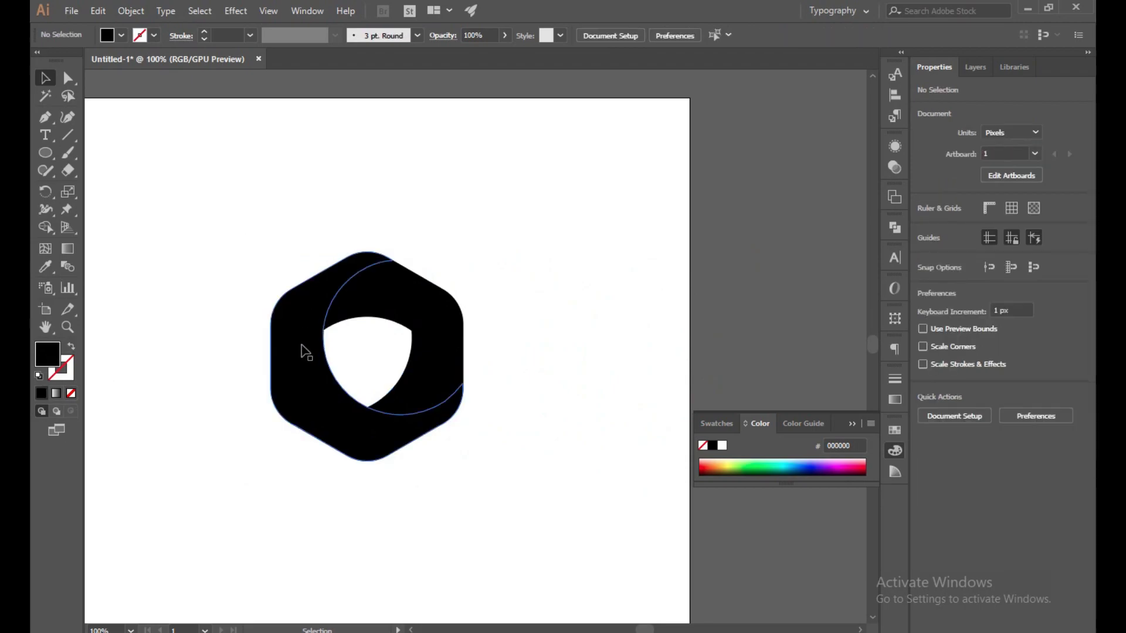
left_click(306, 352)
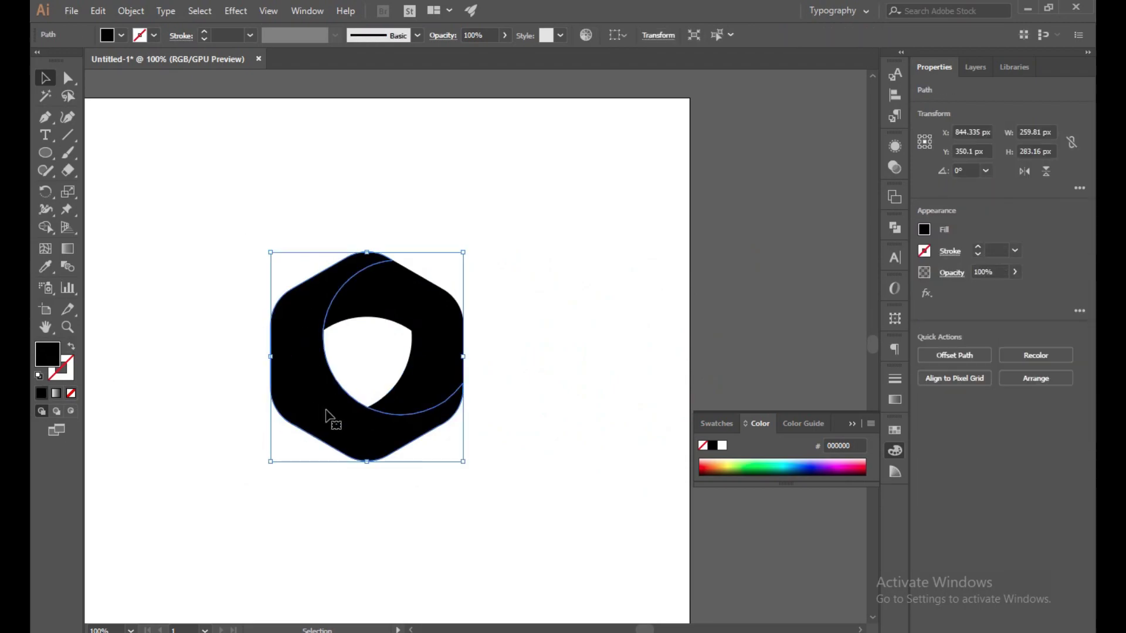
left_click(197, 234)
left_click(321, 384)
double_click(47, 354)
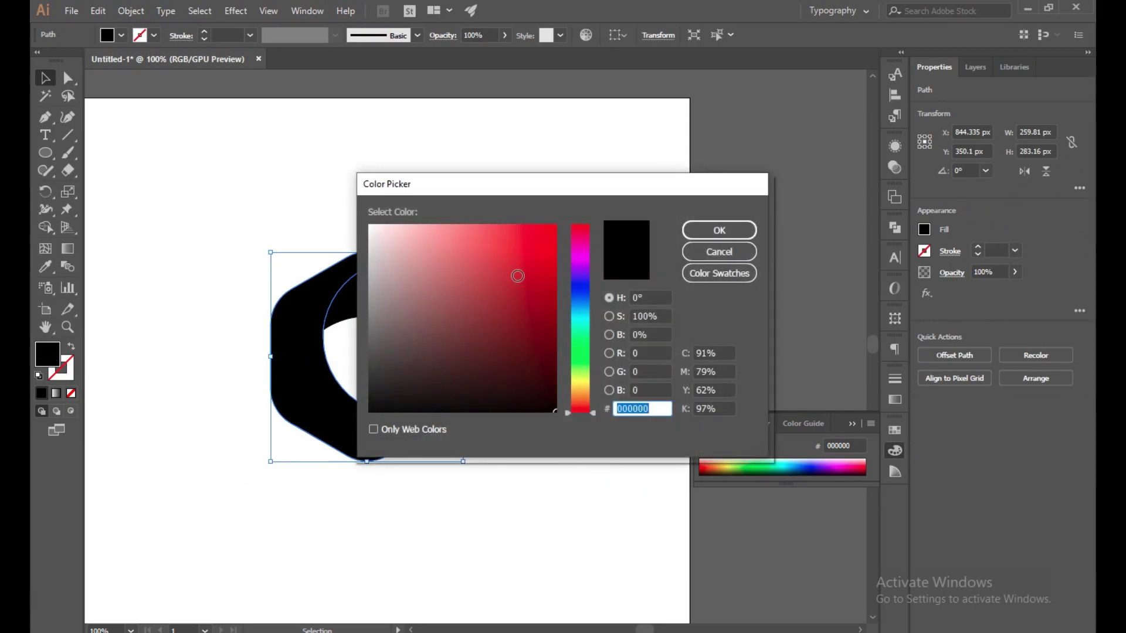
mouse_move(579, 336)
left_mouse_down()
mouse_move(580, 317)
mouse_move(592, 367)
left_mouse_up()
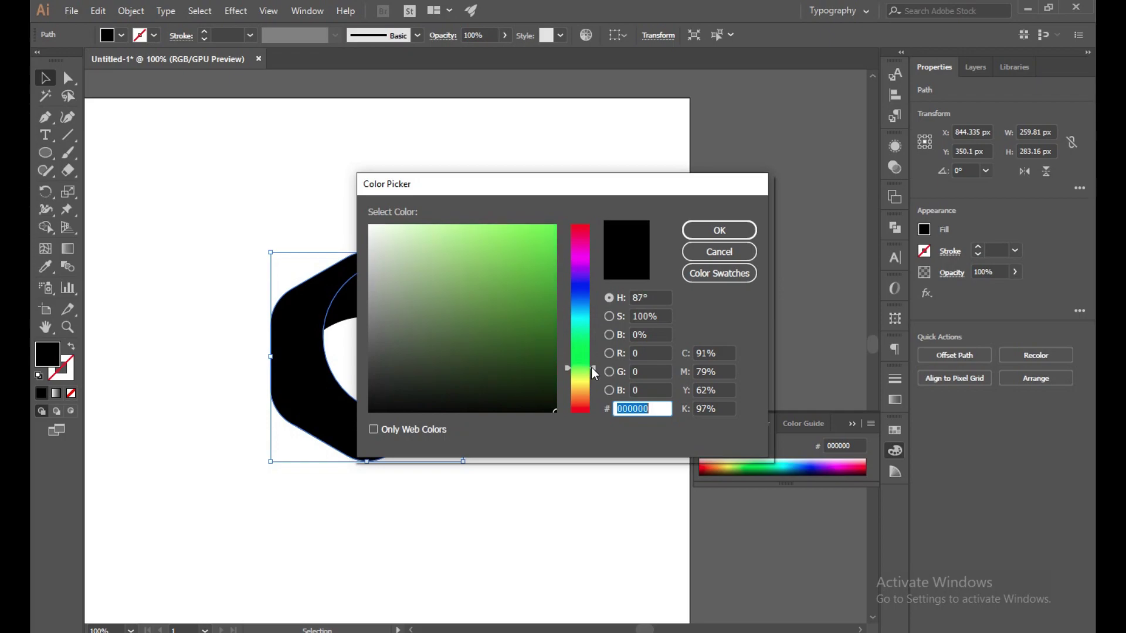
left_click_drag(481, 235, 488, 240)
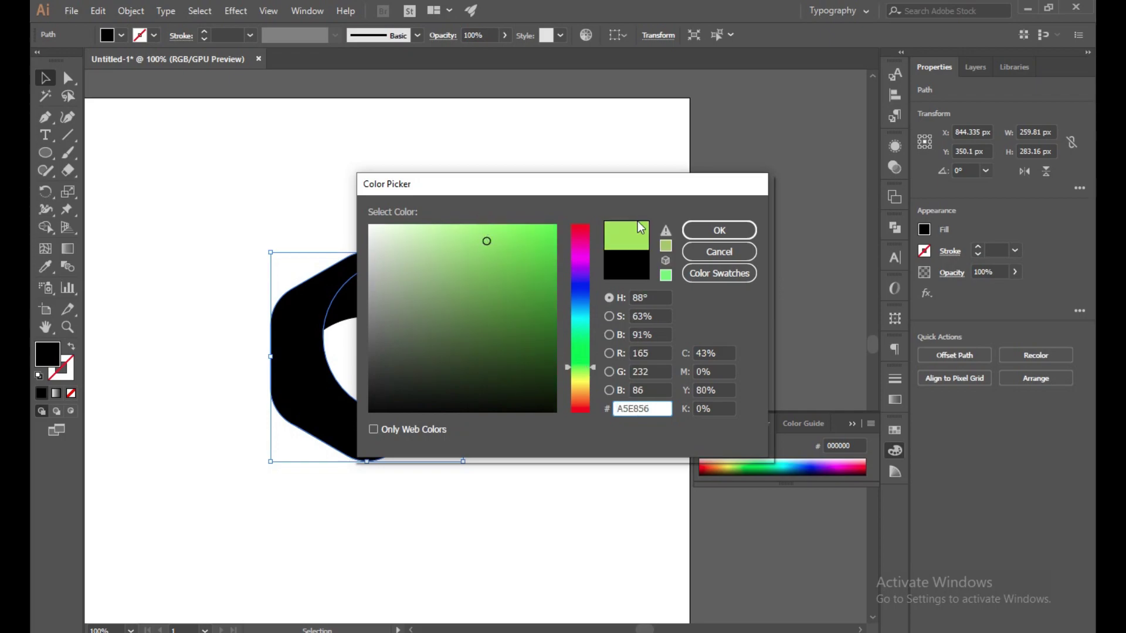
left_click(719, 230)
Step: Adjust the outer shape's green saturation and brightness to #96E036
left_click(576, 265)
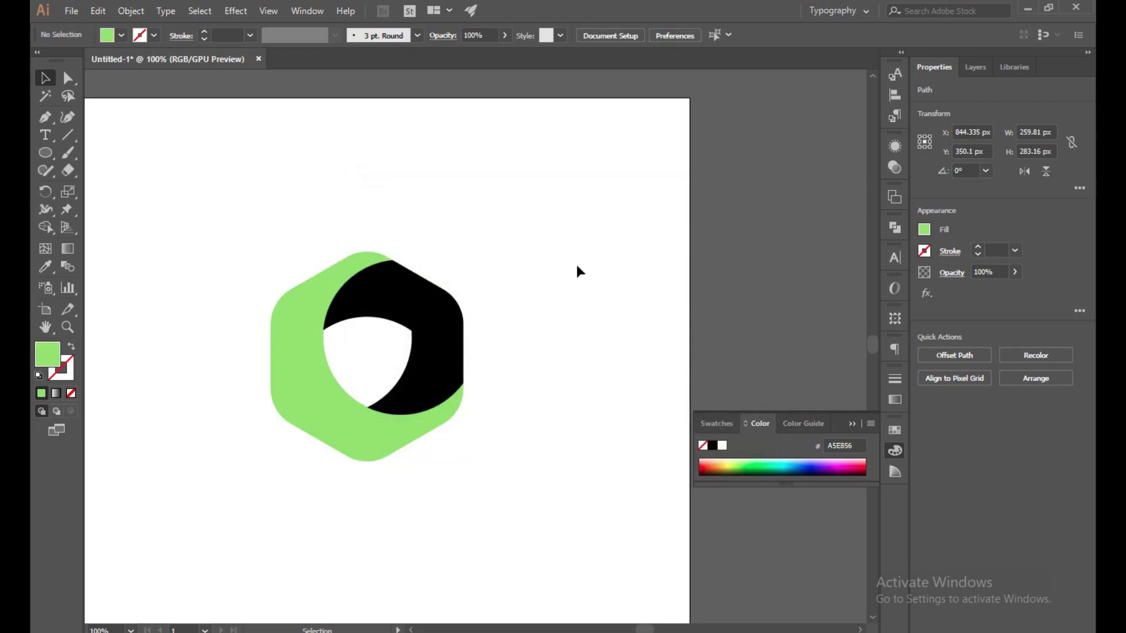
left_click(298, 386)
double_click(47, 355)
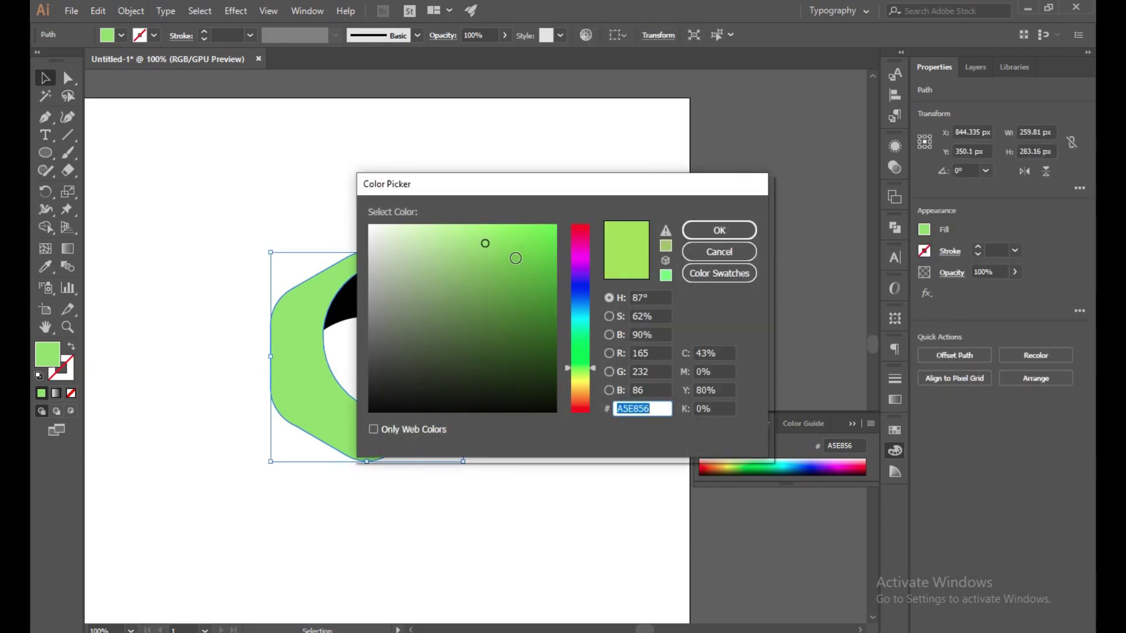
left_click_drag(487, 247, 511, 246)
left_click(719, 230)
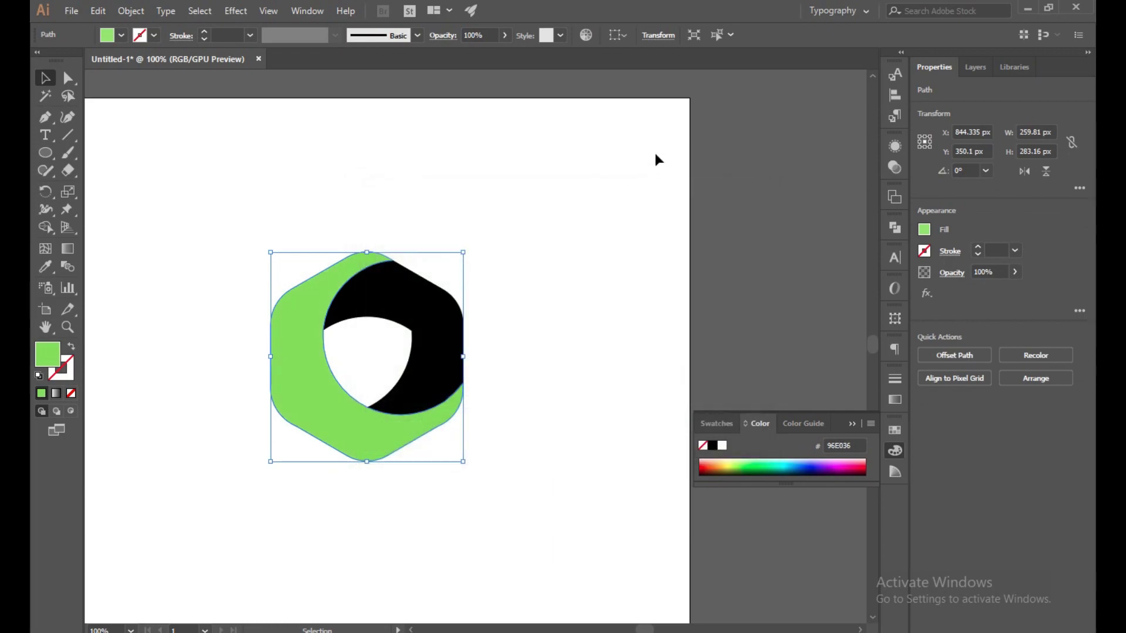
Step: Recolour the black upper-right crescent to a deeper green, #65D31E
left_click(655, 153)
left_click(450, 364)
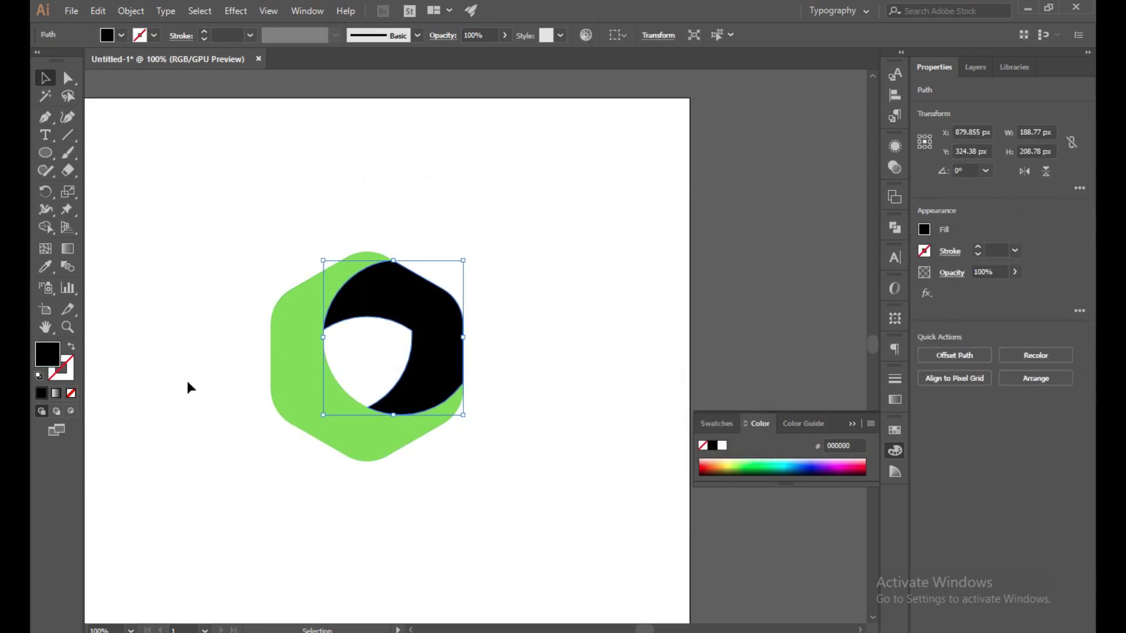
double_click(52, 357)
left_click_drag(554, 251, 534, 275)
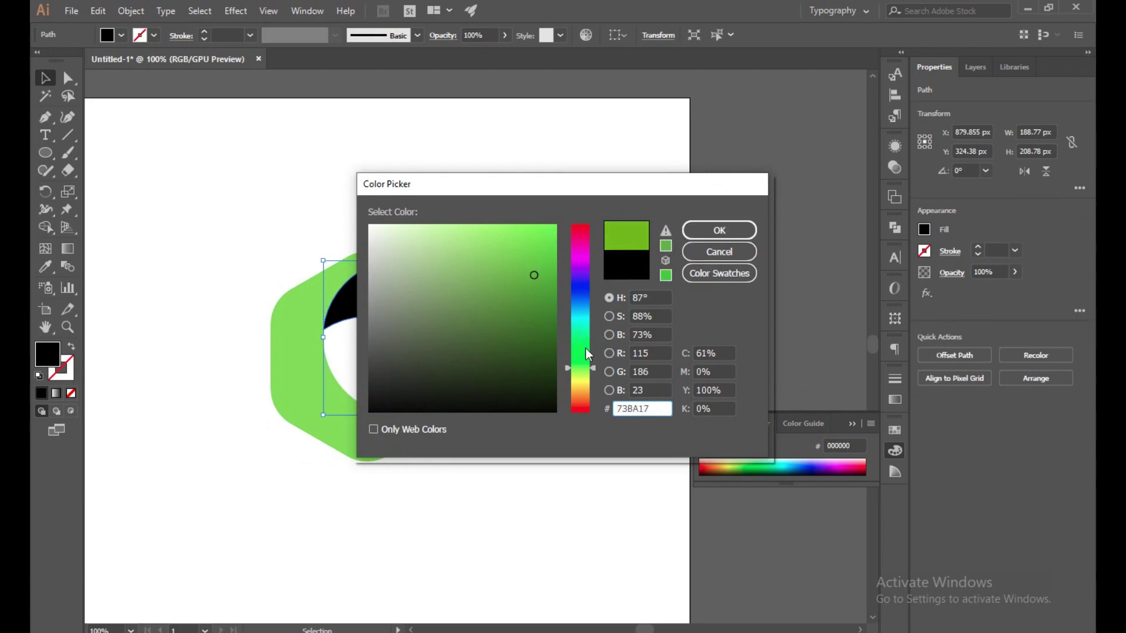
left_click_drag(586, 370, 585, 364)
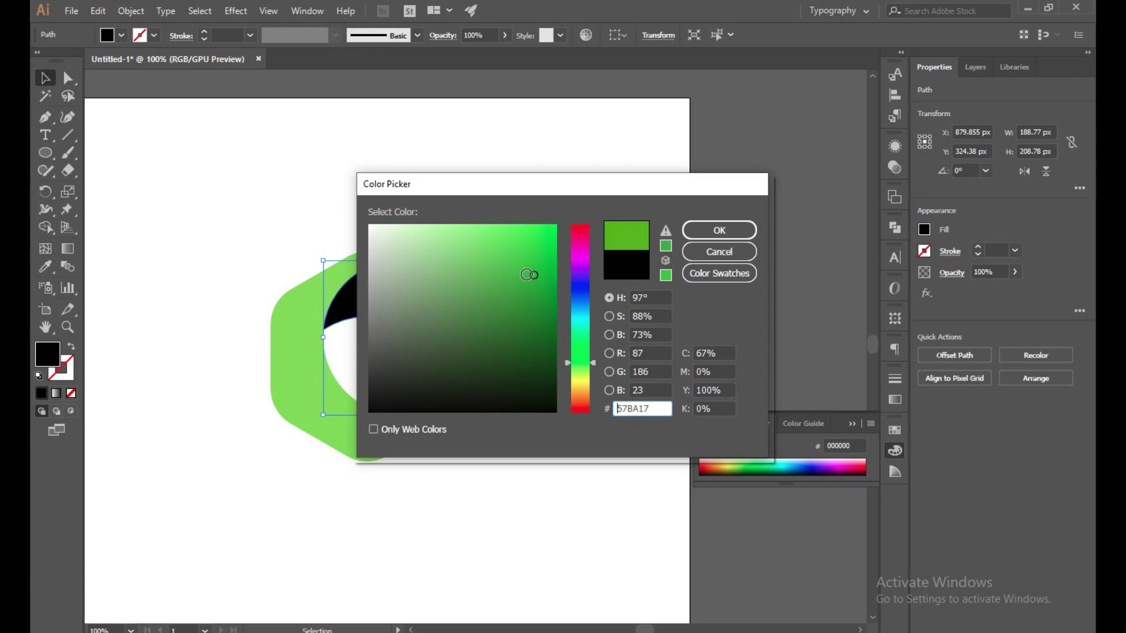
left_click_drag(526, 274, 531, 257)
left_click(720, 230)
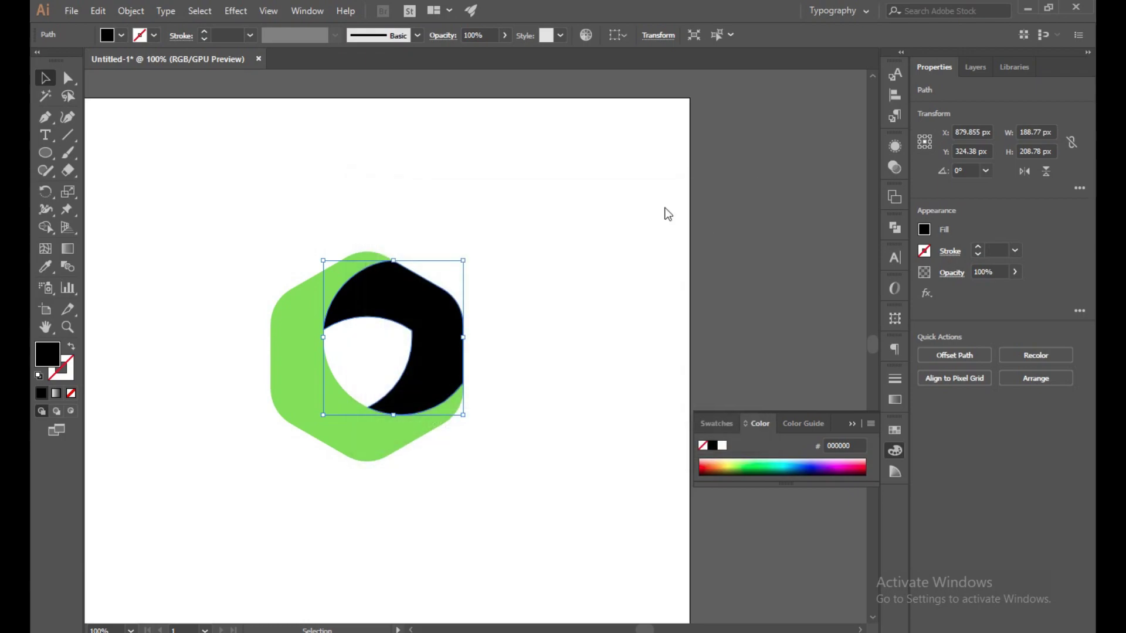
left_click(582, 200)
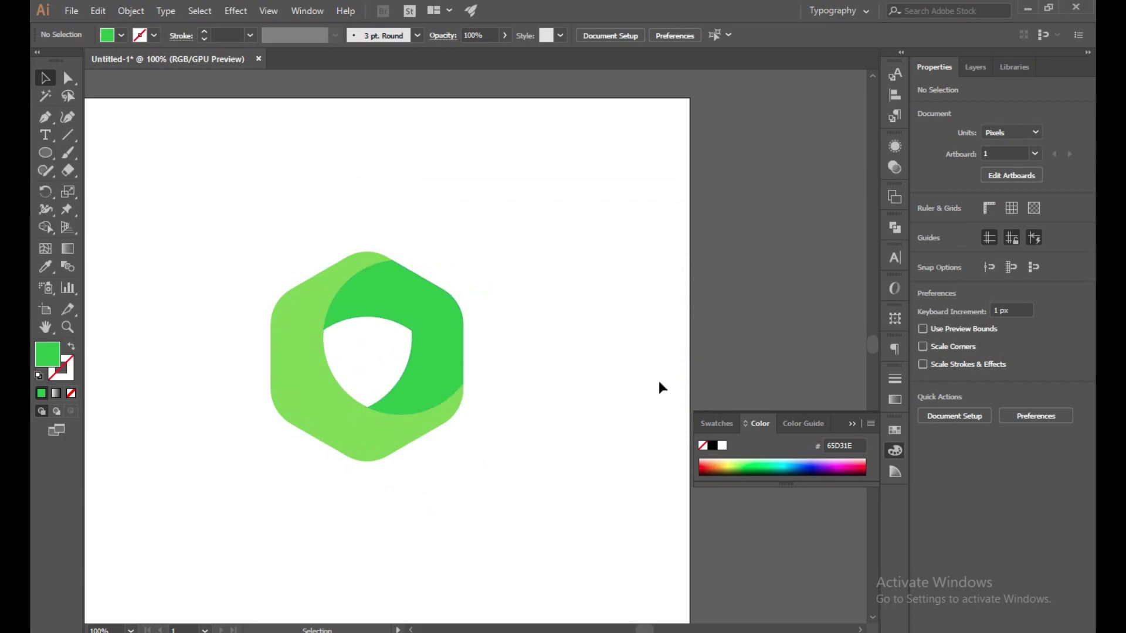
Step: Brighten the front shield-cut shape's fill to #68EA13
left_click(422, 372)
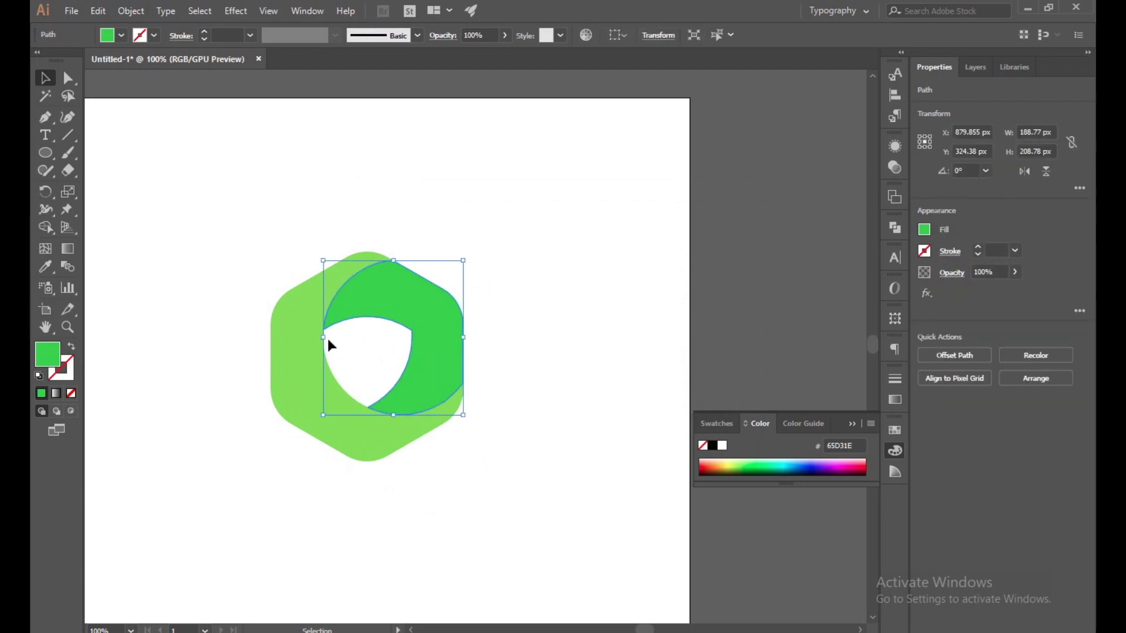
double_click(56, 358)
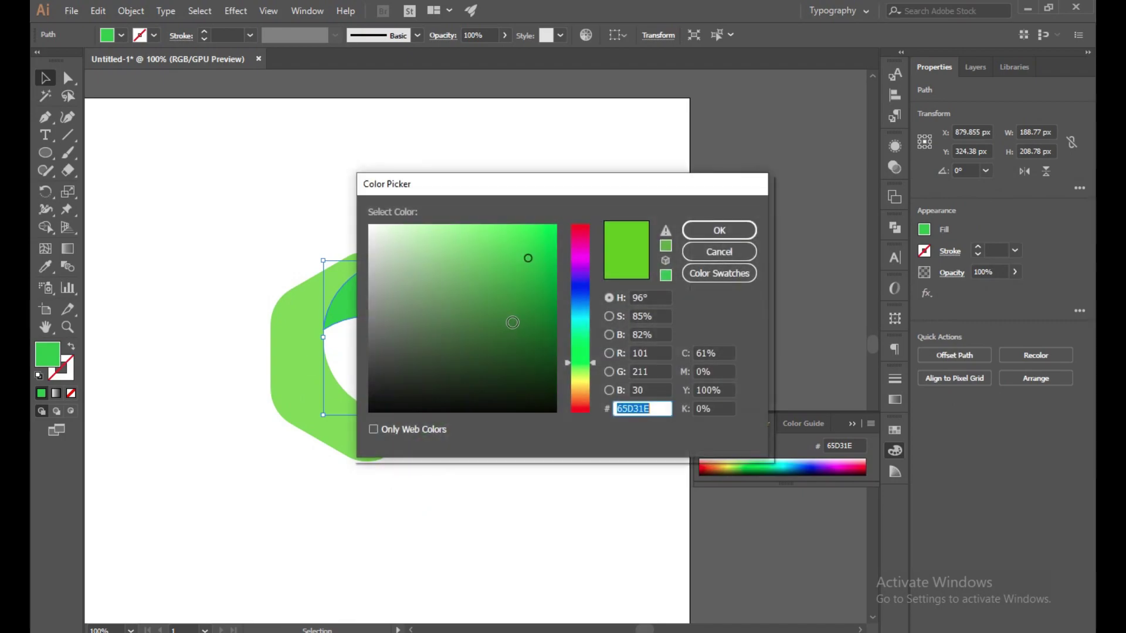
left_click_drag(527, 255, 542, 240)
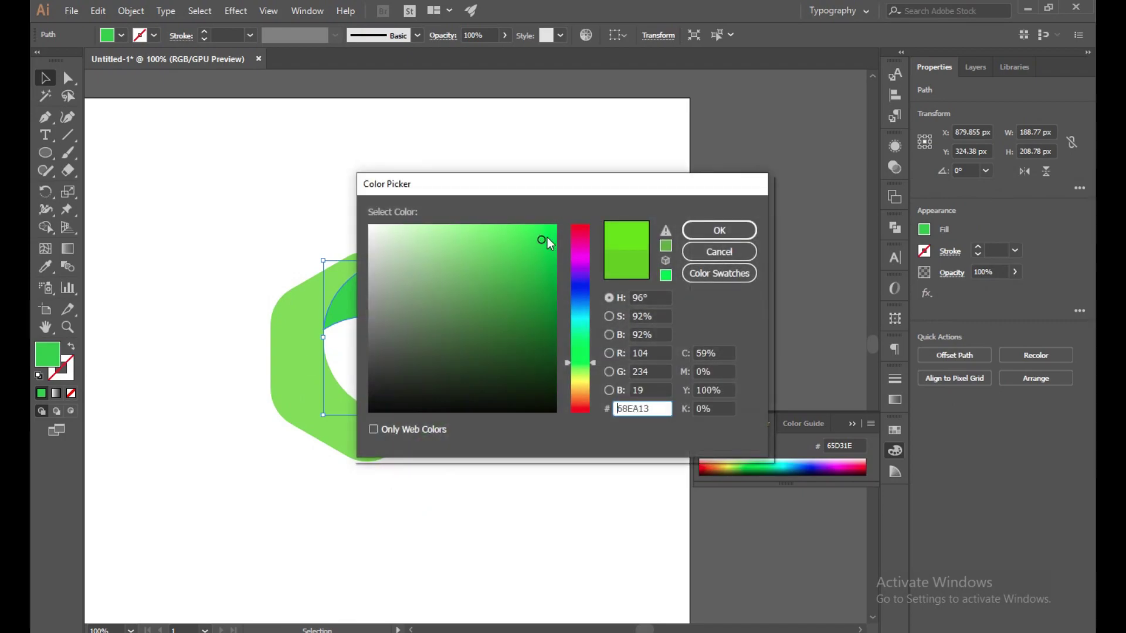
left_click(755, 230)
left_click(575, 193)
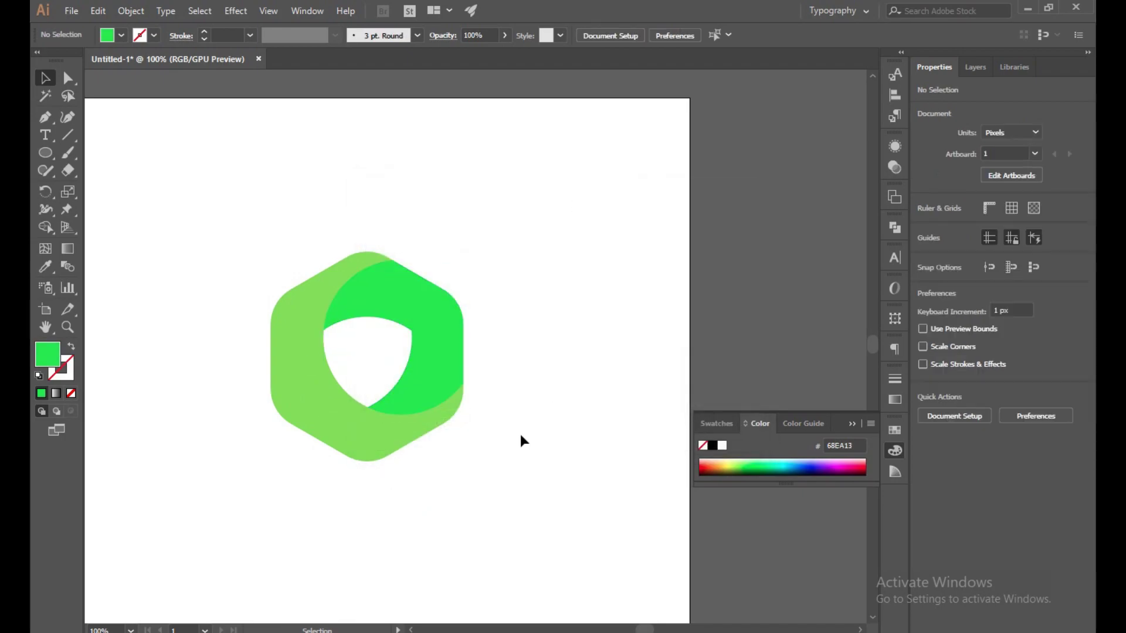
Step: Lighten the outer hexagon's fill to #82ED4A
left_click(346, 444)
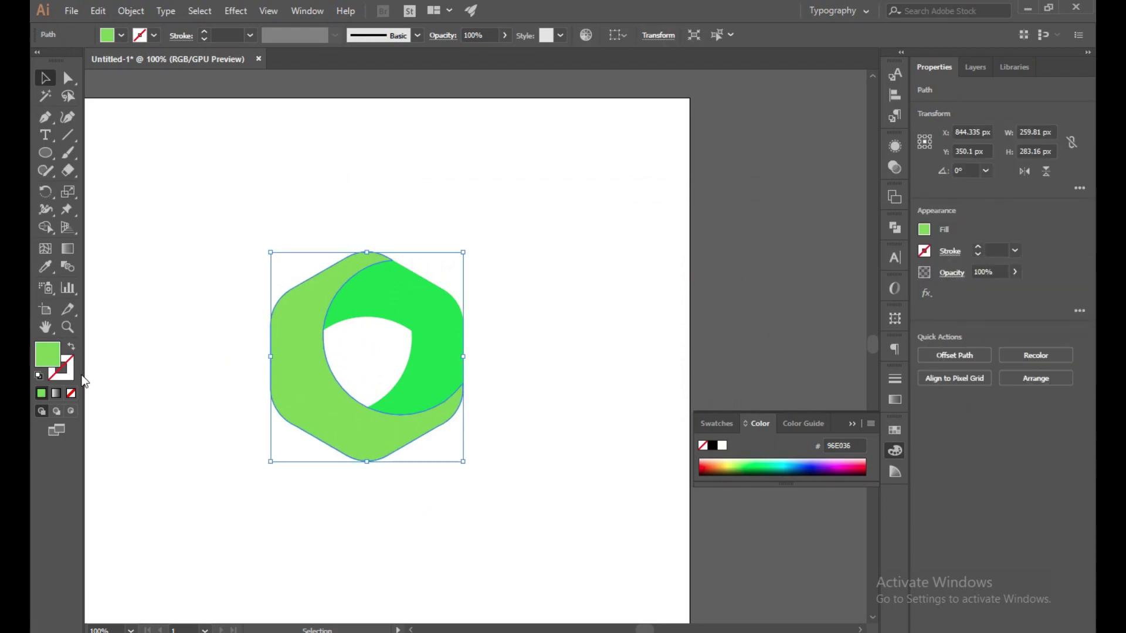
double_click(46, 361)
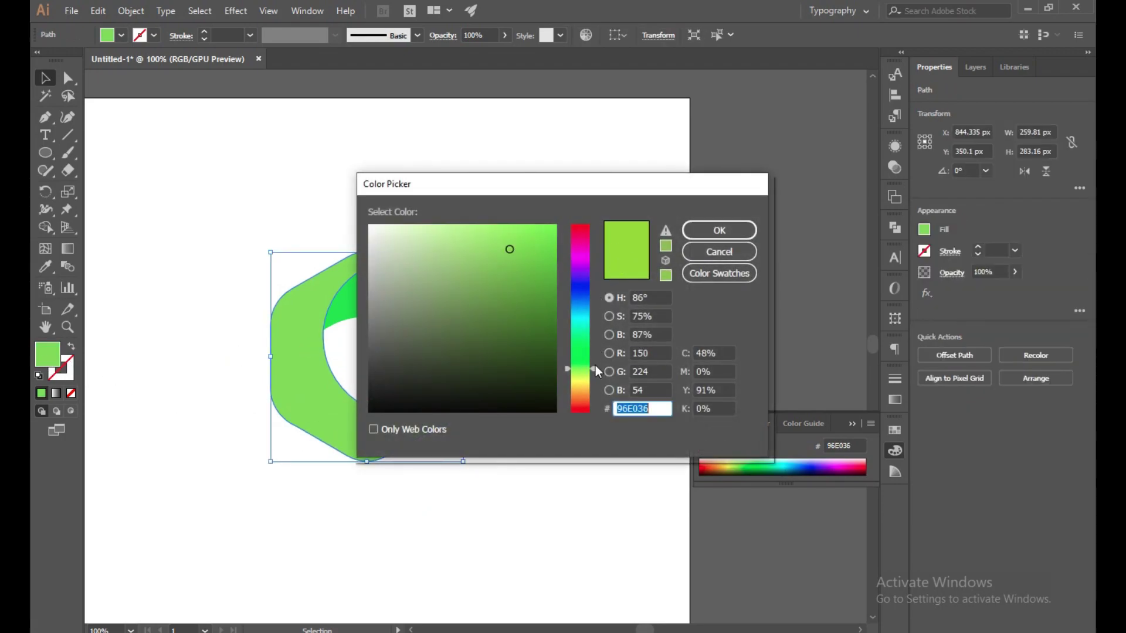
left_click_drag(590, 369, 588, 360)
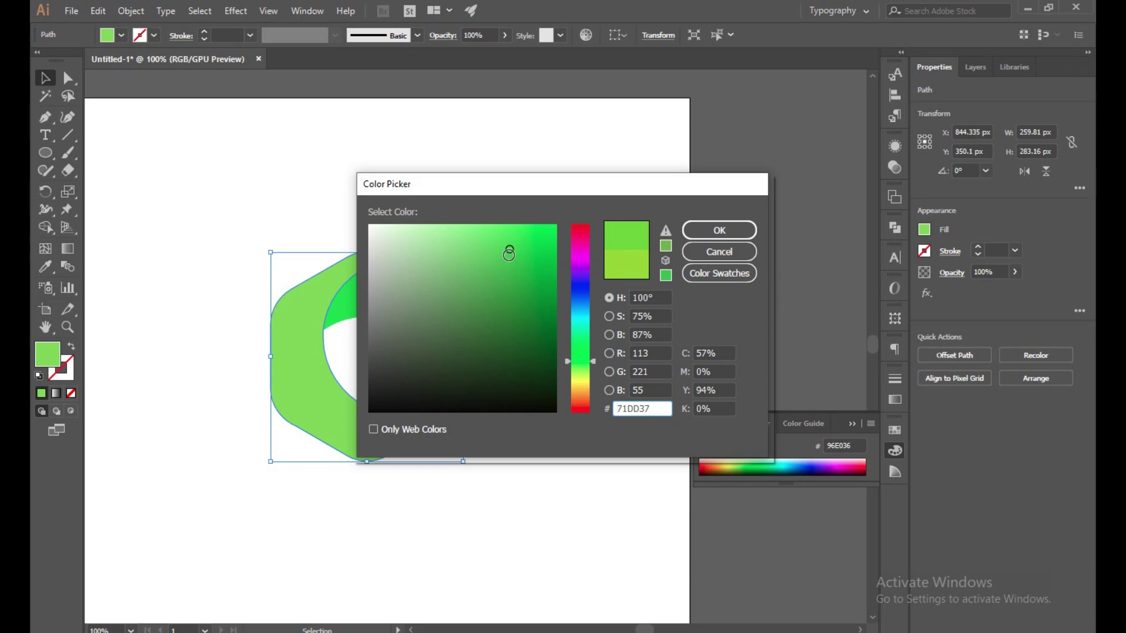
left_click_drag(509, 253, 498, 238)
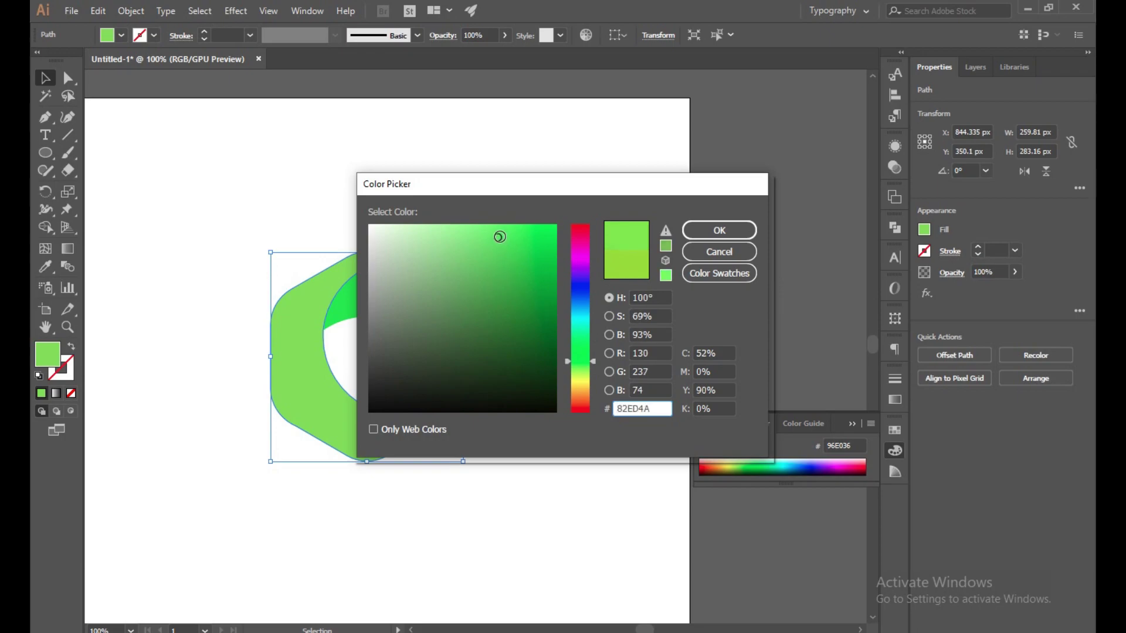
left_click(698, 232)
left_click(617, 181)
Step: Darken the front shape's fill slightly to #60D812
left_click(424, 374)
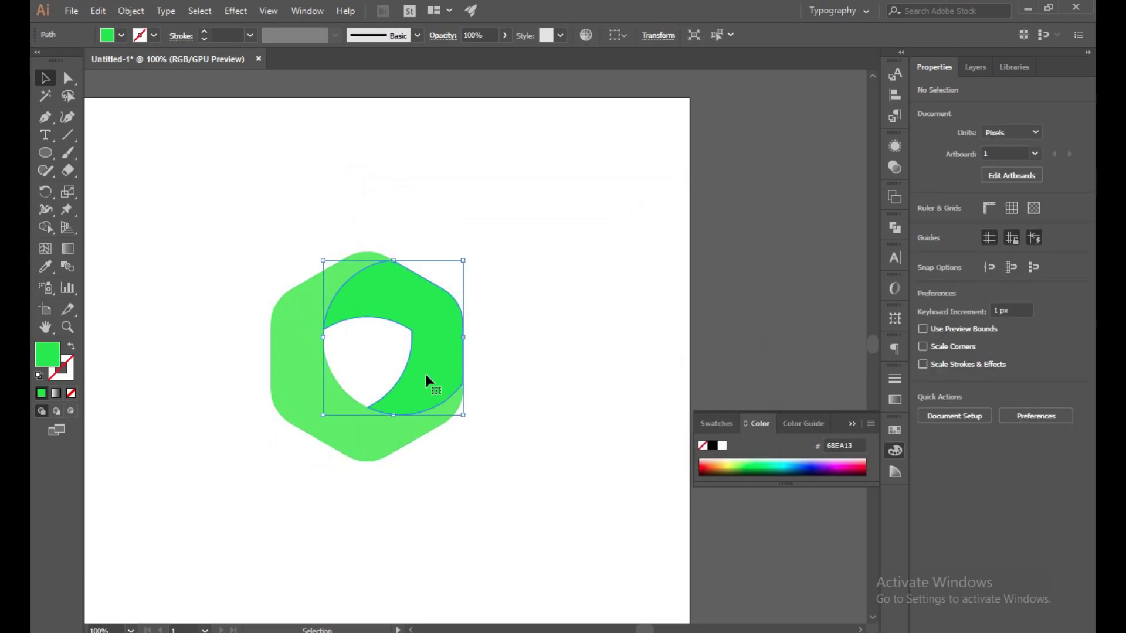
double_click(47, 355)
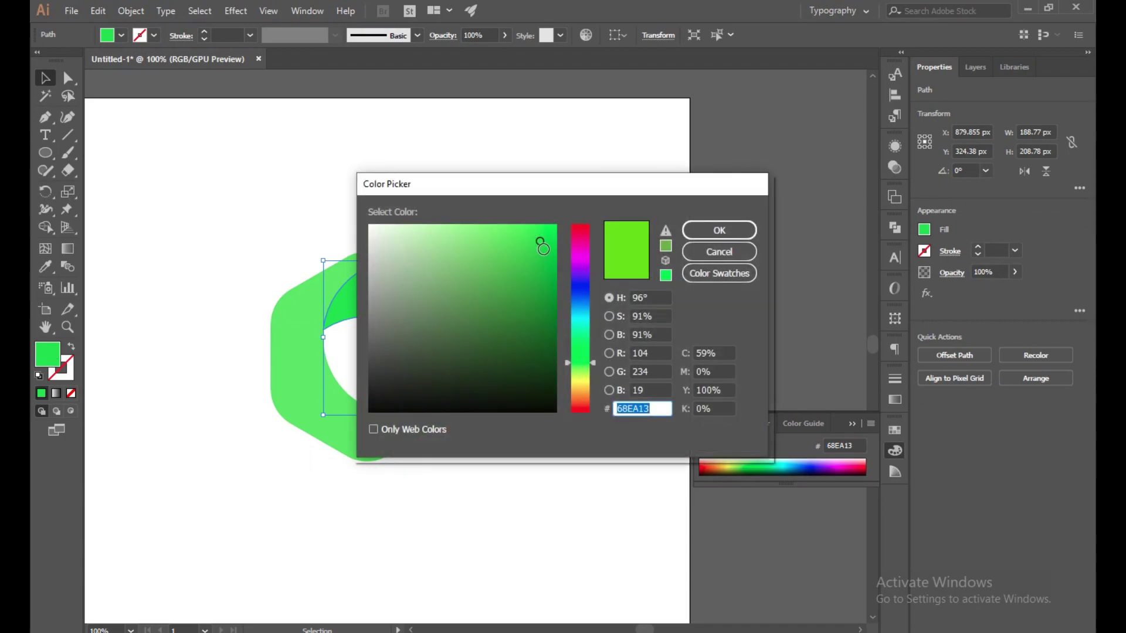
left_click_drag(539, 243, 542, 251)
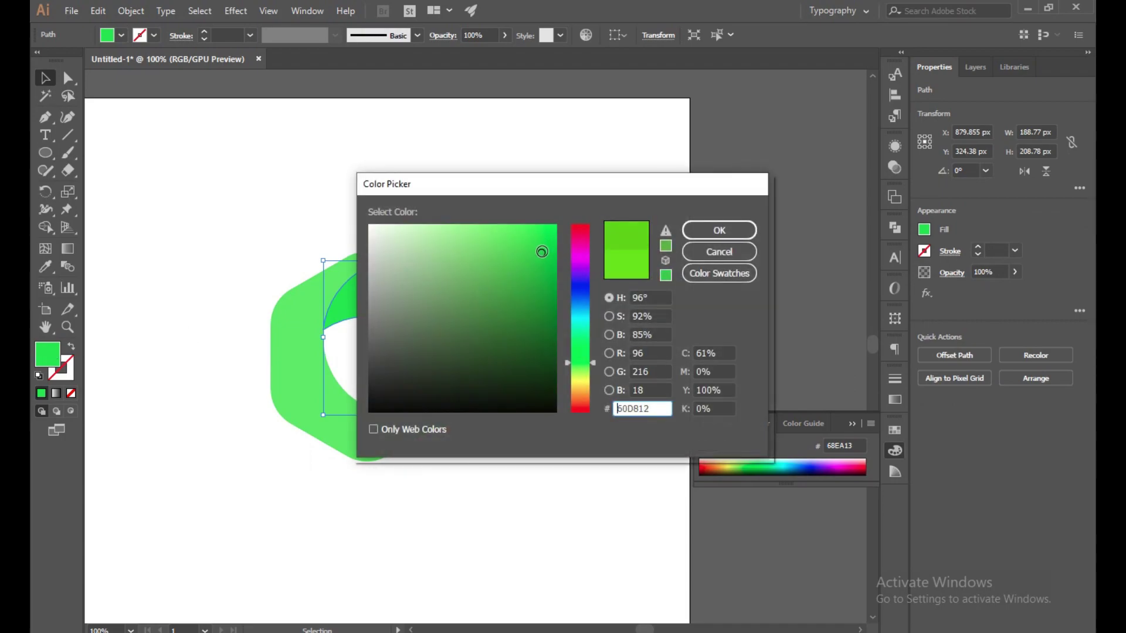
left_click(709, 233)
left_click(607, 264)
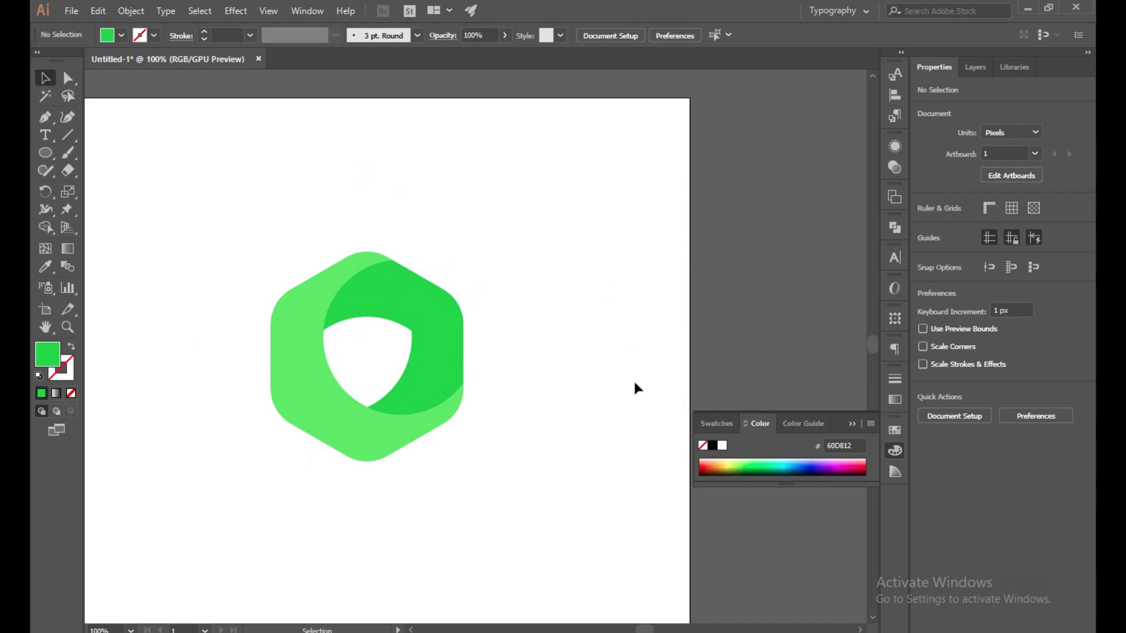
Step: Select the outer hexagon and show its gradient settings
scroll(491, 555, "down", 2)
scroll(491, 555, "up", 1)
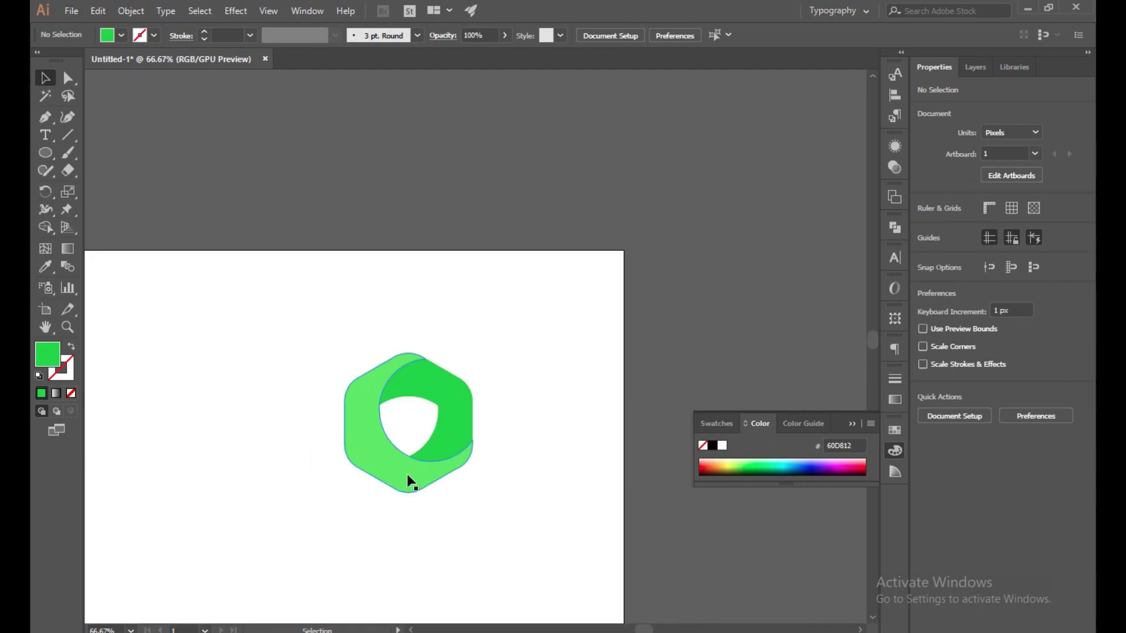
left_click(407, 476)
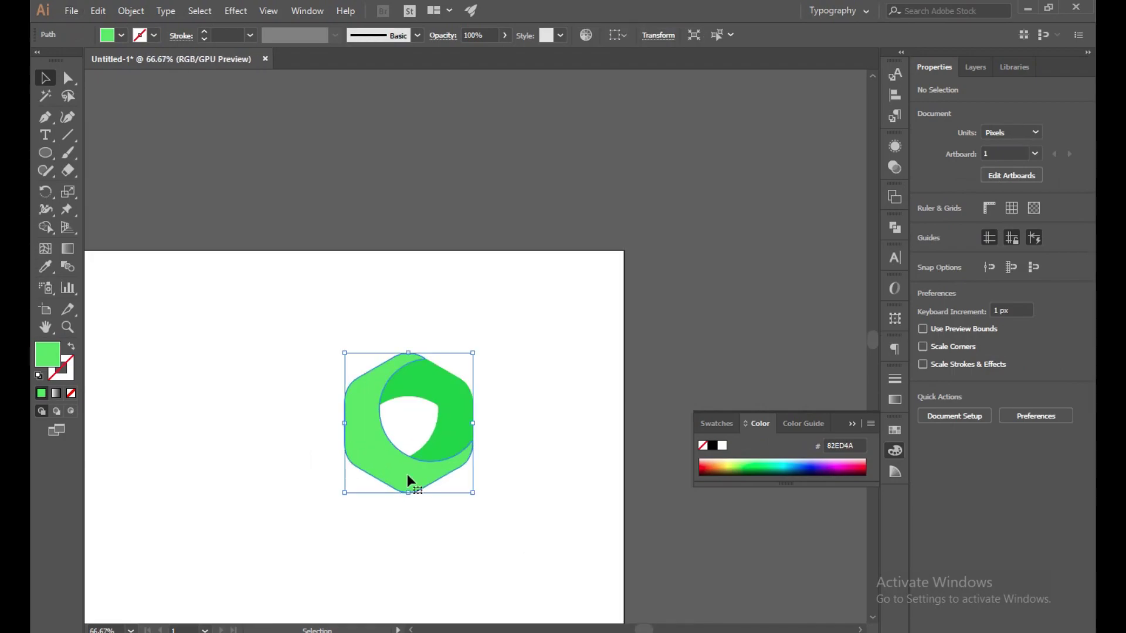
left_click(895, 401)
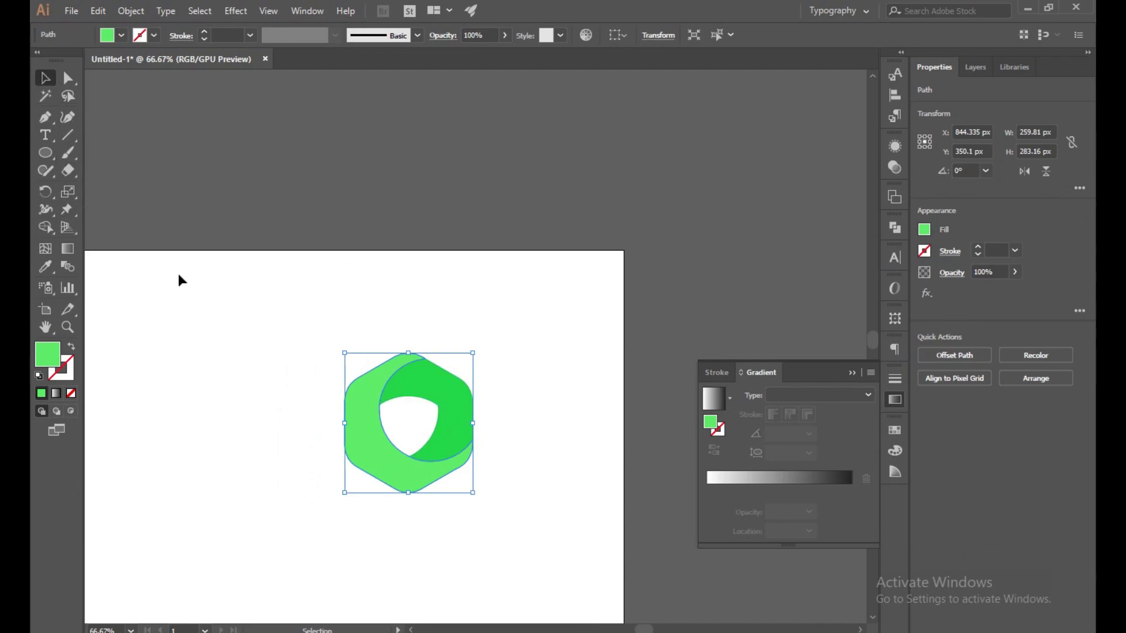
Step: Marquee-select both logo pieces and move them off the artboard to the upper right
left_click_drag(258, 337, 479, 508)
left_click_drag(421, 478, 717, 236)
scroll(629, 348, "down", 2)
scroll(628, 348, "left", 3)
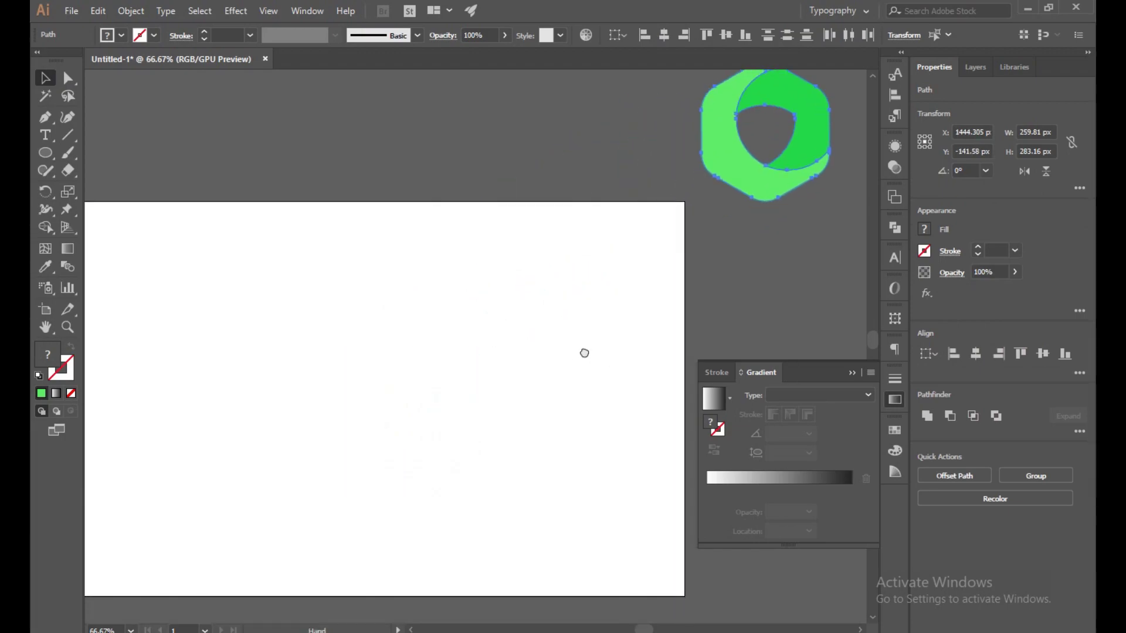
Step: Draw a 1280 × 800 px rectangle covering the whole artboard
left_click(854, 374)
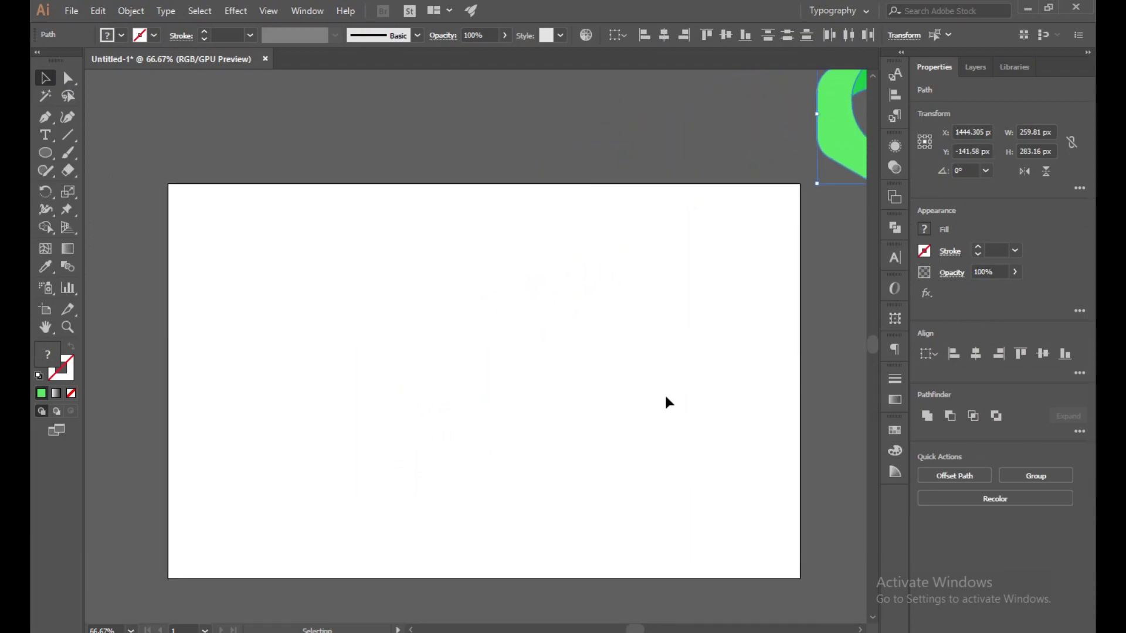
left_click_drag(46, 153, 94, 153)
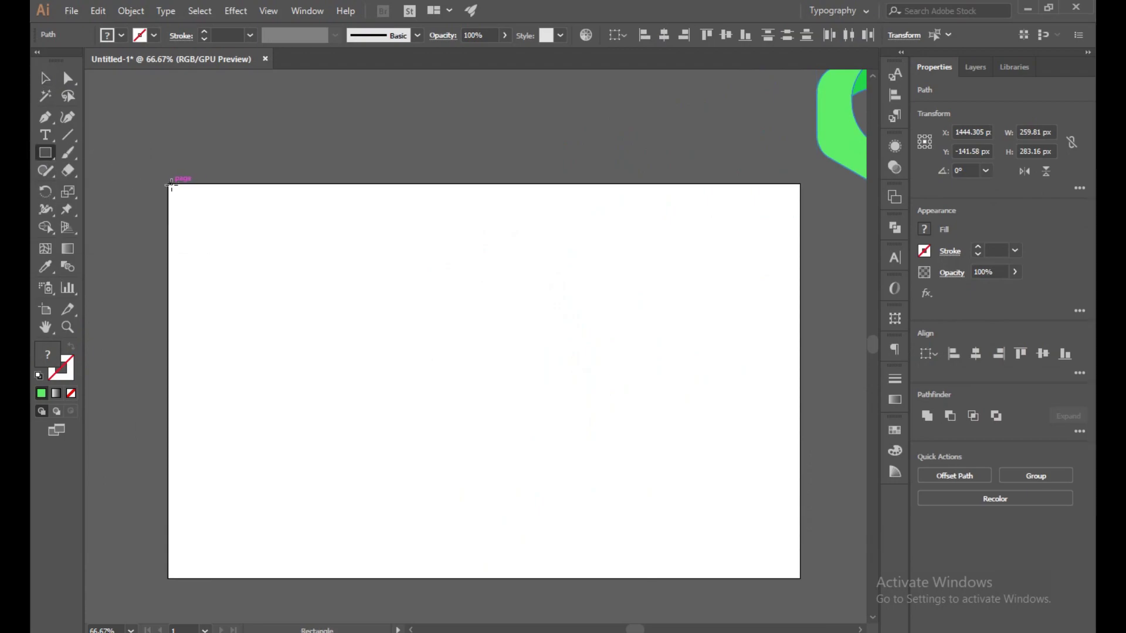
left_click_drag(170, 186, 802, 579)
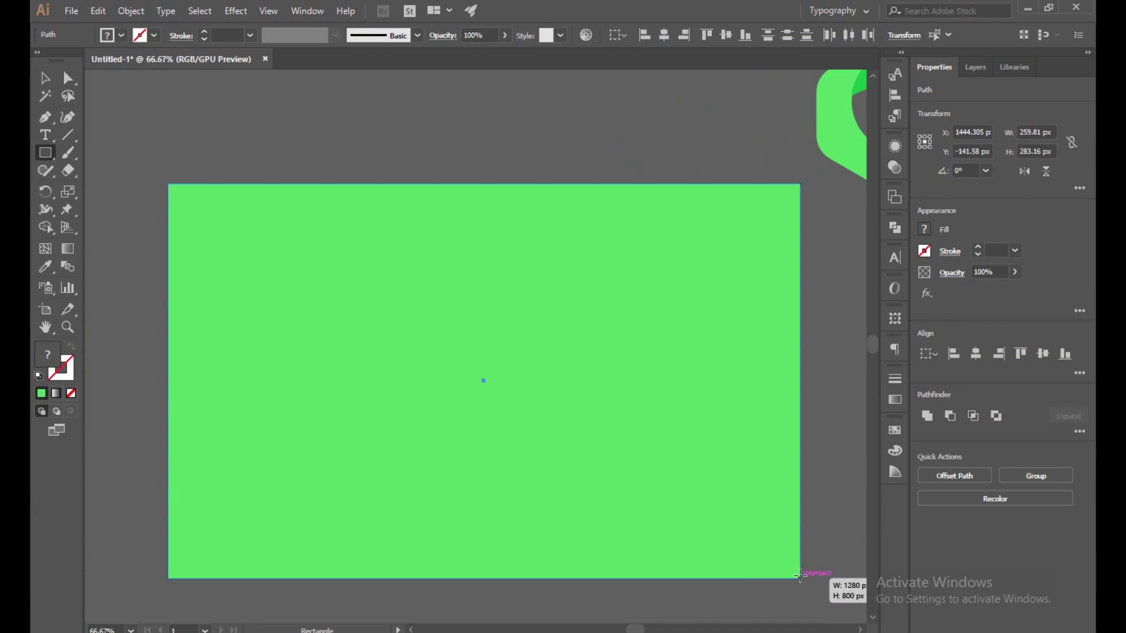
Step: Fill the rectangle with a dark navy from the Color Picker
double_click(55, 359)
left_click(581, 327)
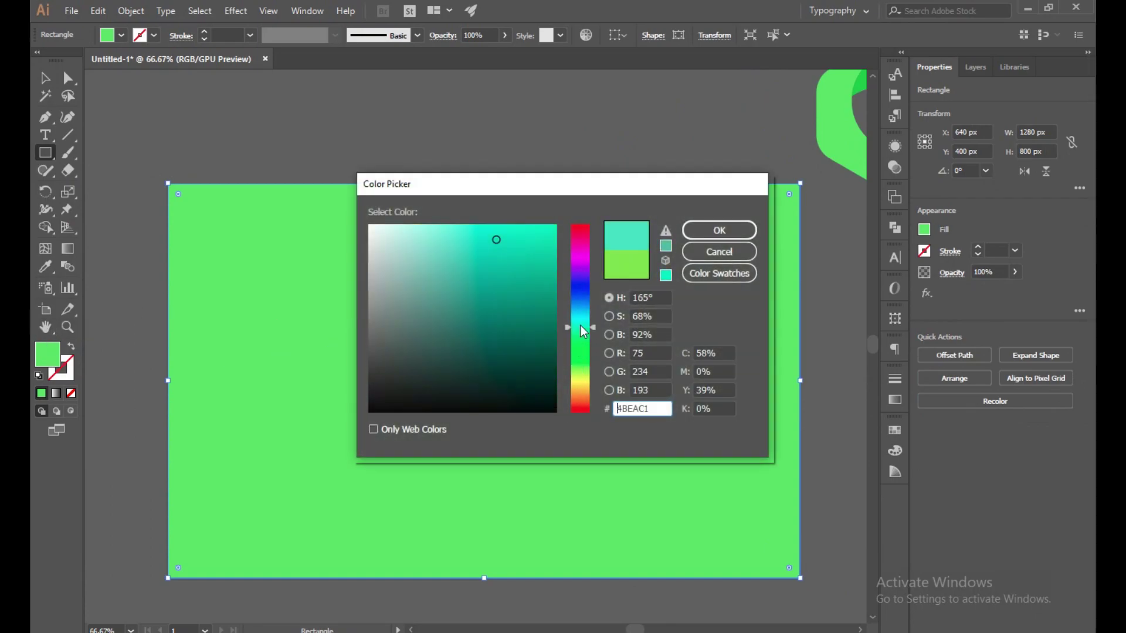
left_click_drag(583, 331, 583, 295)
left_click_drag(538, 335, 545, 376)
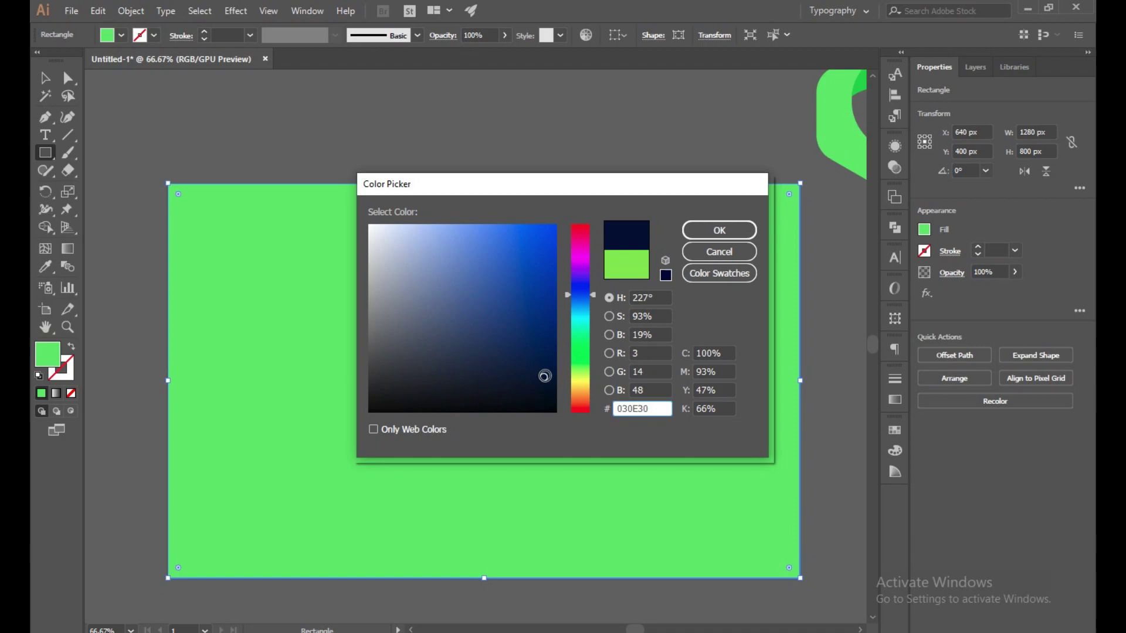
left_click(719, 230)
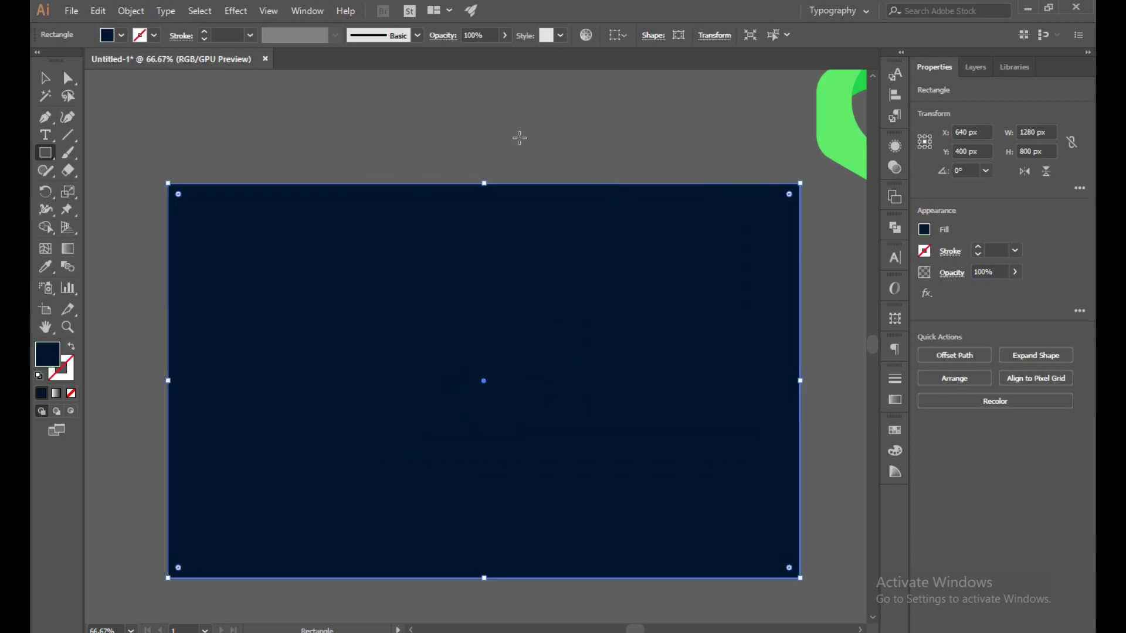
Step: Darken the rectangle's fill to near-black navy #01050F
double_click(50, 355)
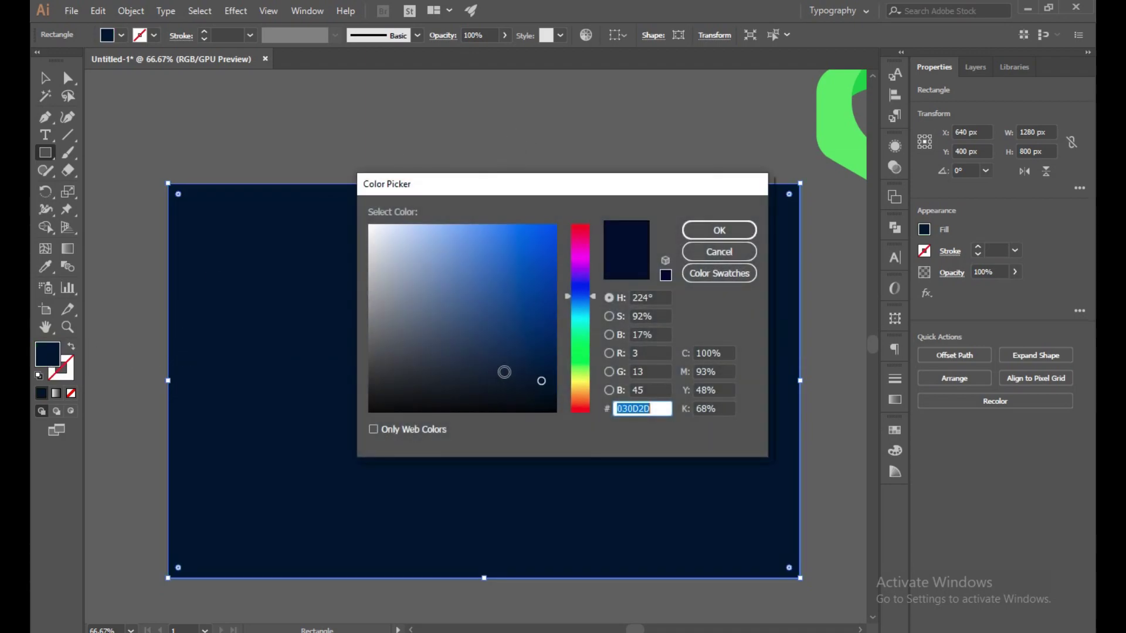
left_click_drag(541, 380, 540, 391)
left_click(708, 233)
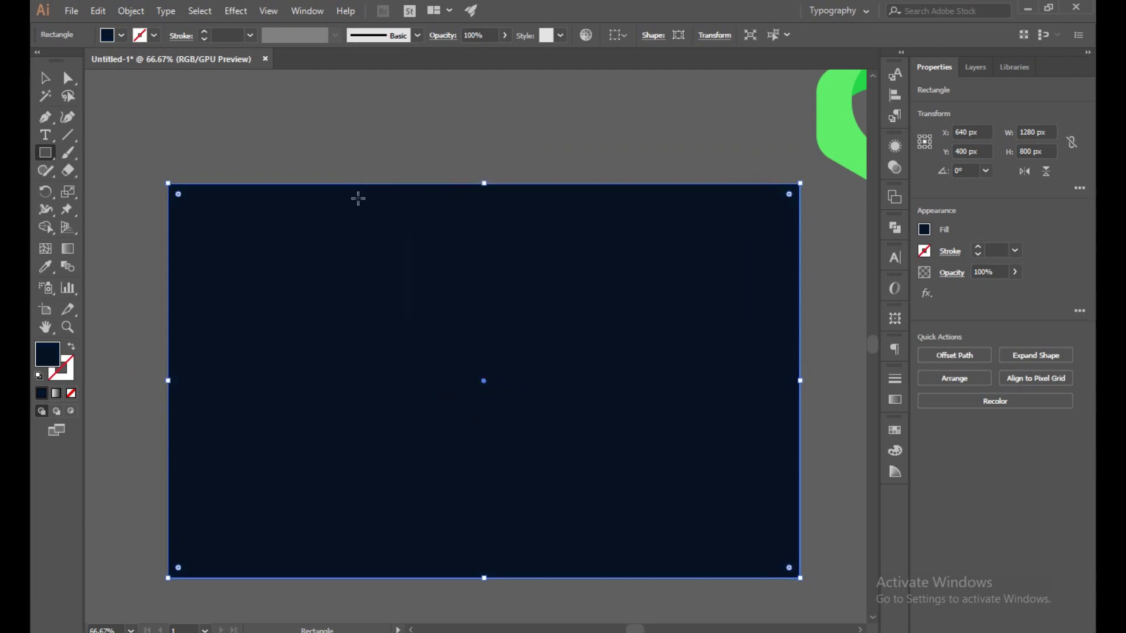
left_click(46, 78)
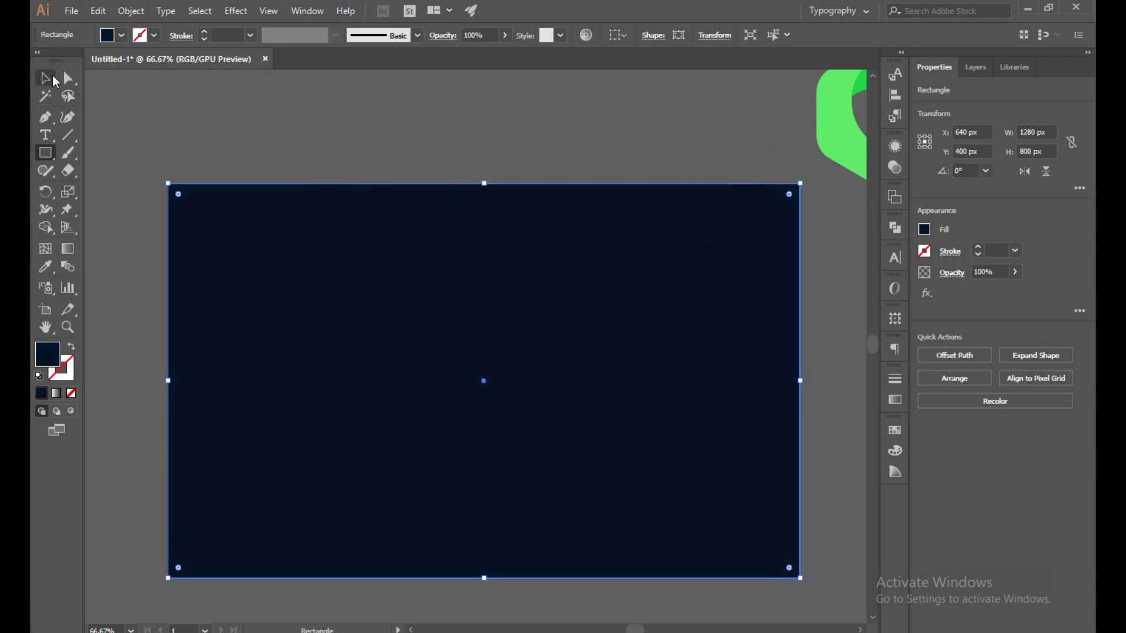
double_click(57, 359)
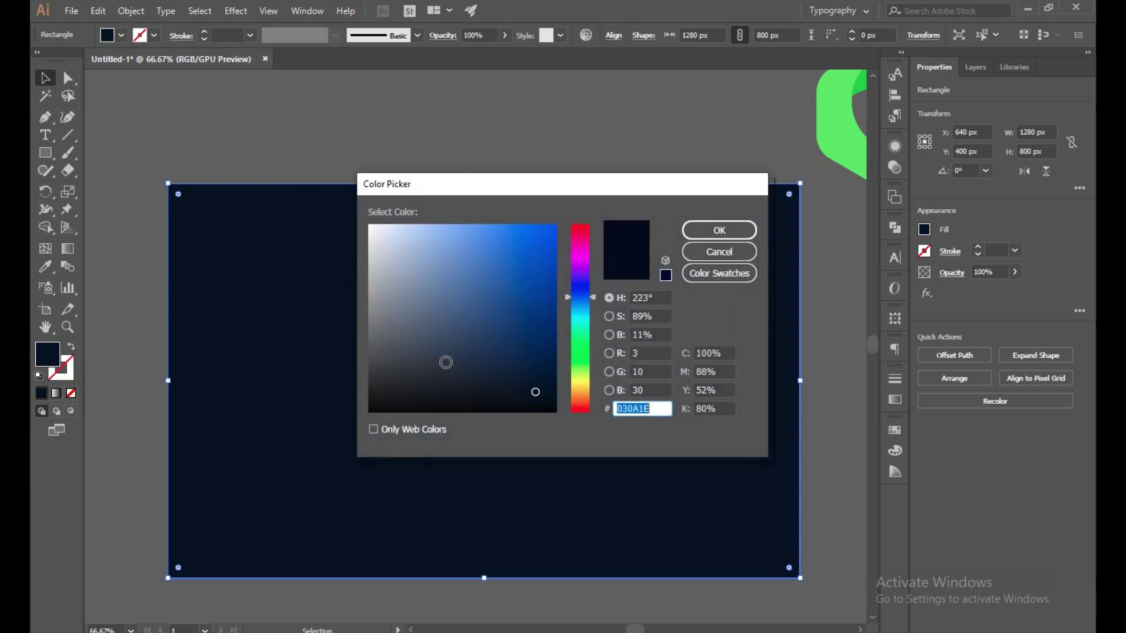
left_click_drag(532, 392, 543, 400)
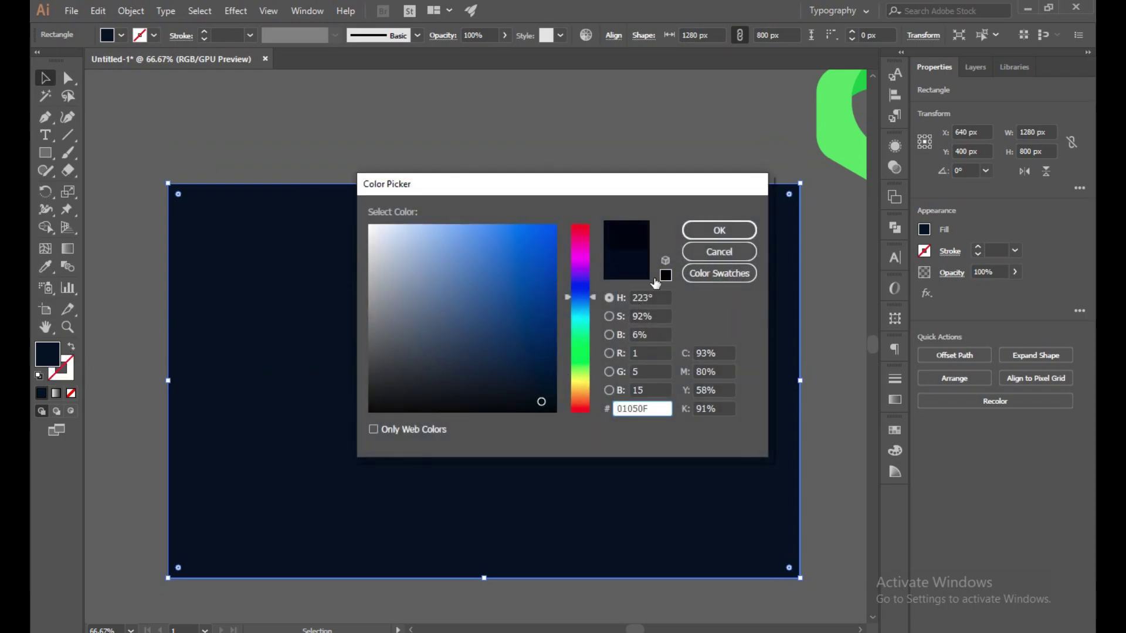
left_click(699, 234)
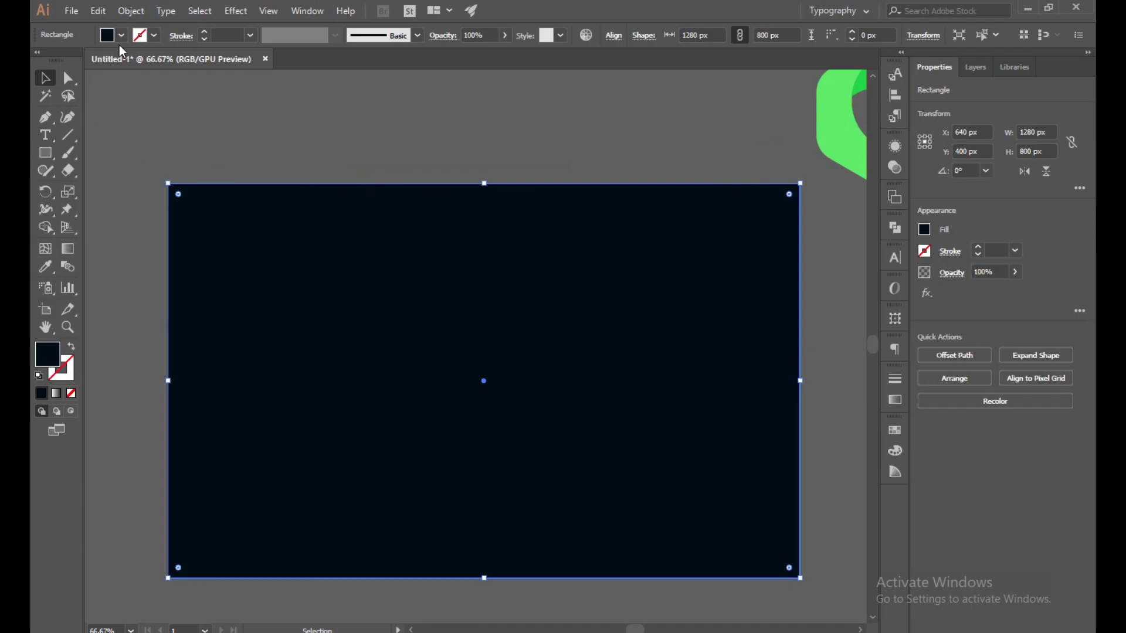
Step: Lock the background rectangle
left_click(130, 9)
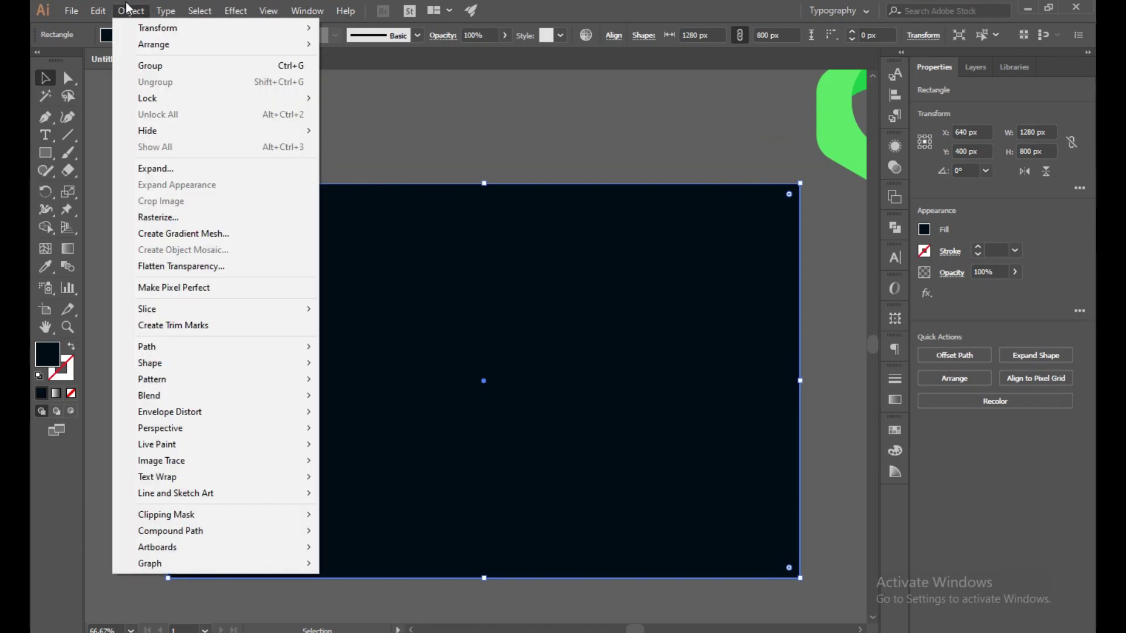
mouse_move(174, 97)
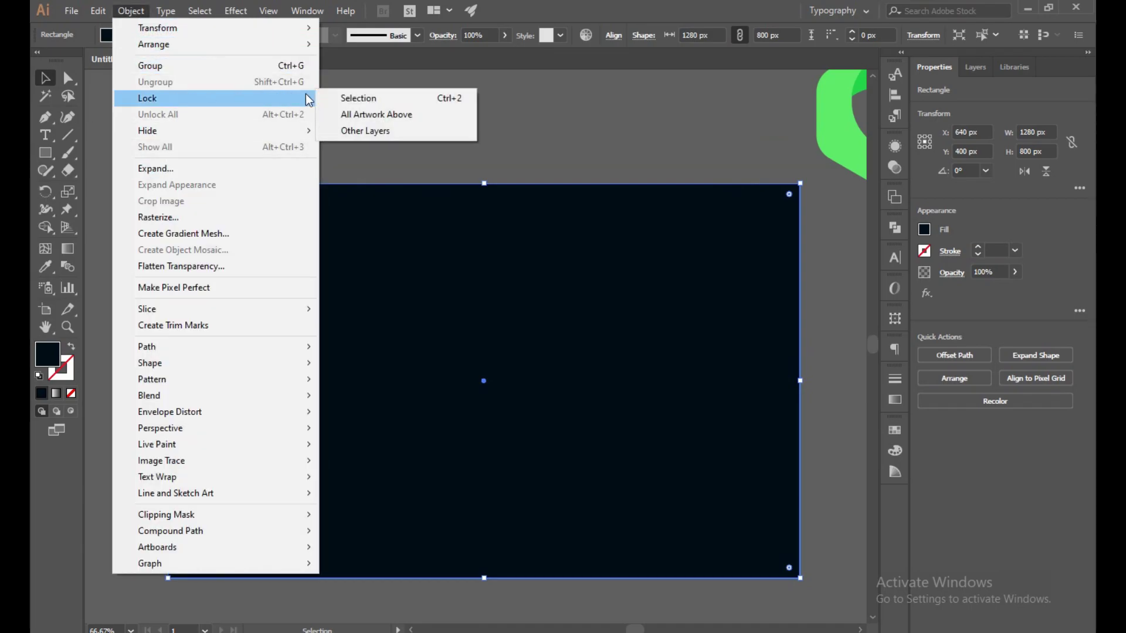
left_click(341, 99)
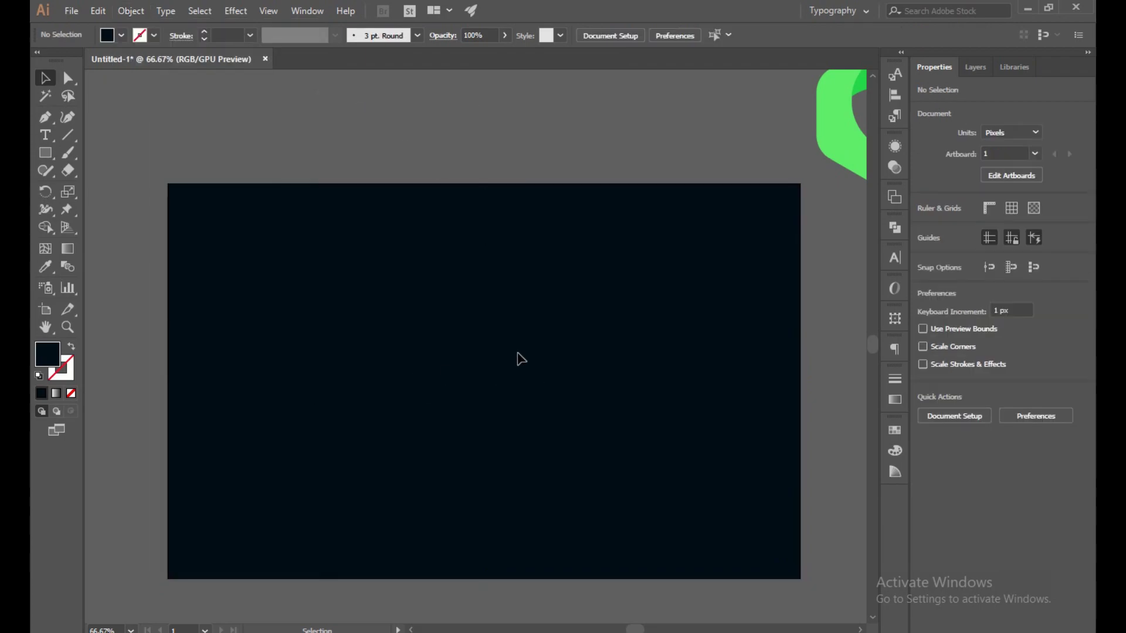
Step: Move the green logo onto the artboard and bring it in front of the background
scroll(545, 339, "down", 2)
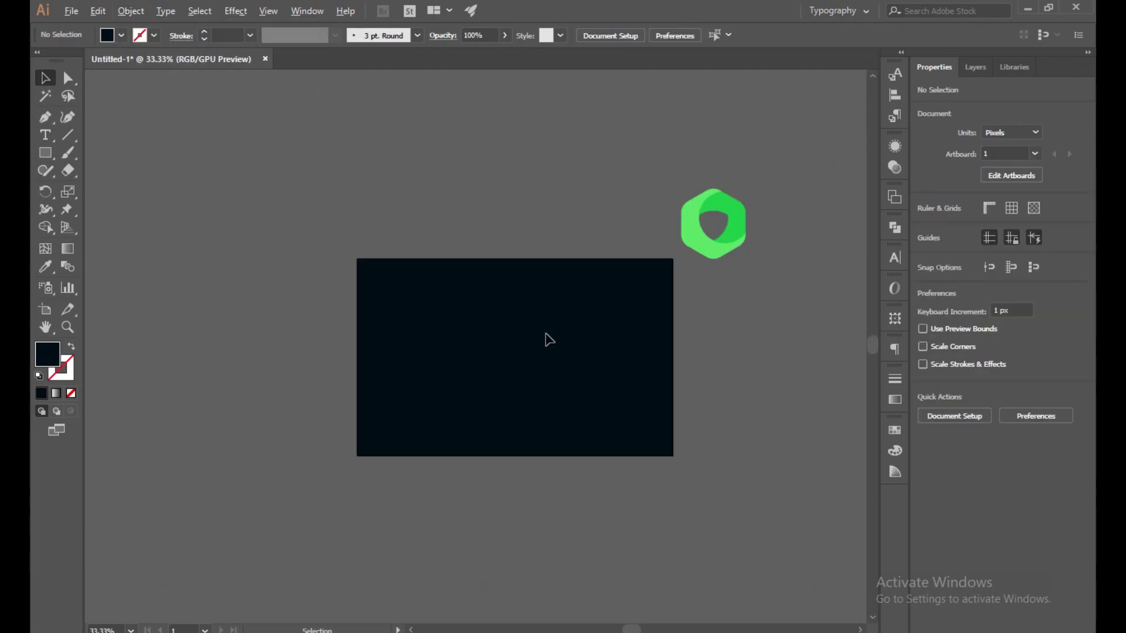
left_click(699, 204)
left_click_drag(721, 247, 505, 379)
right_click(505, 380)
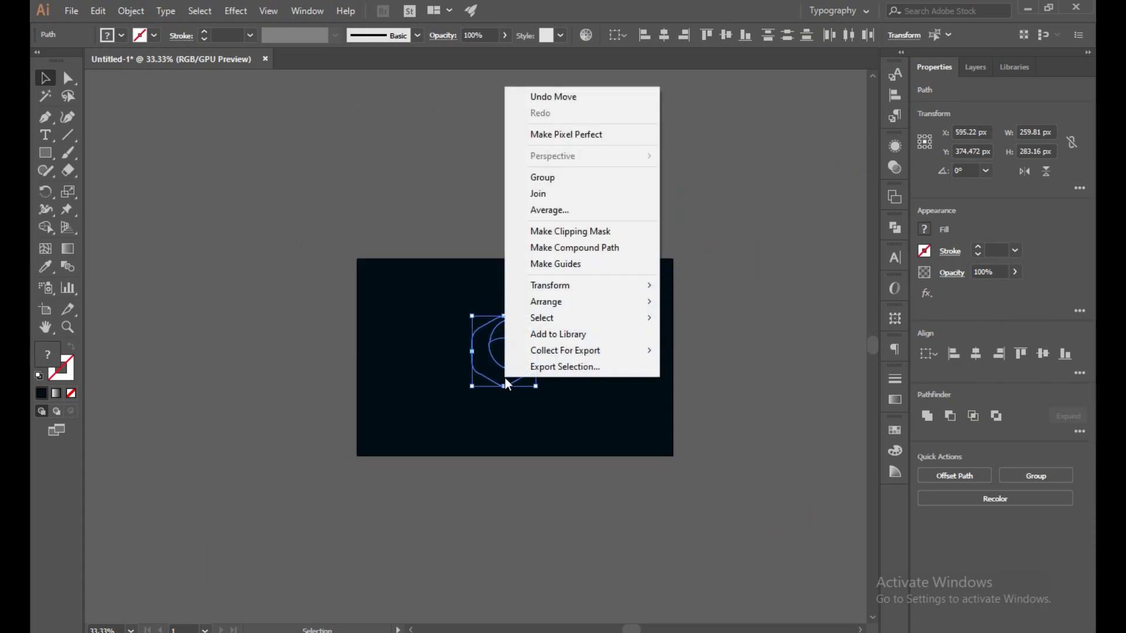
mouse_move(608, 299)
left_click(704, 300)
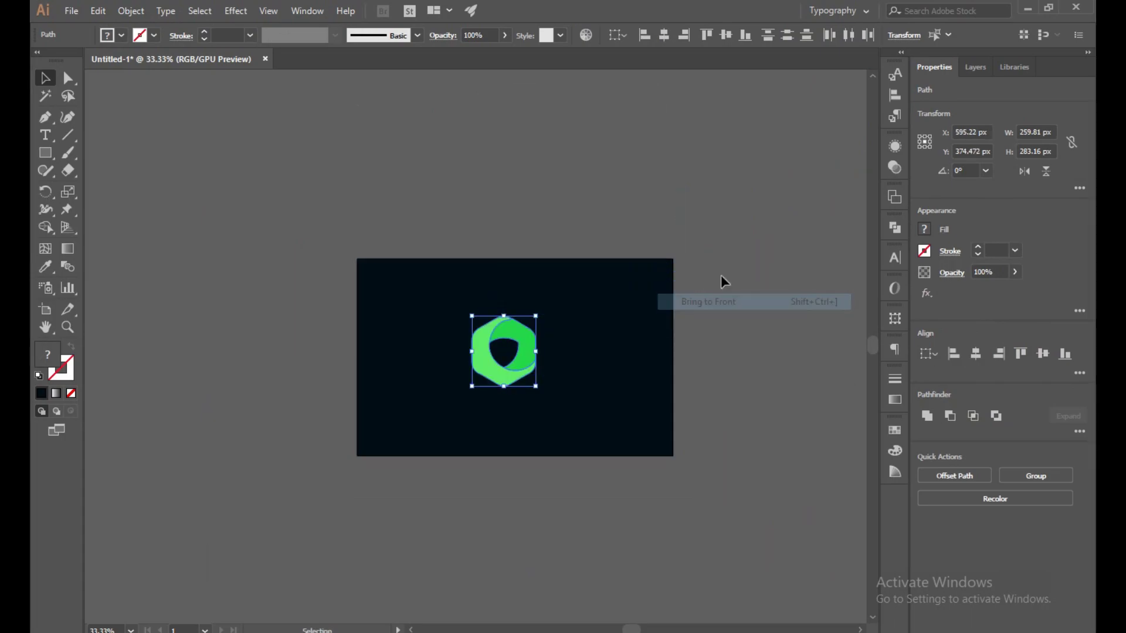
left_click(538, 364)
Step: Make the outer hexagon's fill a brighter, more saturated green
scroll(538, 364, "up", 5)
scroll(538, 367, "down", 3)
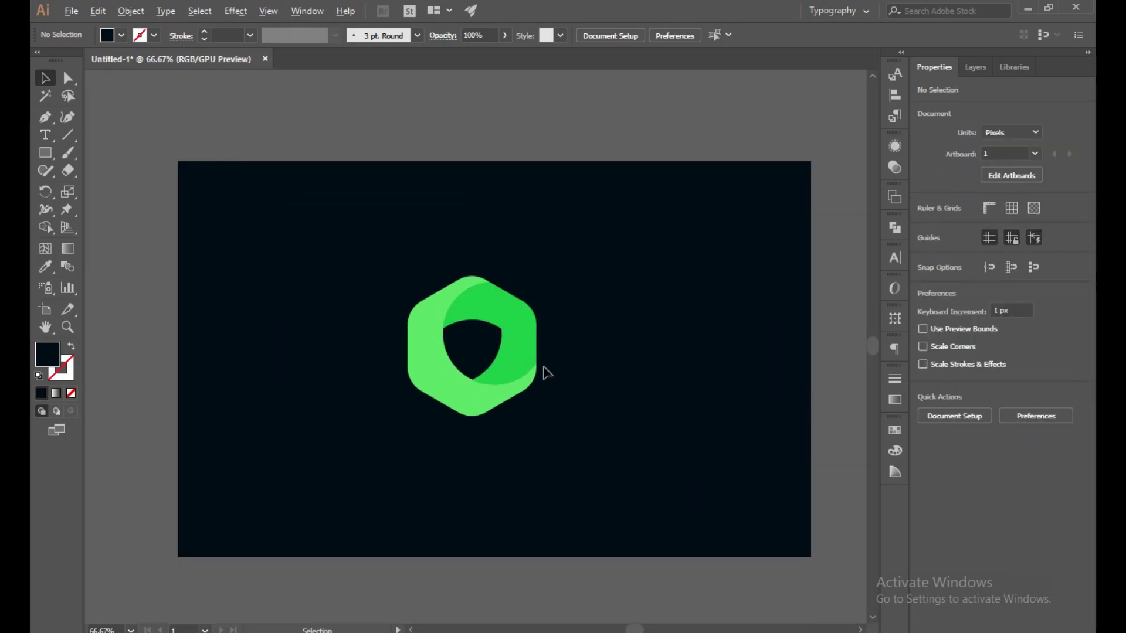
scroll(547, 373, "up", 1)
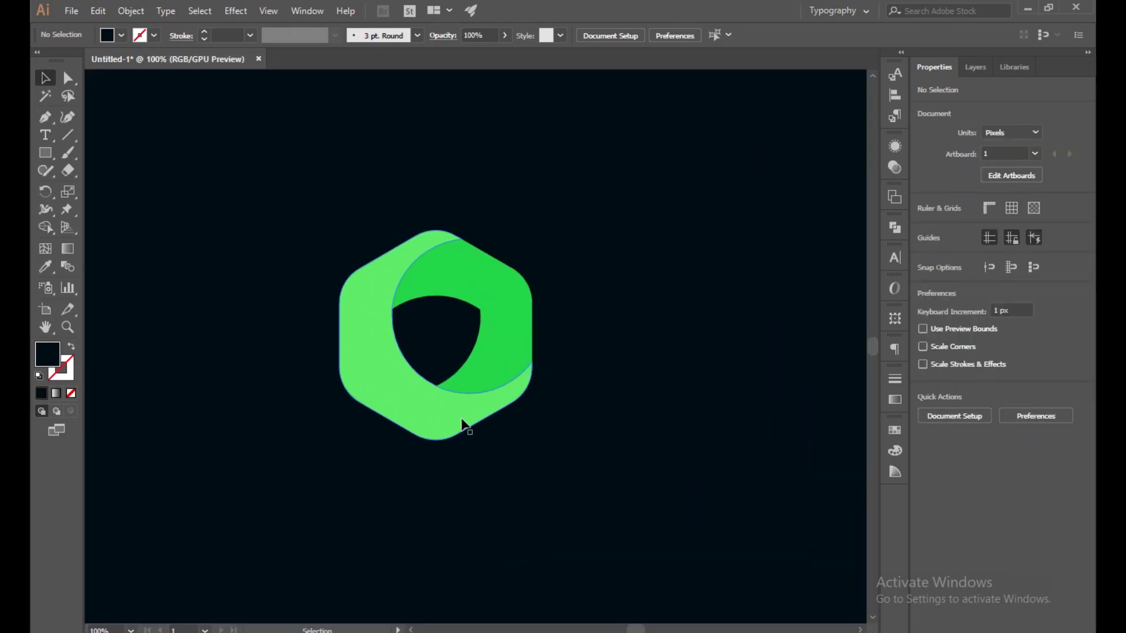
scroll(392, 422, "down", 2)
scroll(389, 422, "up", 3)
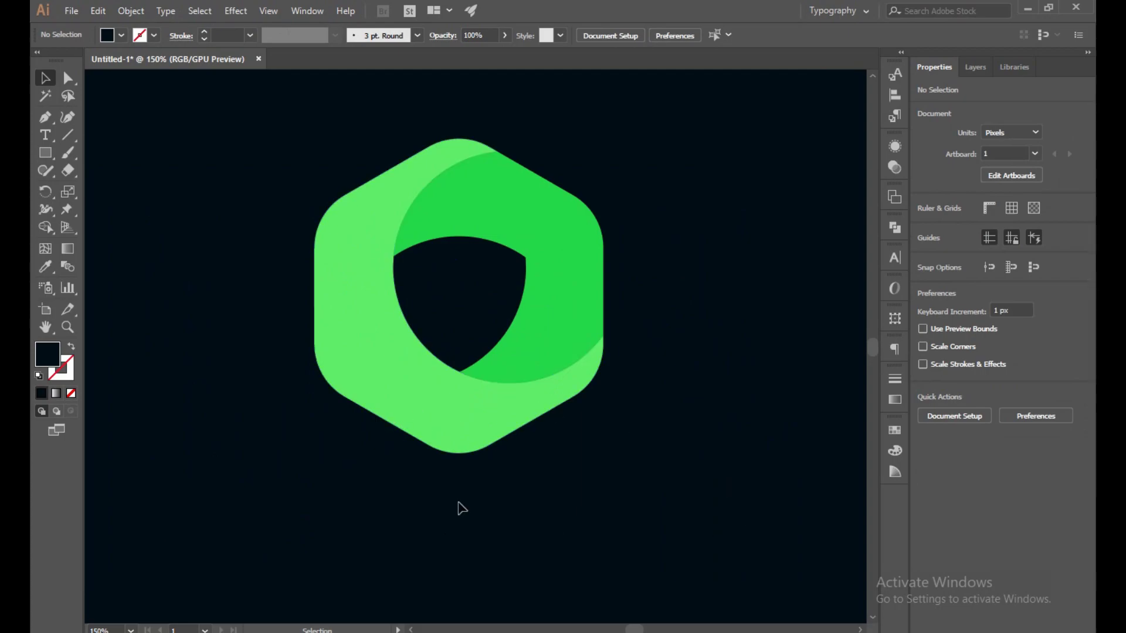
left_click(334, 334)
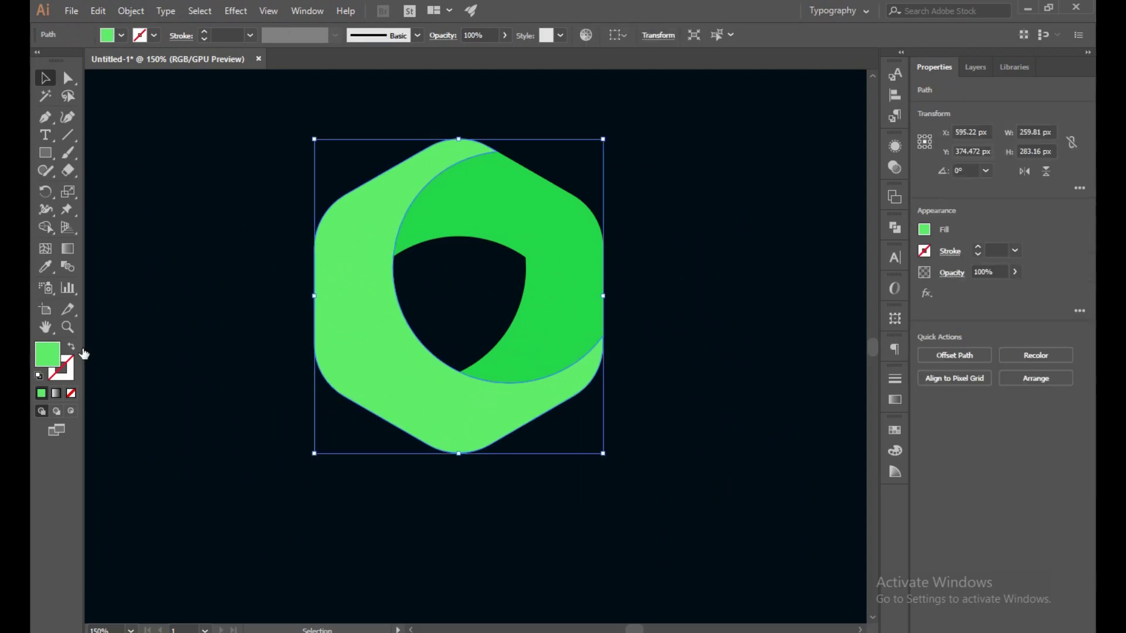
double_click(48, 354)
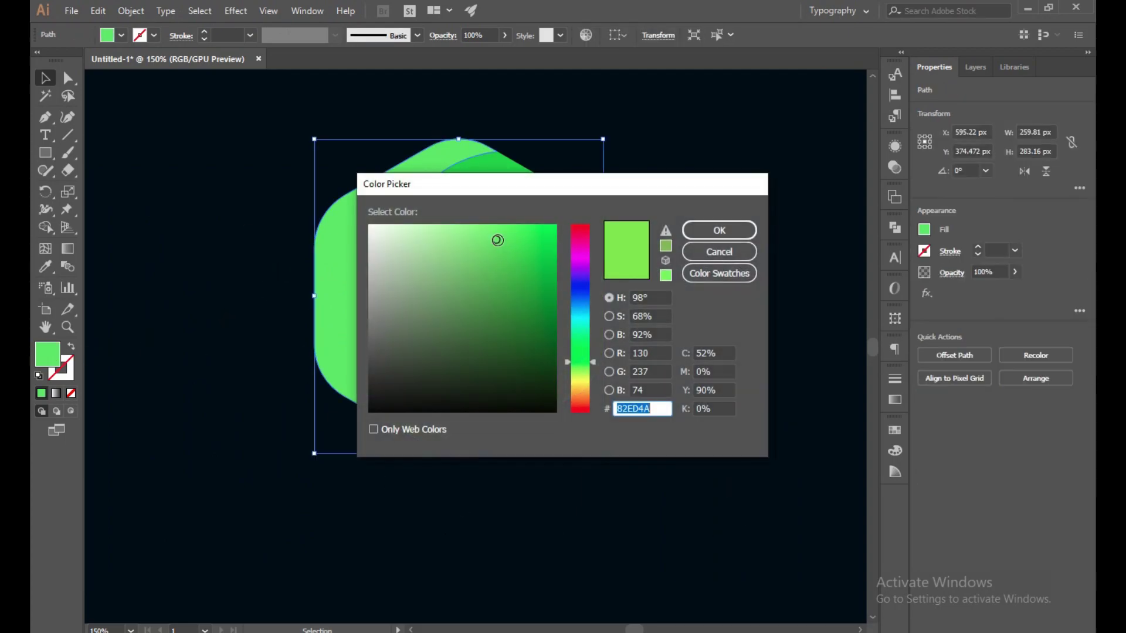
left_click_drag(497, 241, 516, 232)
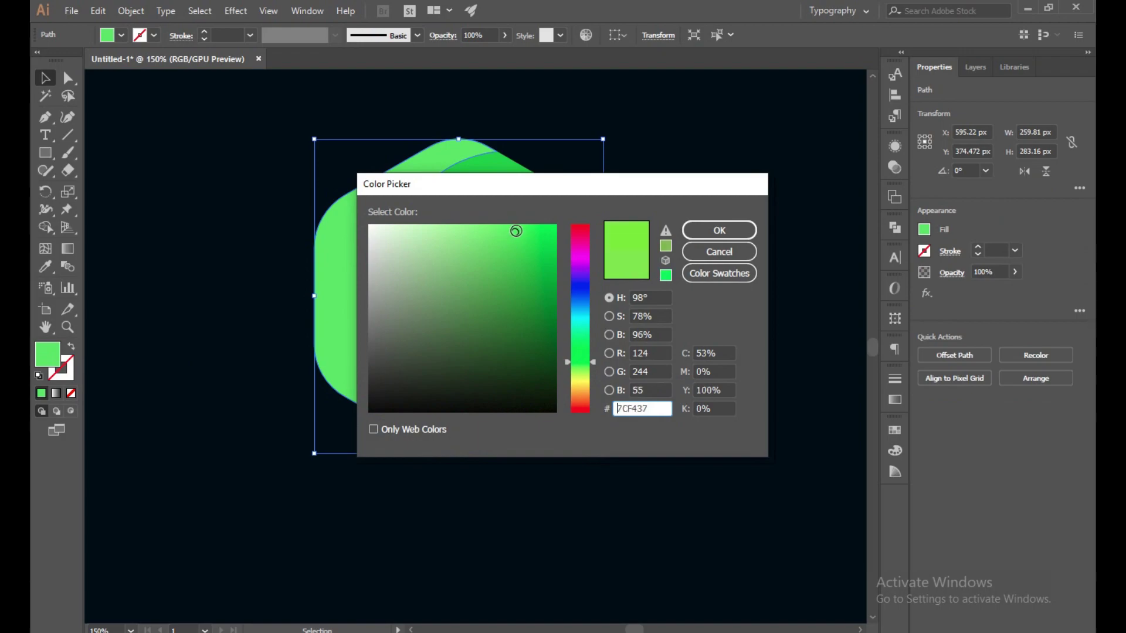
left_click(702, 224)
left_click(694, 269)
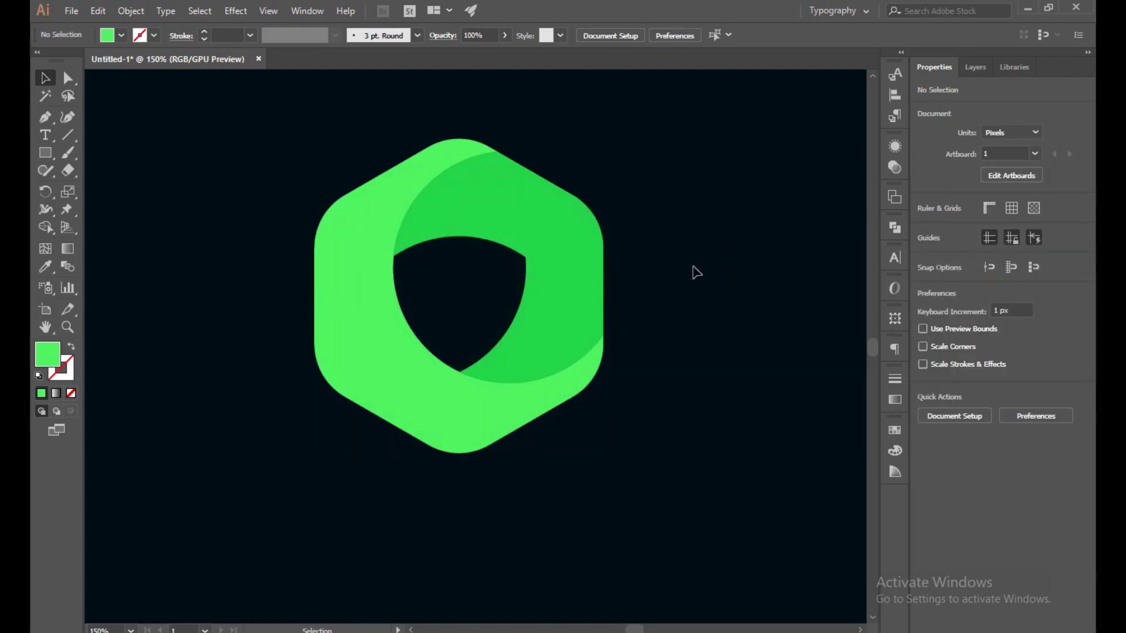
Step: Refine the hexagon's green to #41E533
left_click(349, 360)
double_click(47, 364)
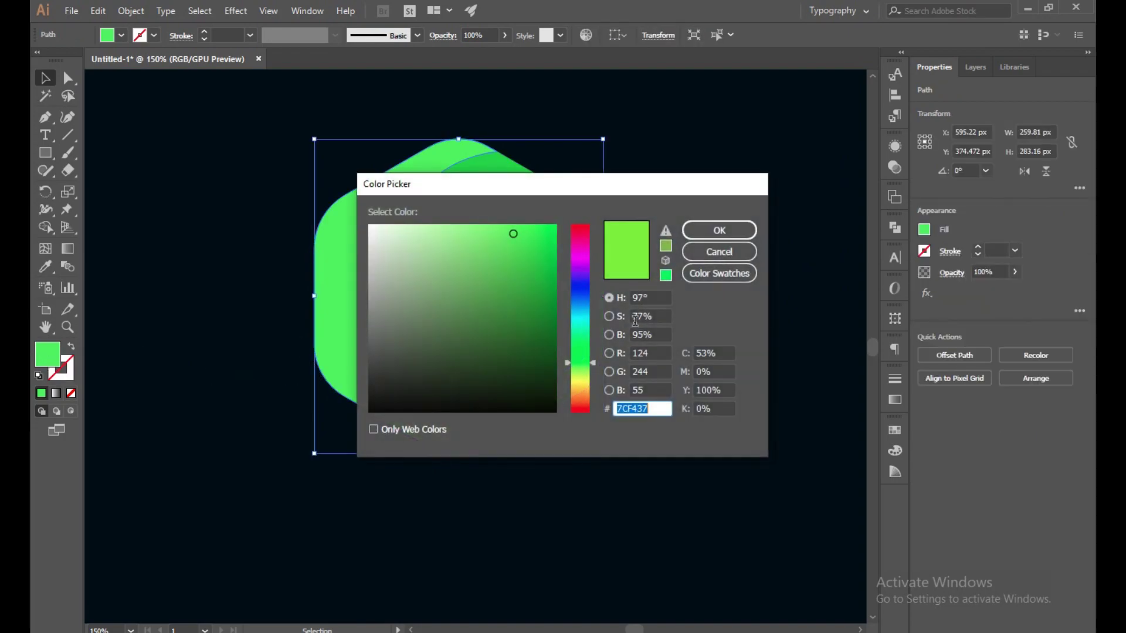
left_click_drag(515, 234, 547, 232)
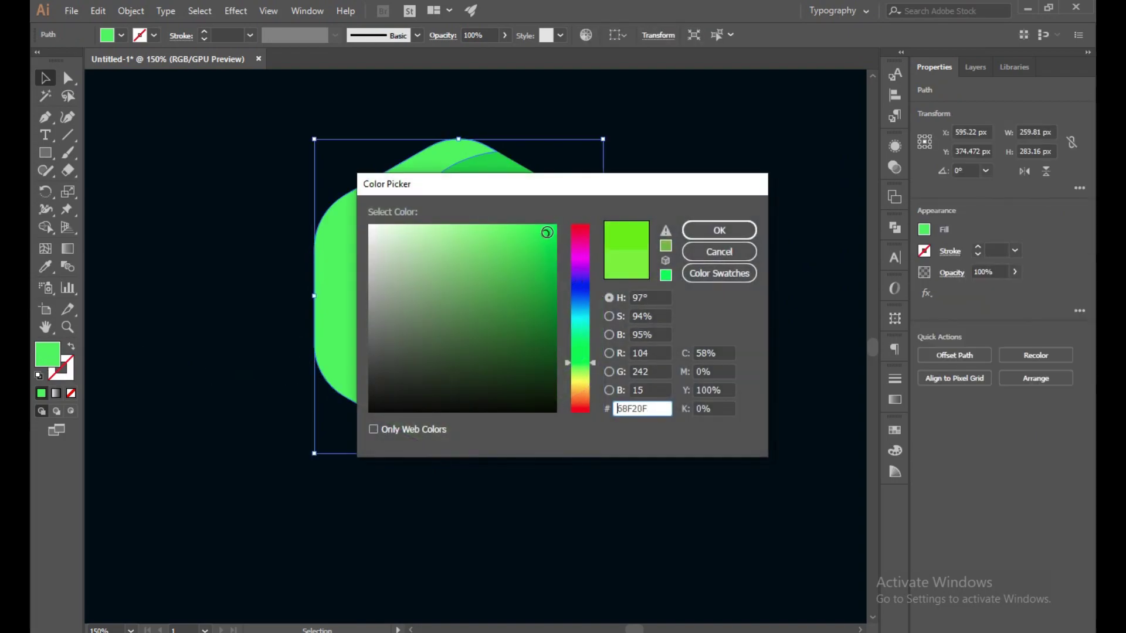
left_click_drag(586, 363, 584, 353)
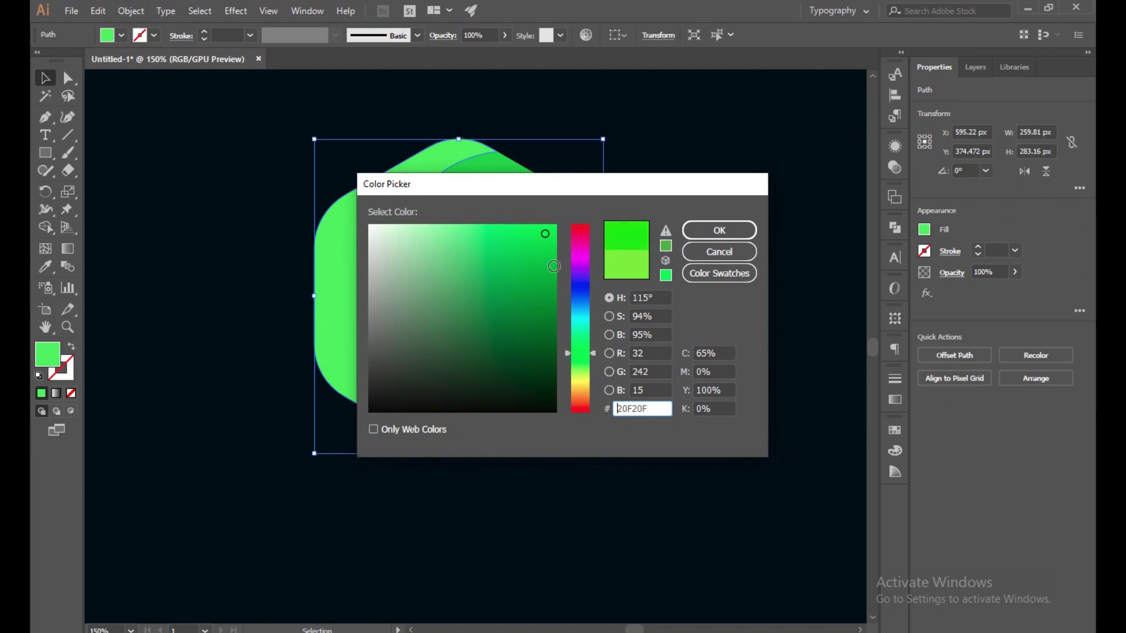
left_click_drag(532, 234, 515, 241)
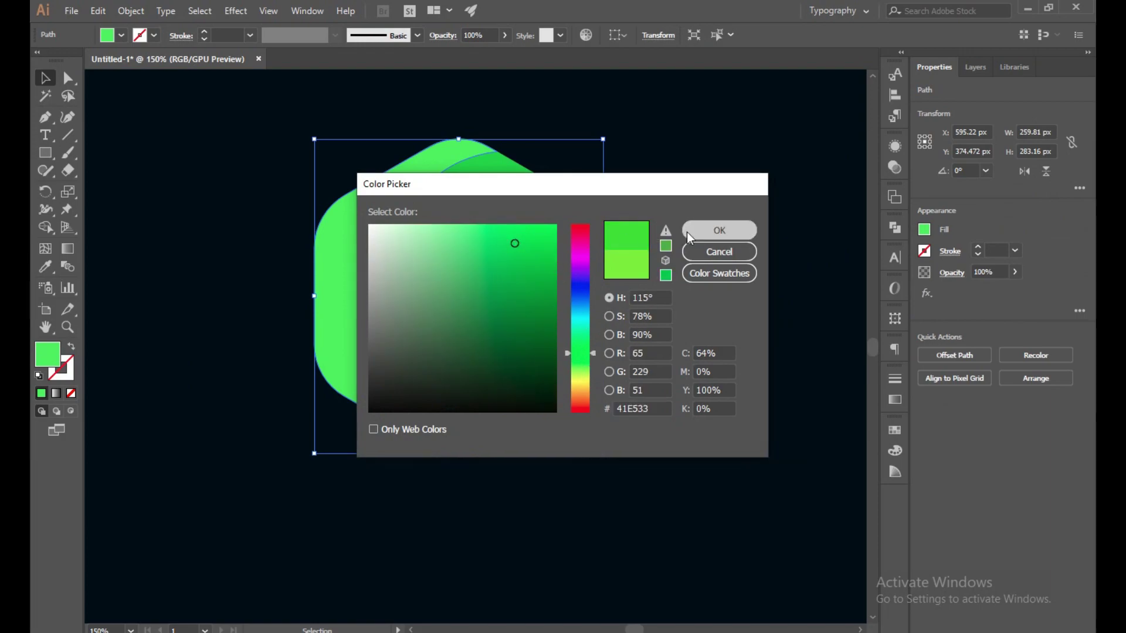
left_click(720, 230)
left_click(712, 174)
Step: Give the overlapping inner crescent a darker green fill, #41C920
left_click(563, 313)
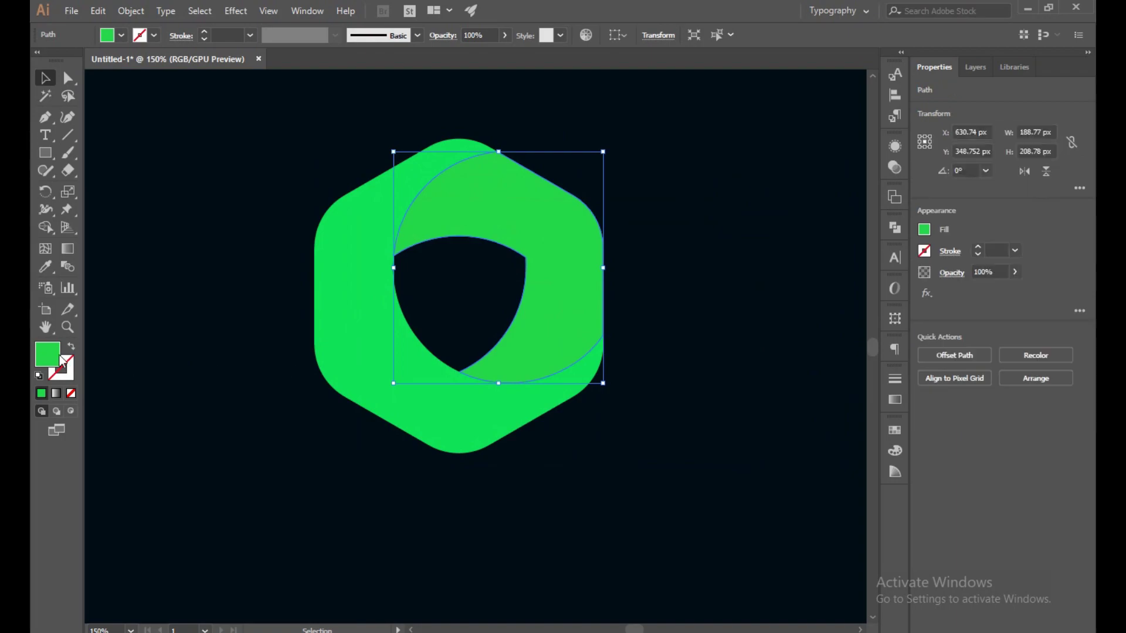
double_click(38, 356)
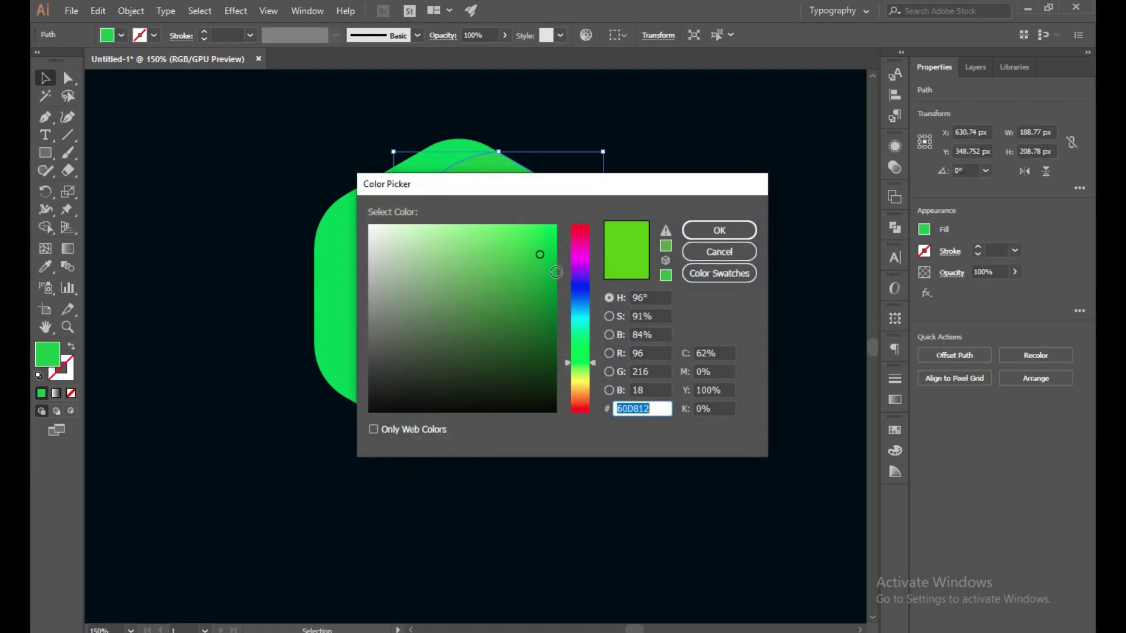
left_click_drag(585, 354, 586, 357)
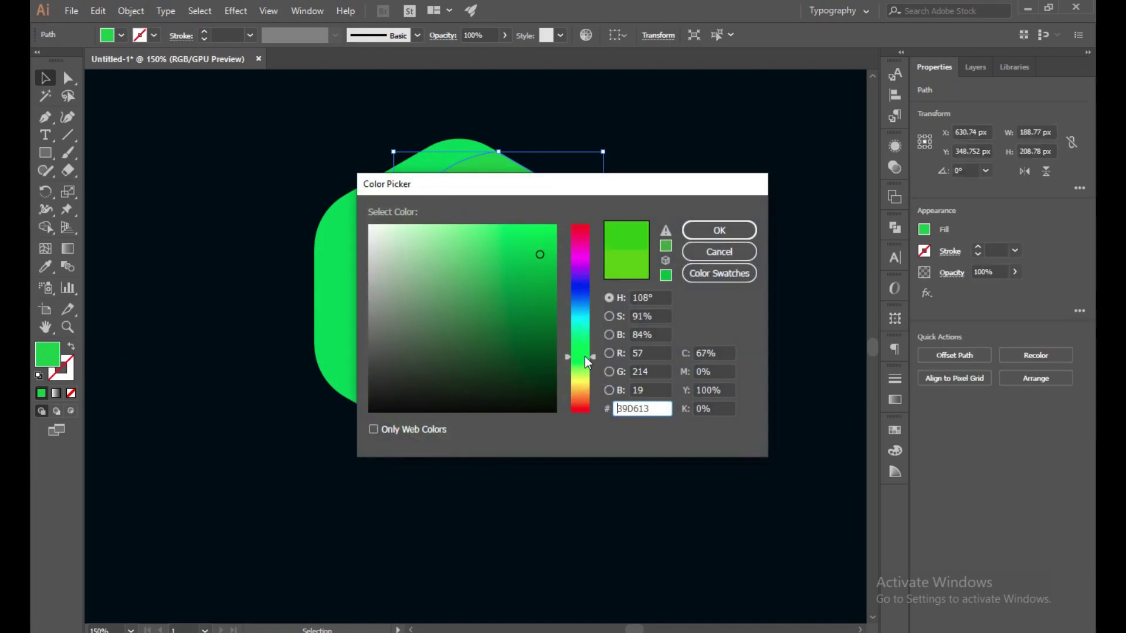
mouse_move(540, 251)
left_mouse_down()
mouse_move(547, 243)
mouse_move(526, 267)
left_mouse_up()
left_click(710, 233)
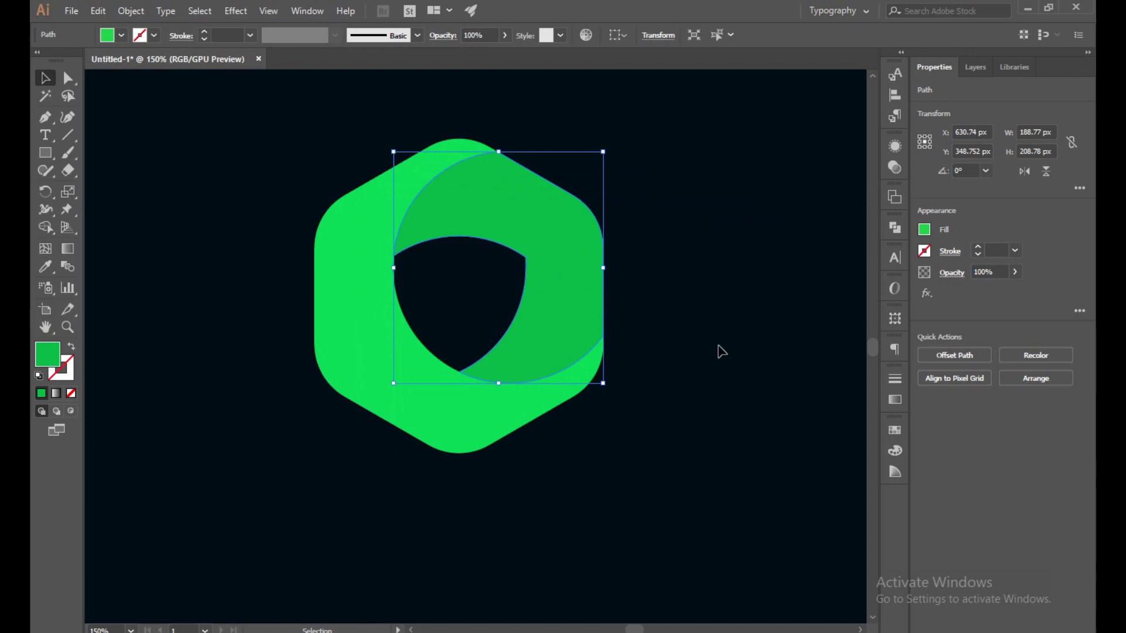
left_click(720, 351)
scroll(583, 465, "down", 2)
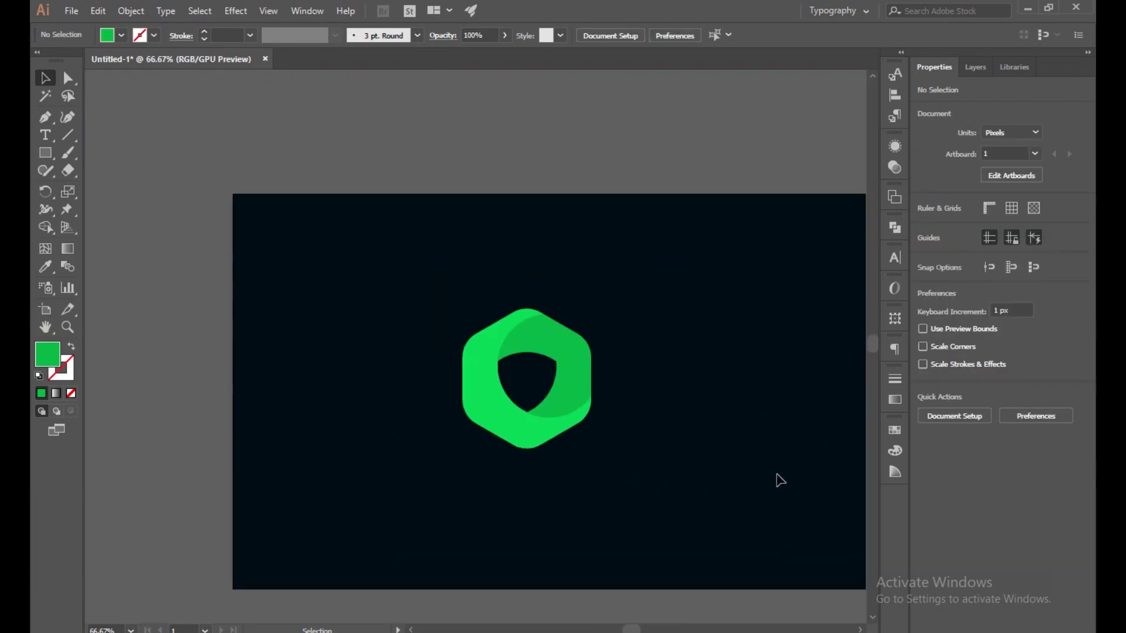
Step: Apply a linear gradient to the hexagon with green and bright green swatch stops
left_click(533, 428)
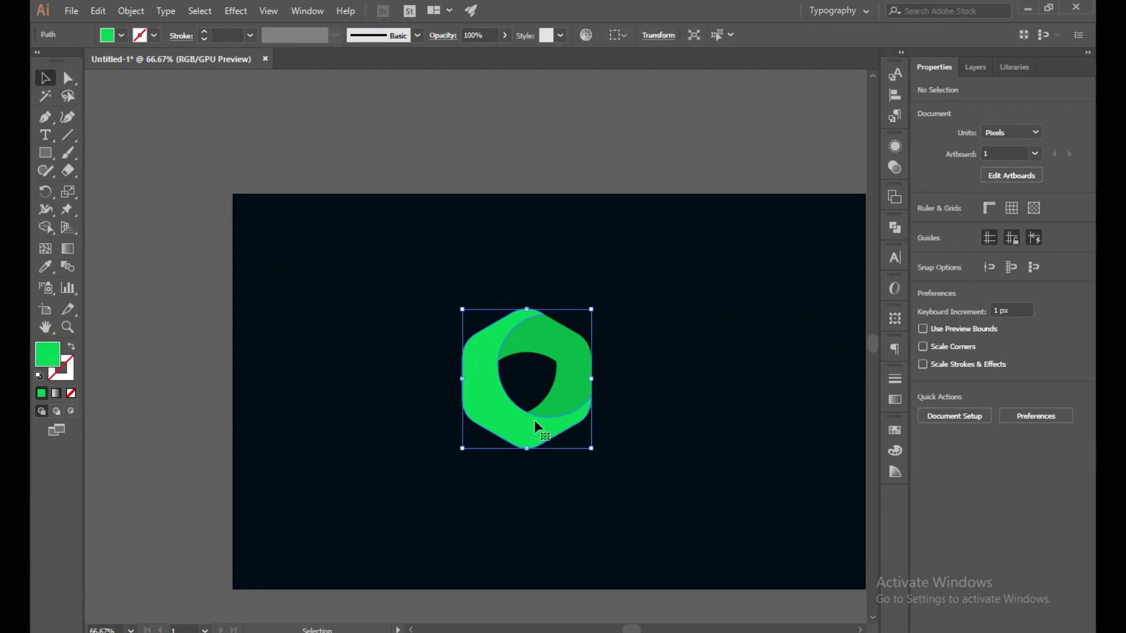
left_click(896, 400)
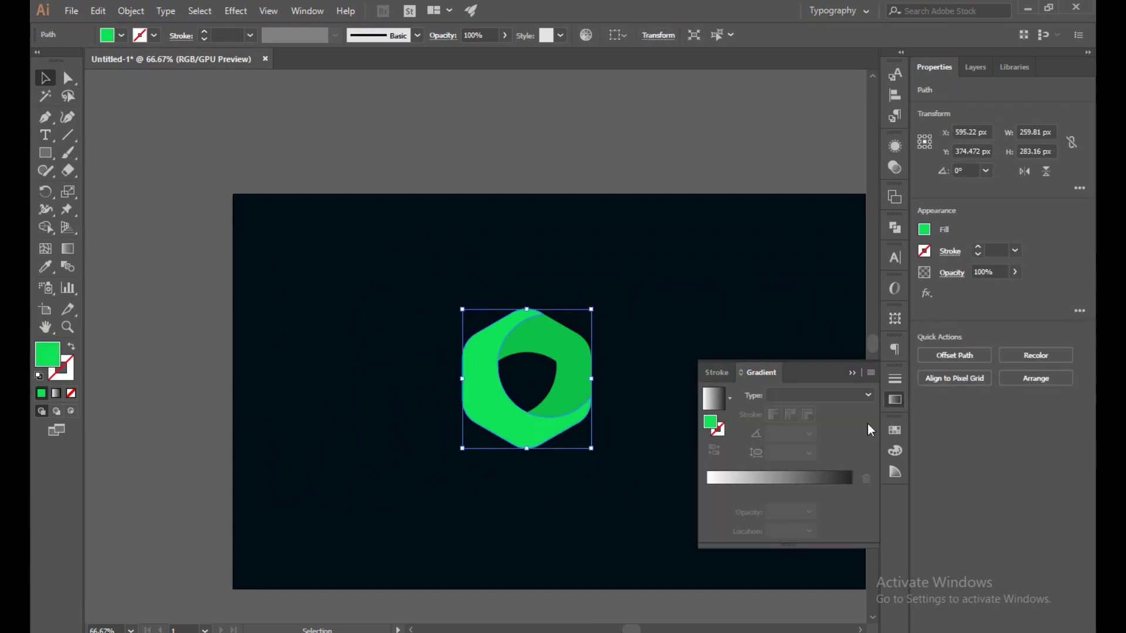
left_click(715, 402)
left_click(708, 493)
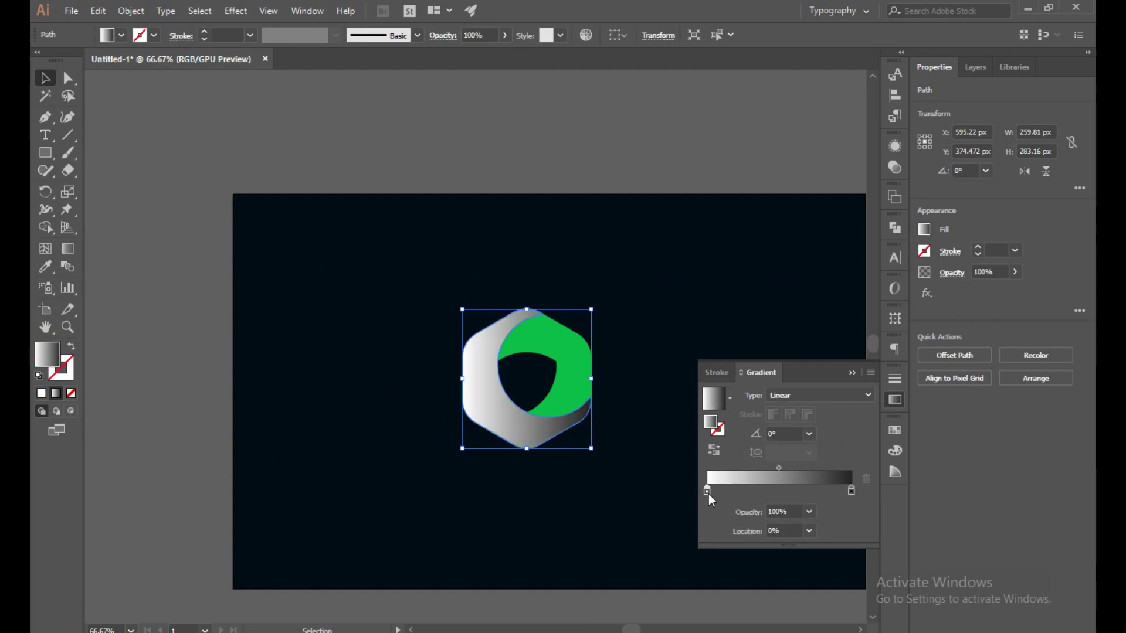
double_click(708, 492)
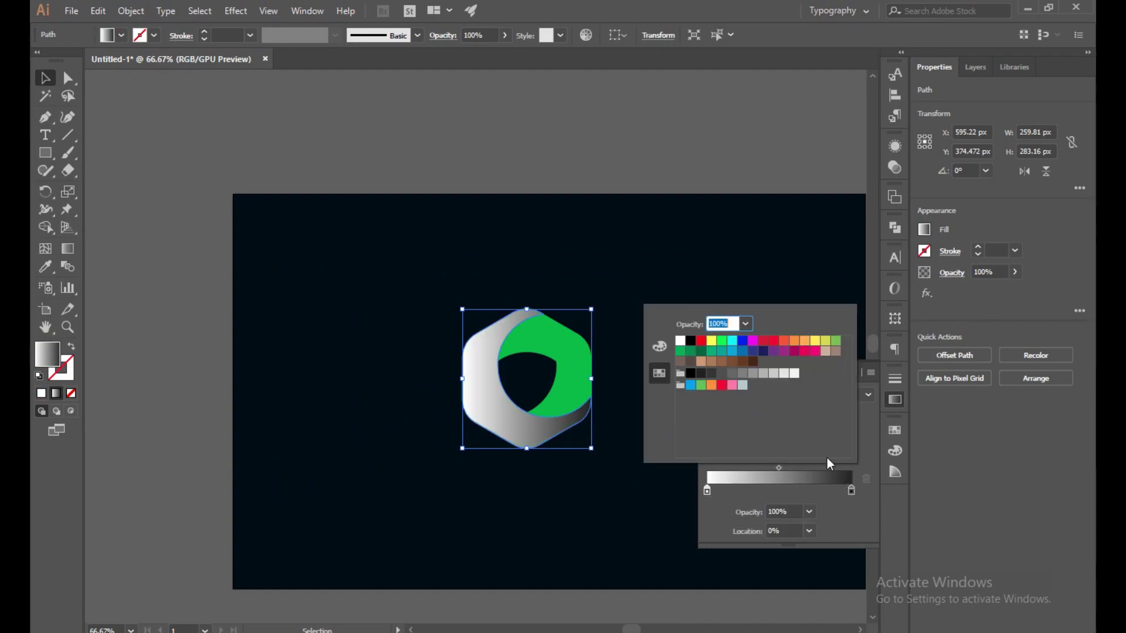
left_click(724, 341)
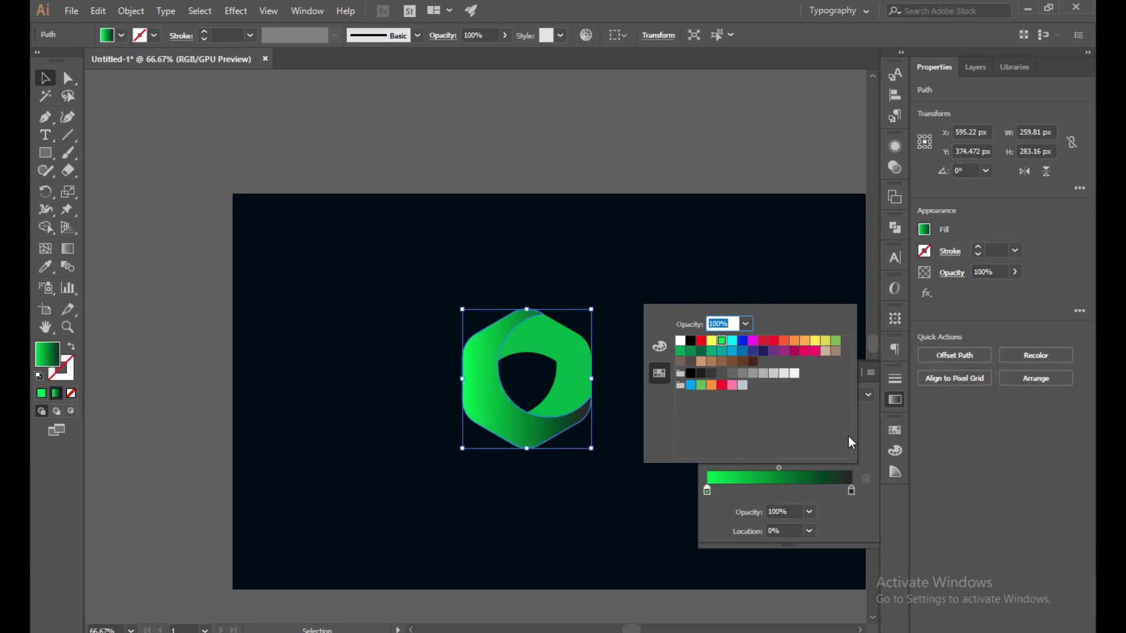
left_click(850, 494)
double_click(851, 492)
left_click(681, 352)
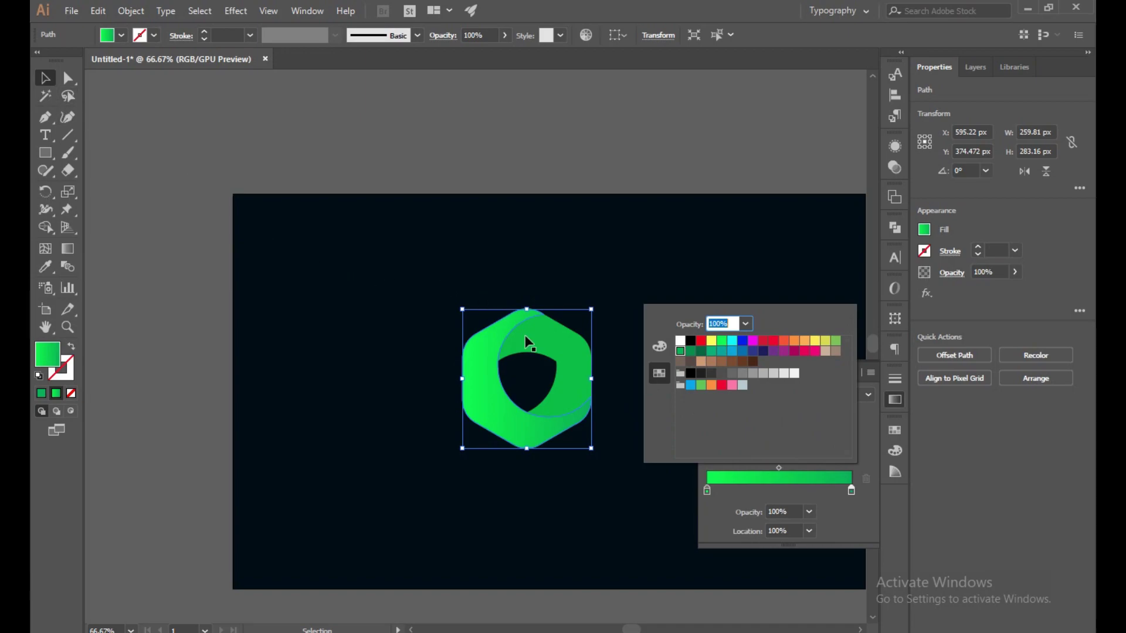
left_click(545, 351)
Step: Apply a linear gradient to the inner shape and scale the logo to about 310 × 338 px
left_click(561, 358)
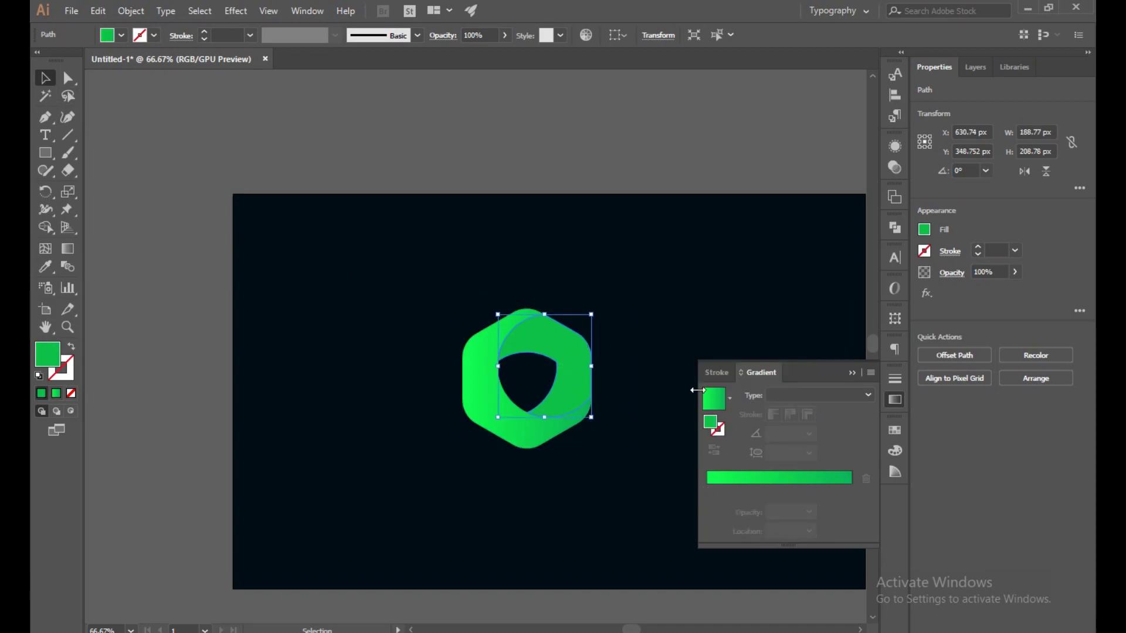
left_click(718, 402)
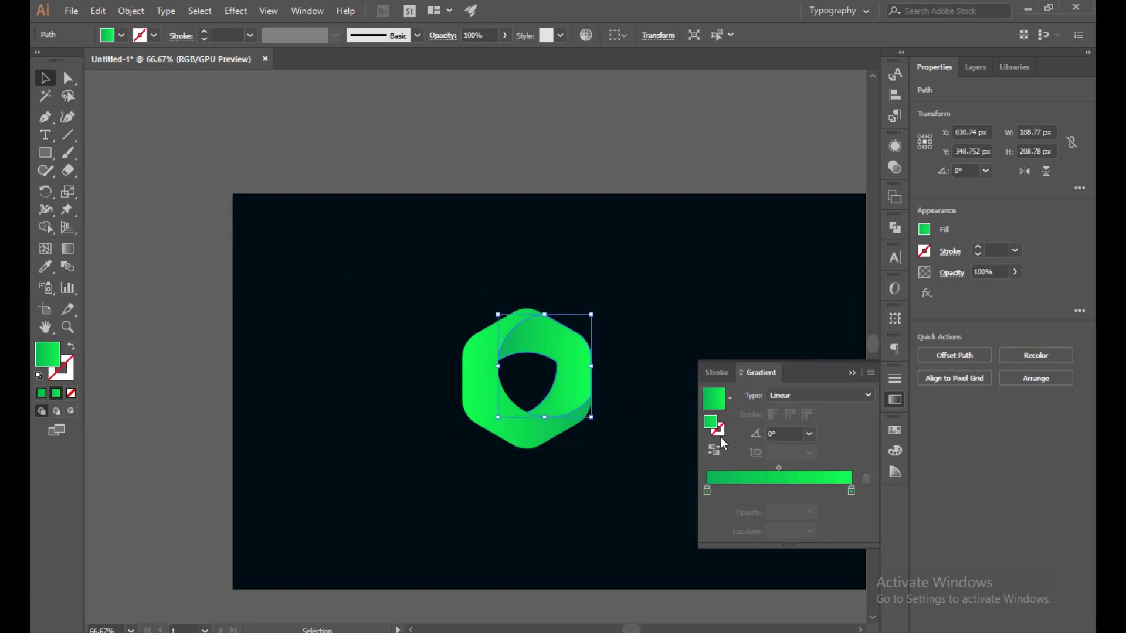
left_click(726, 303)
left_click(854, 373)
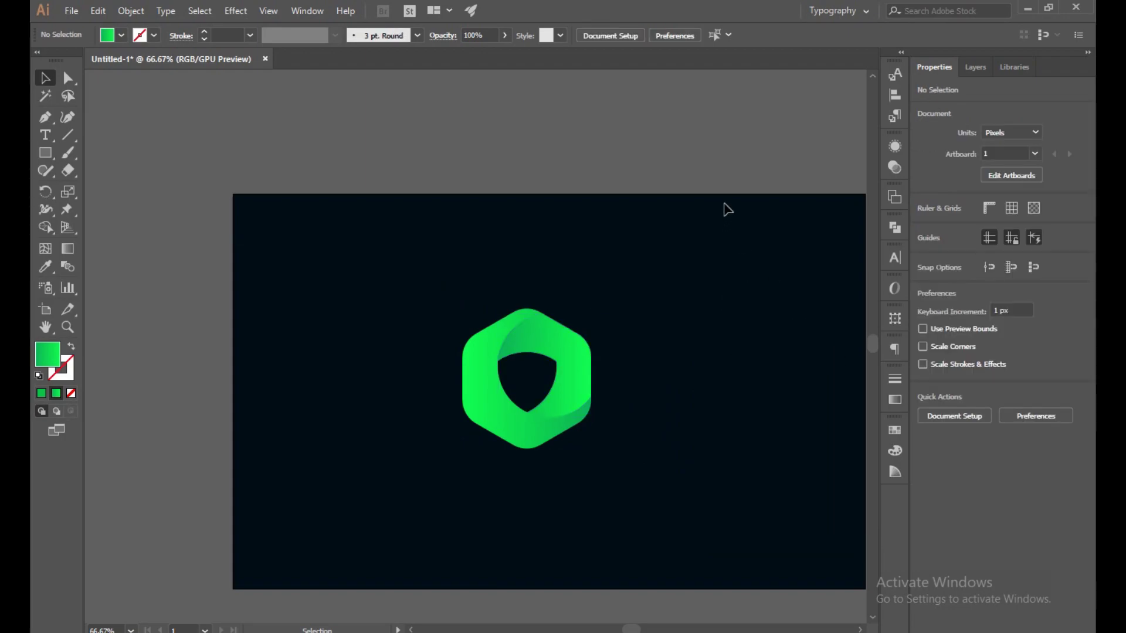
left_click_drag(418, 292, 555, 443)
left_click(852, 382)
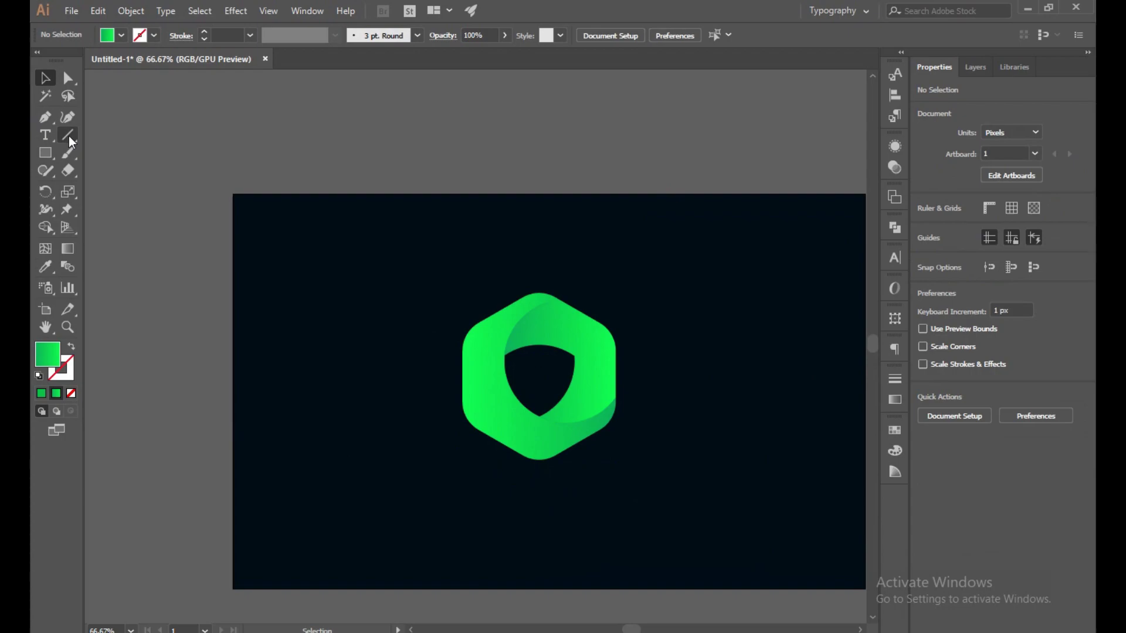
Step: Unlock all objects and change the background fill from navy to a very dark green
left_click(121, 7)
left_click(147, 116)
left_click(394, 162)
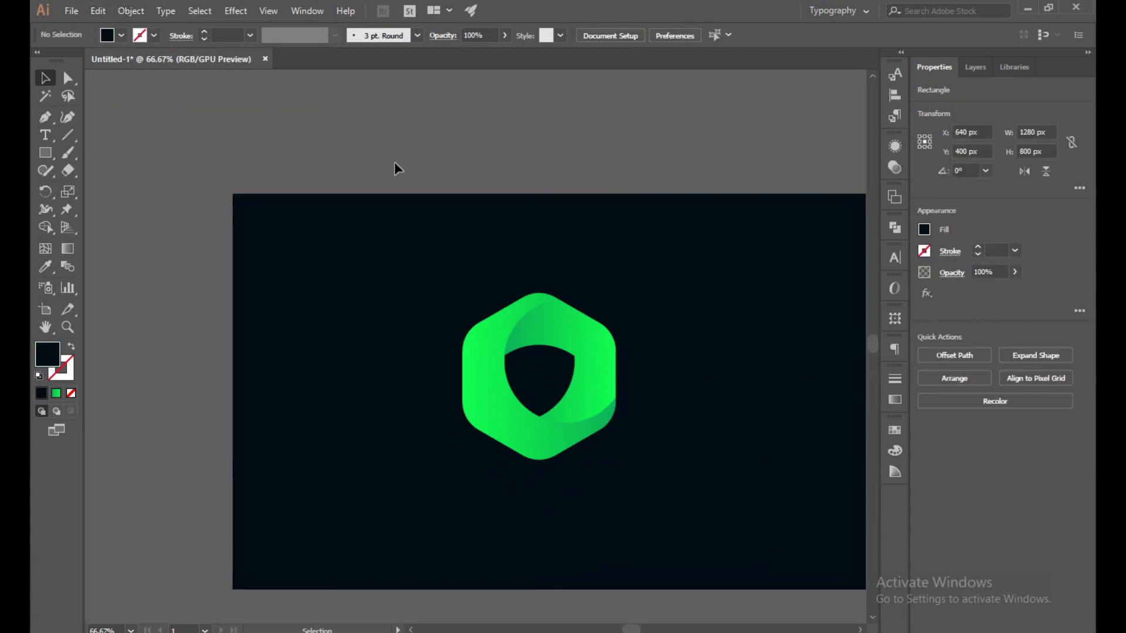
left_click(327, 334)
double_click(49, 367)
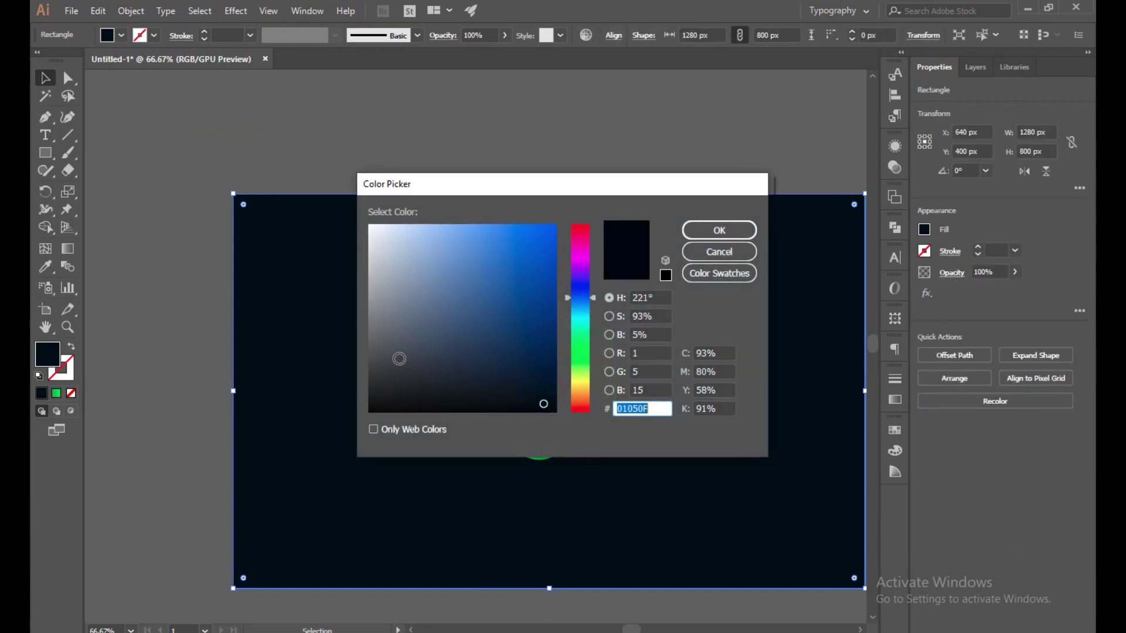
mouse_move(582, 345)
left_mouse_down()
mouse_move(590, 302)
mouse_move(589, 372)
mouse_move(598, 363)
left_mouse_up()
left_click_drag(544, 404, 546, 385)
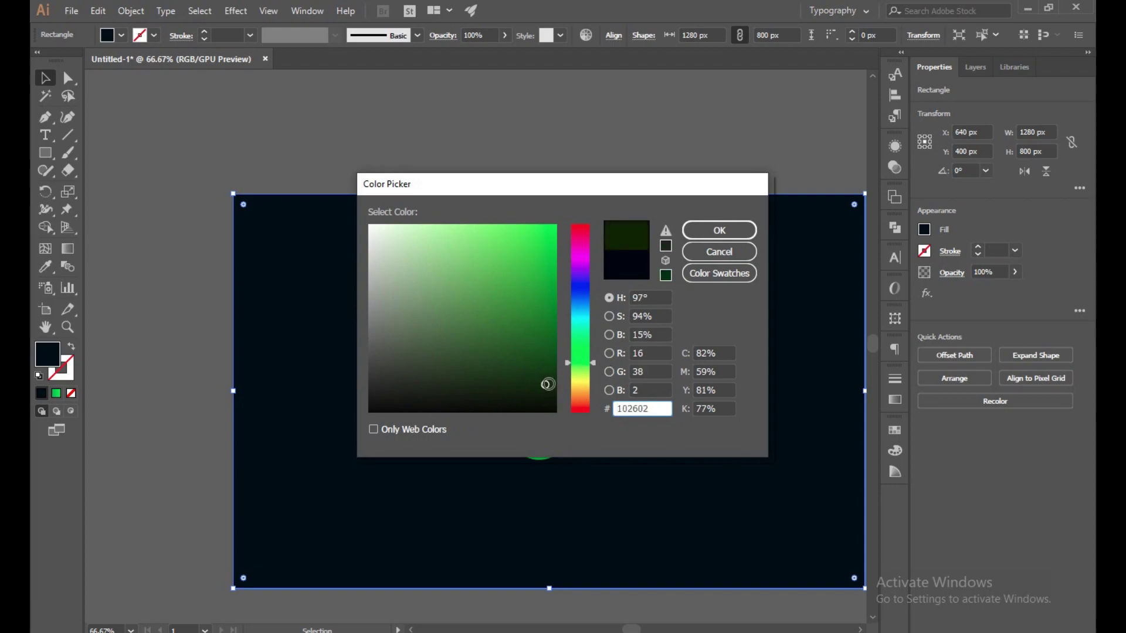
left_click(725, 231)
left_click(634, 110)
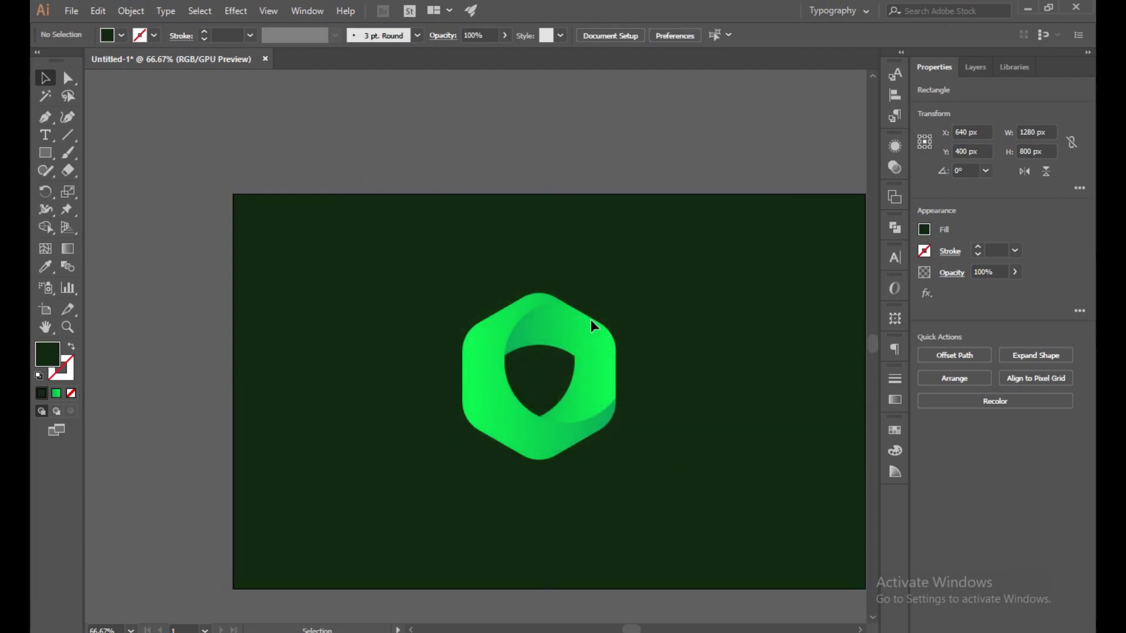
left_click(434, 482)
Step: Adjust the dark green fill, darkening it, lightening it slightly, then making it more saturated
double_click(47, 354)
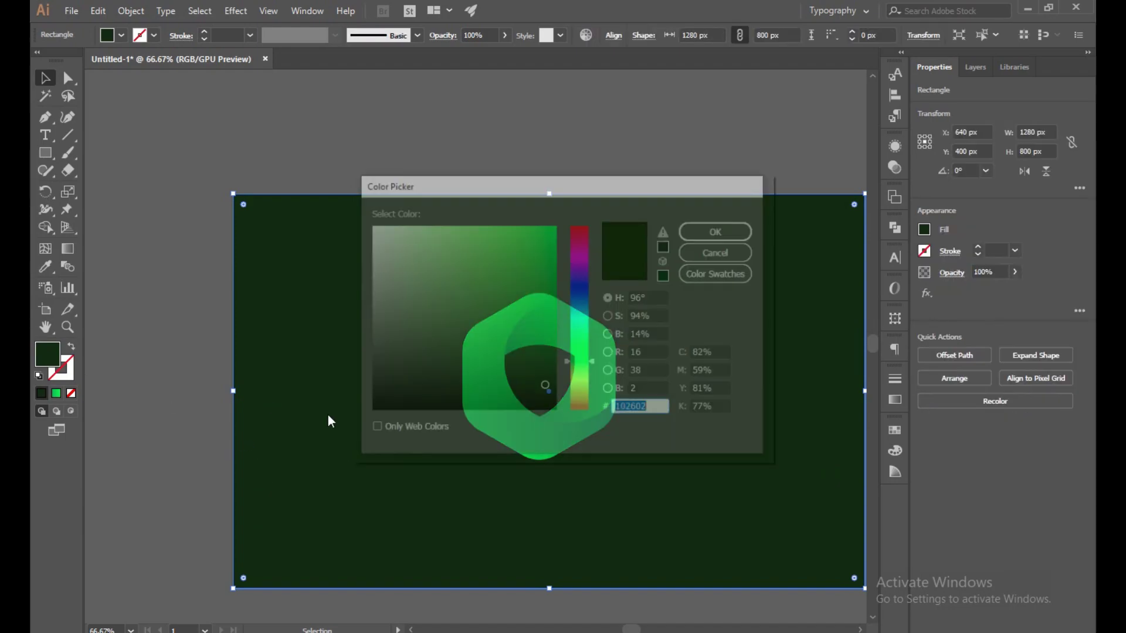
left_click_drag(543, 385, 533, 398)
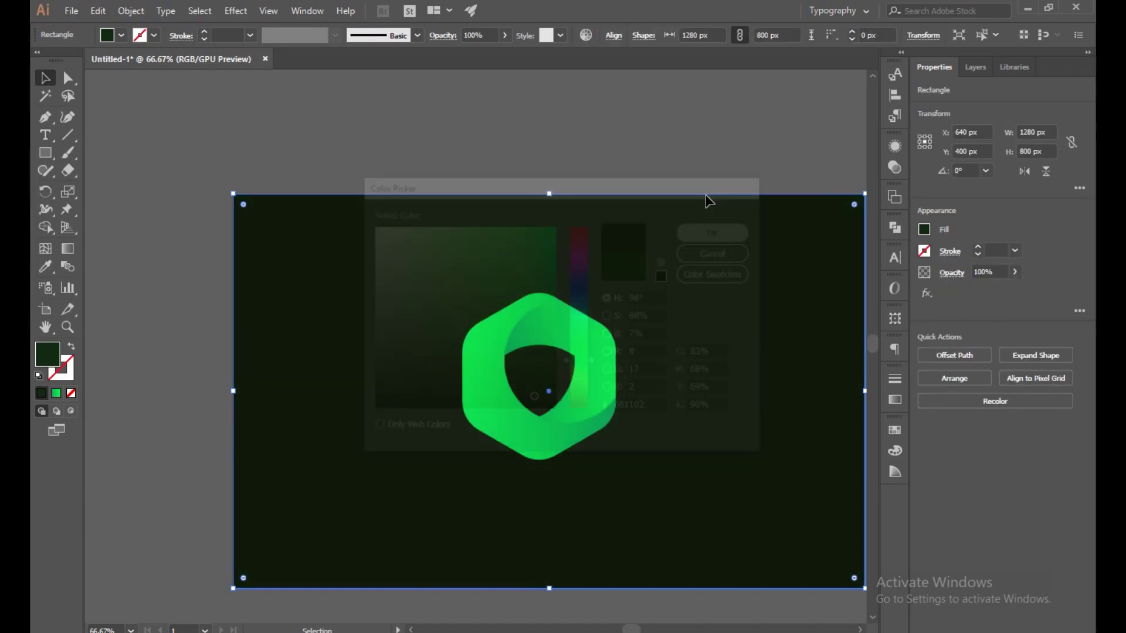
left_click(666, 122)
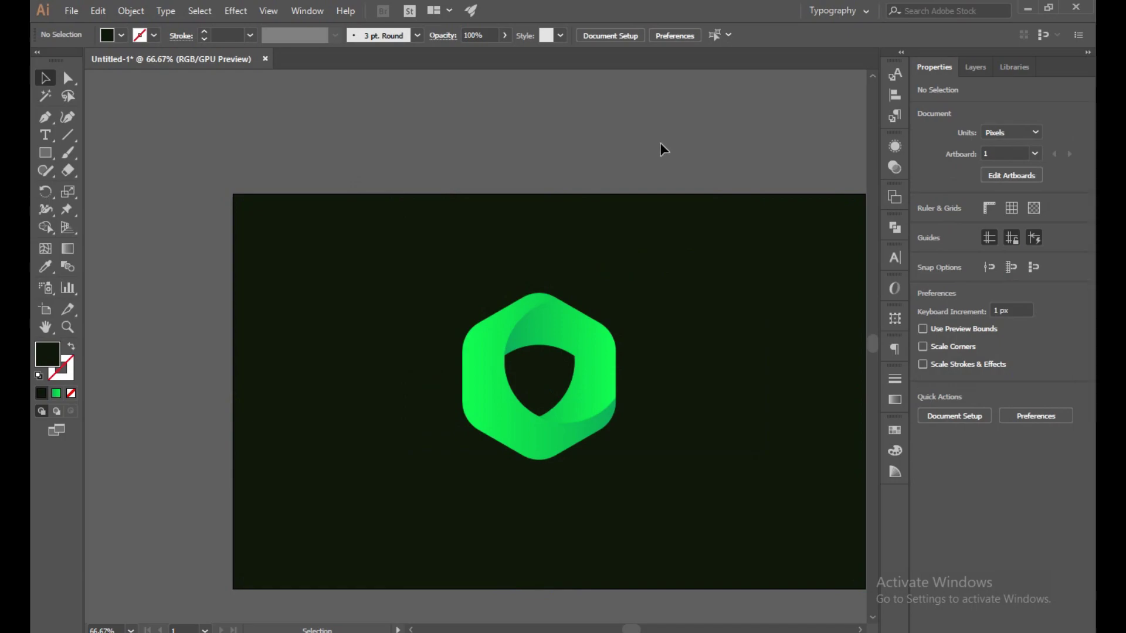
left_click(51, 349)
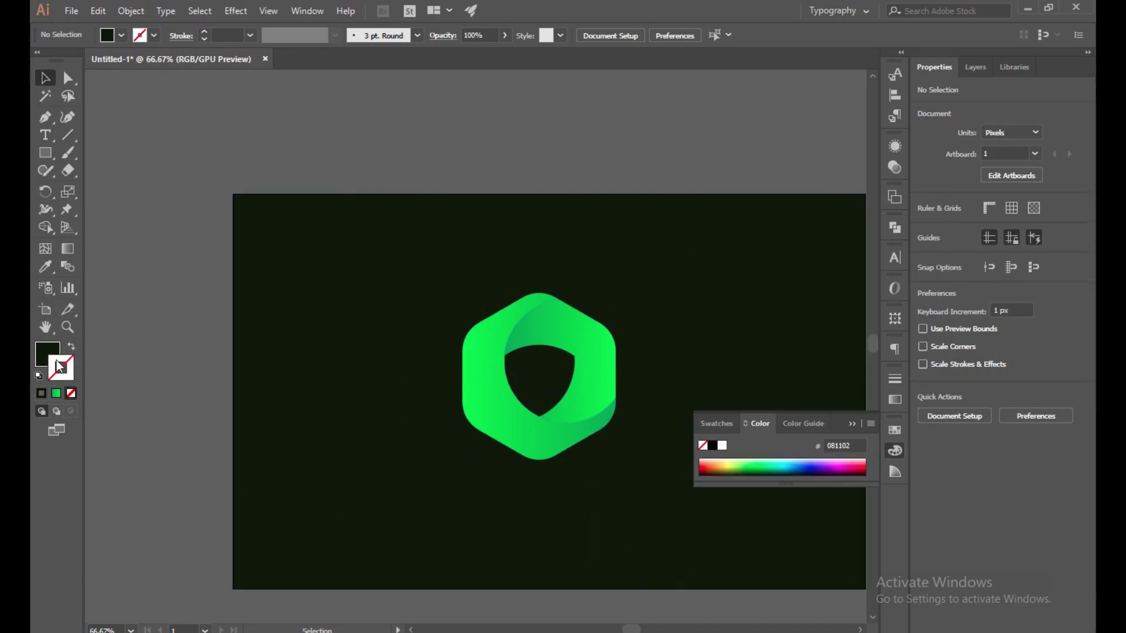
double_click(52, 350)
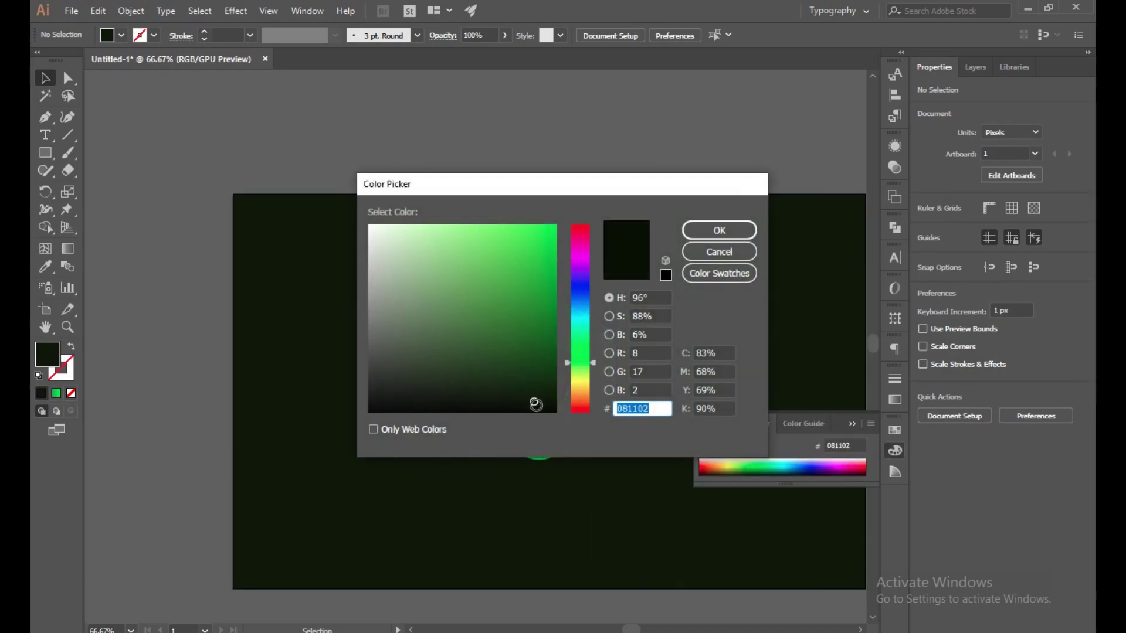
mouse_move(533, 403)
left_mouse_down()
mouse_move(546, 377)
mouse_move(515, 387)
left_mouse_up()
left_click(719, 232)
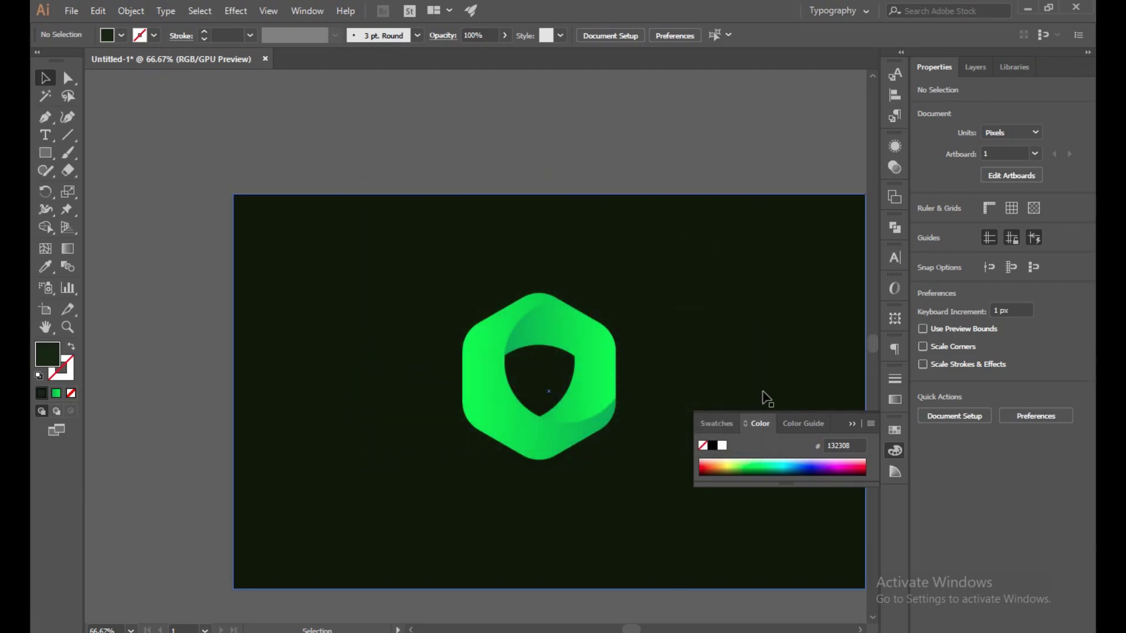
left_click(853, 423)
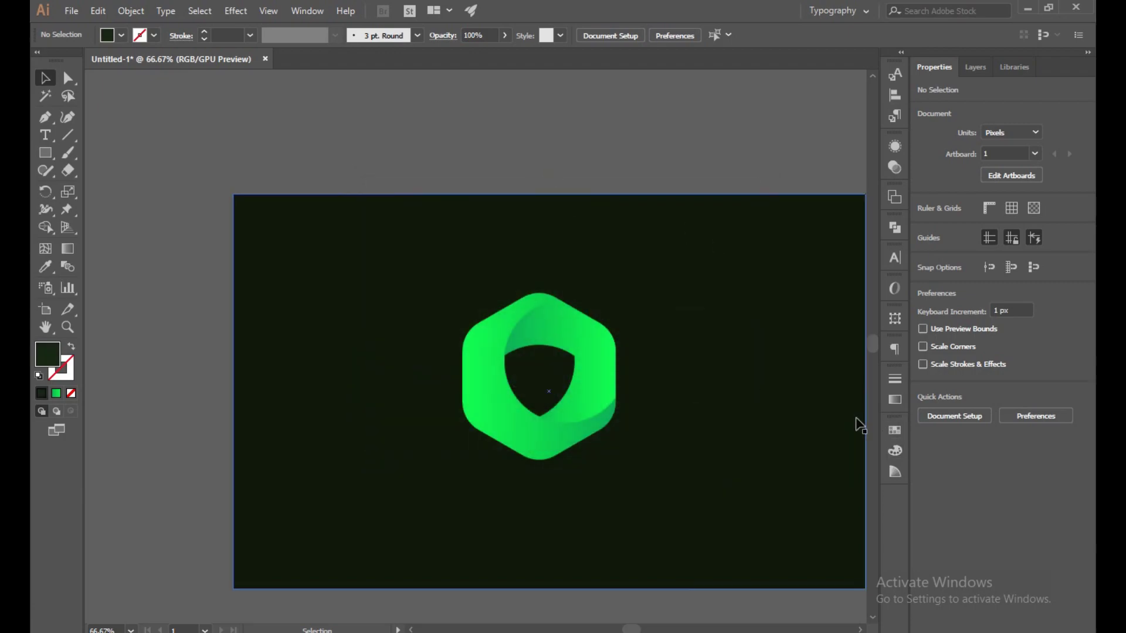
double_click(48, 358)
left_click_drag(515, 389, 554, 374)
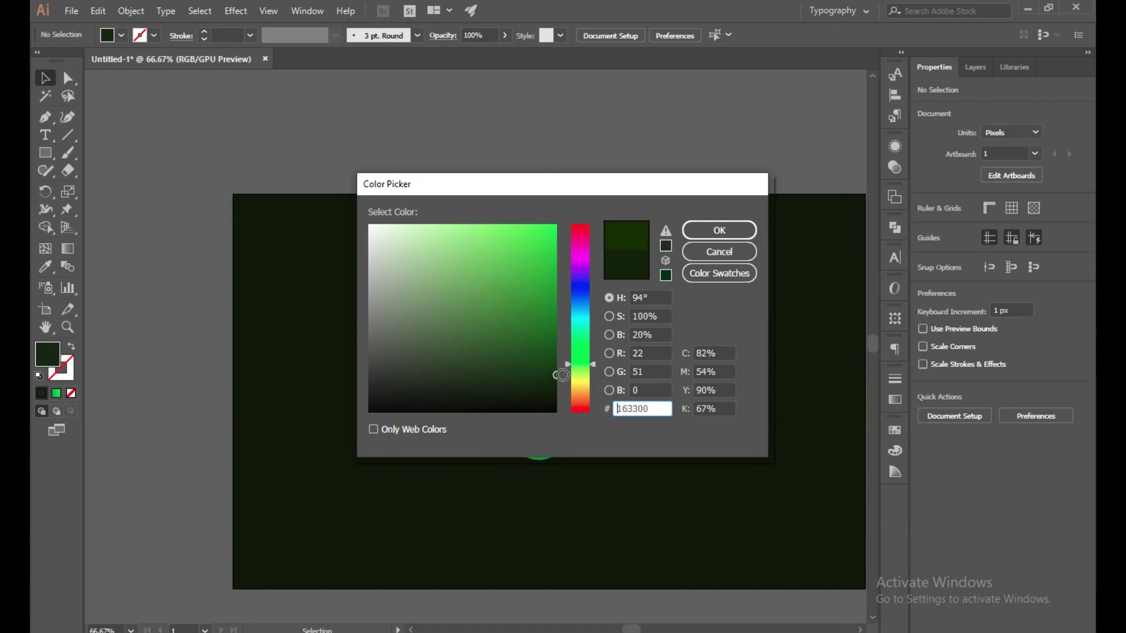
left_click(740, 230)
Step: Reselect the background and fine-tune its dark green toward #122804
left_click(451, 234)
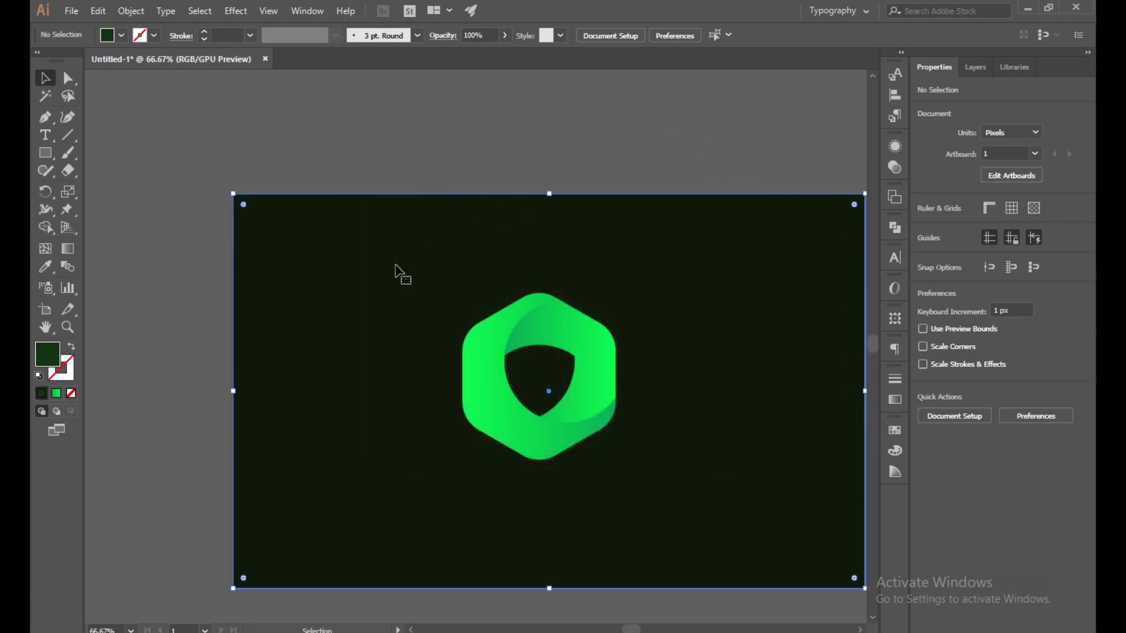
double_click(45, 362)
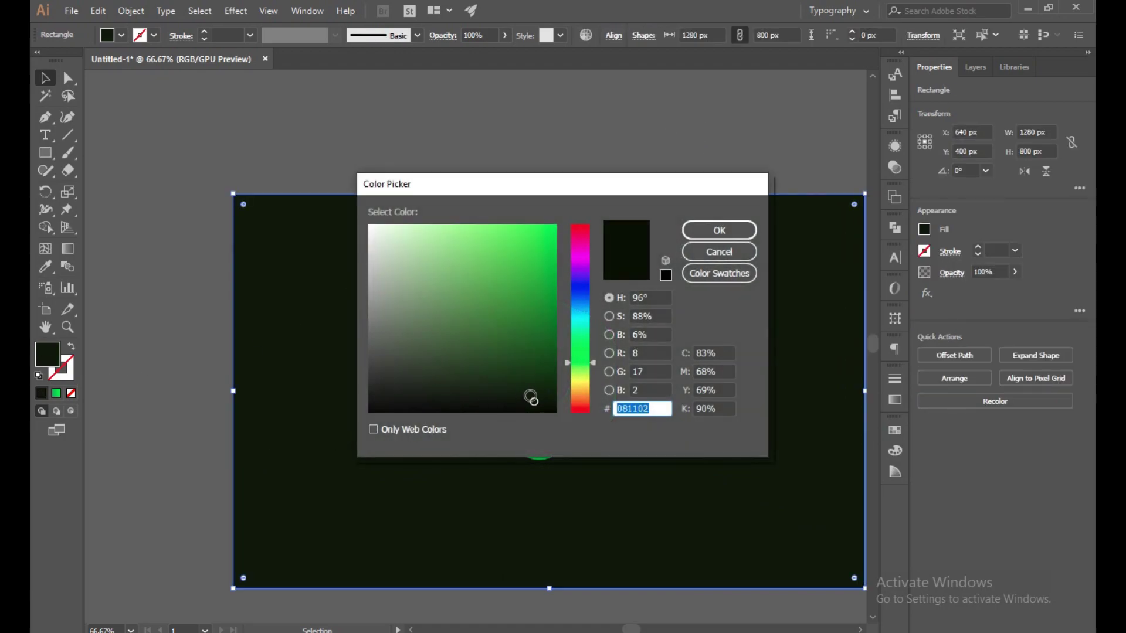
left_click_drag(530, 395, 538, 383)
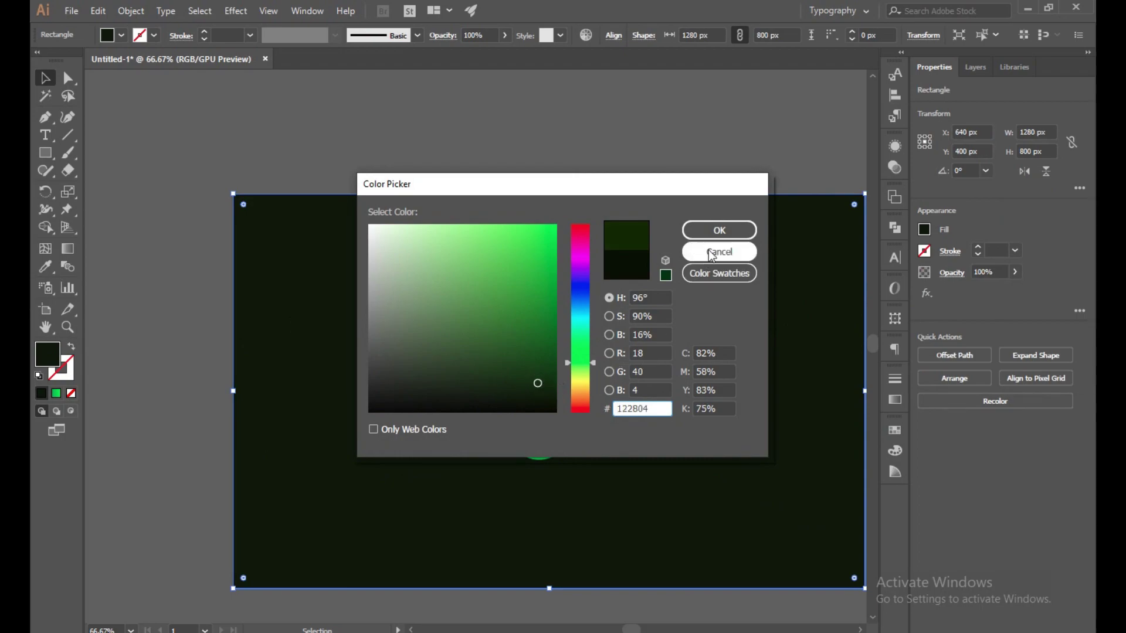
left_click(716, 234)
left_click(596, 119)
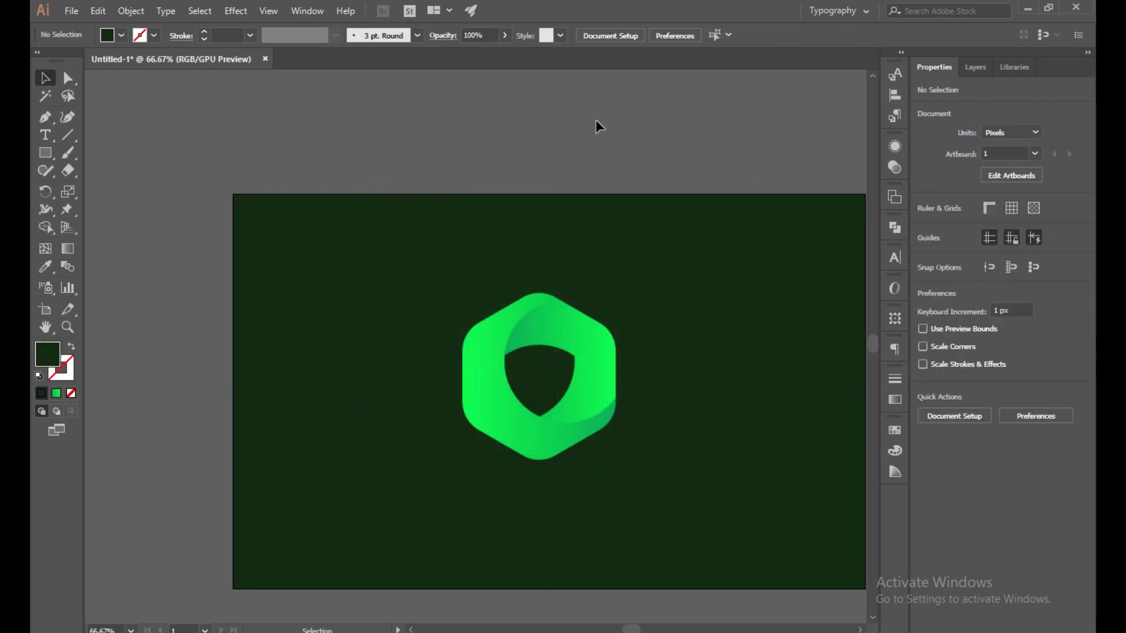
left_click_drag(682, 277, 588, 269)
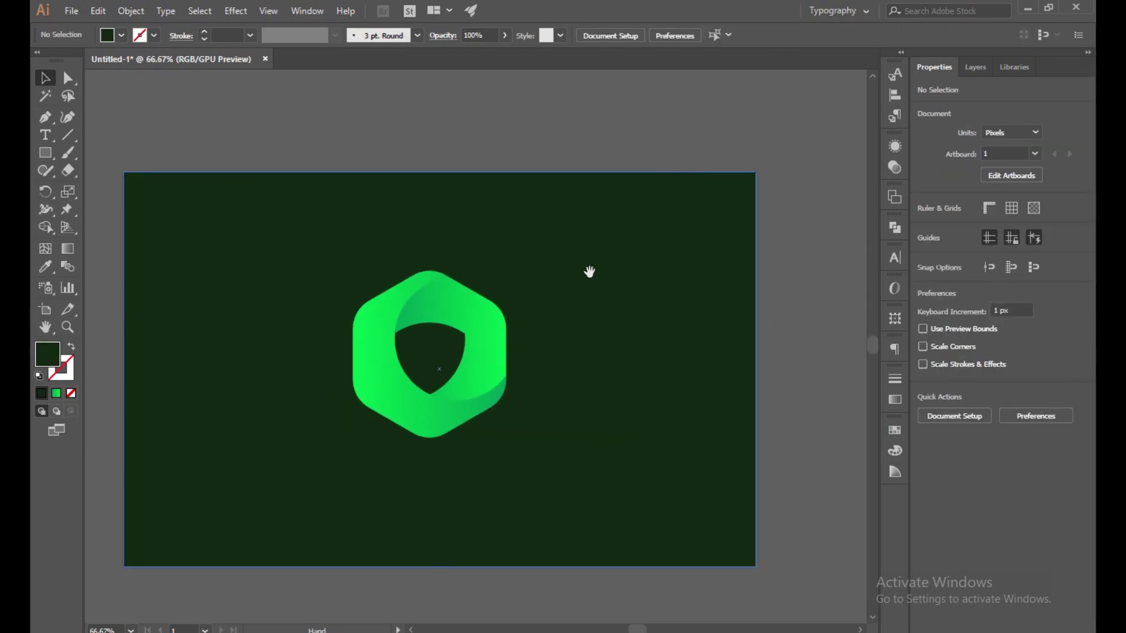
left_click(362, 515)
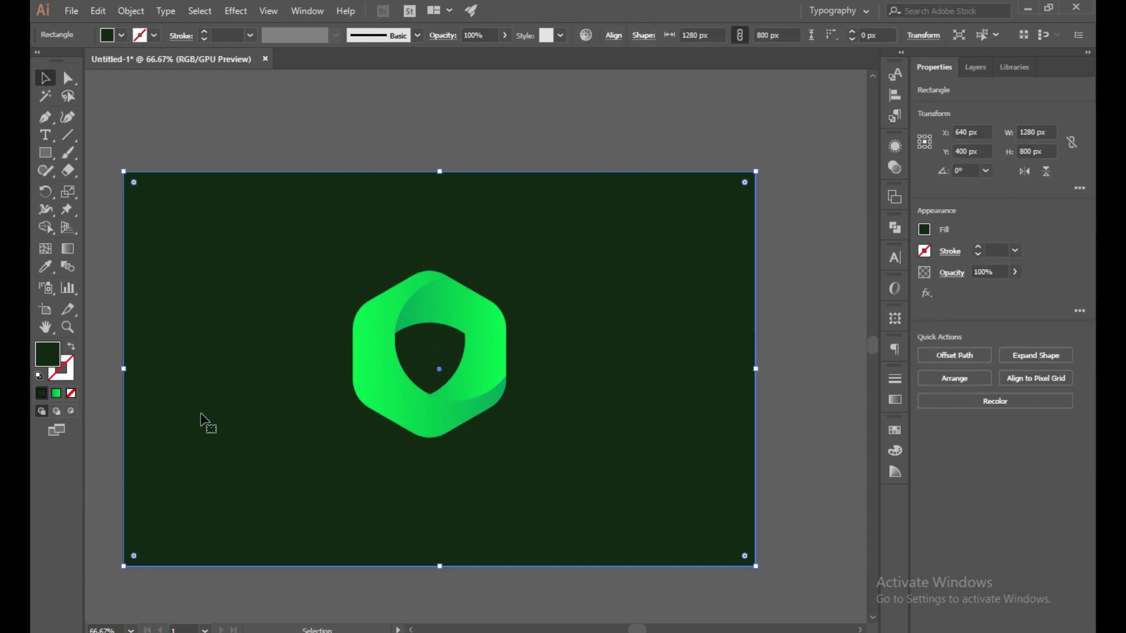
double_click(69, 359)
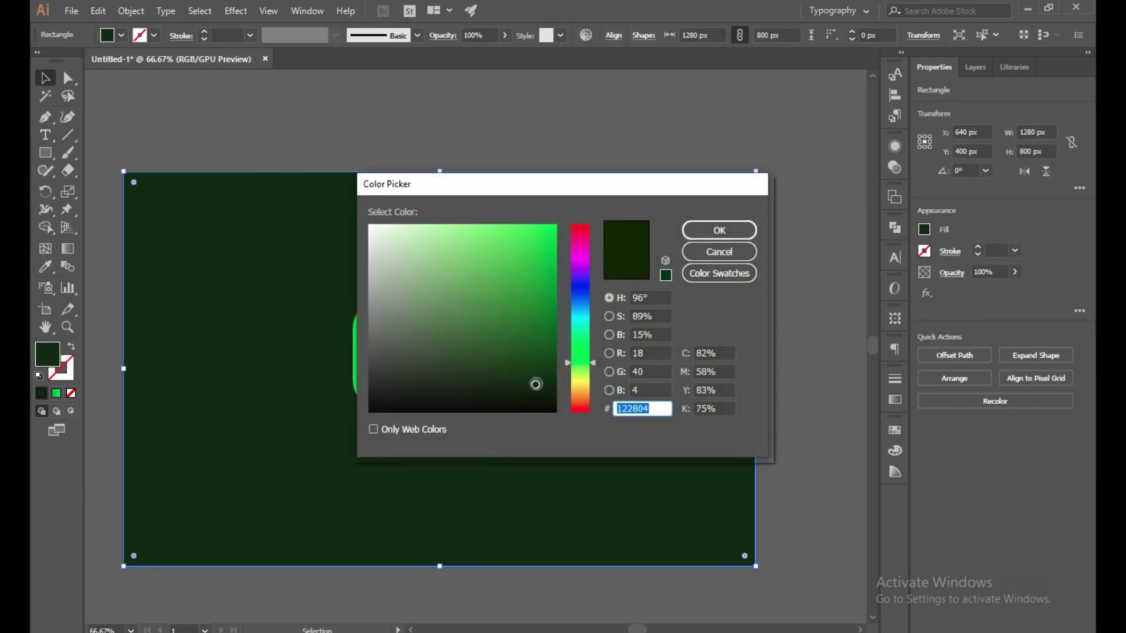
Step: Keep the #122804 dark green fill and deselect the background
left_click(703, 231)
left_click(641, 98)
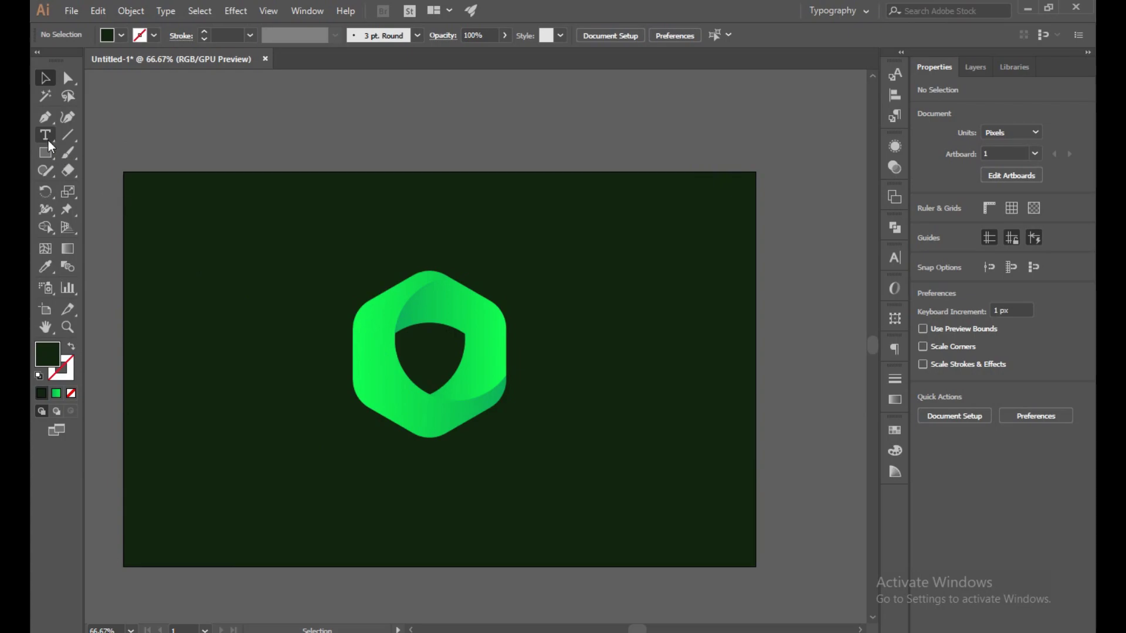
Step: Lock the dark green background rectangle
left_click(48, 140)
key("v")
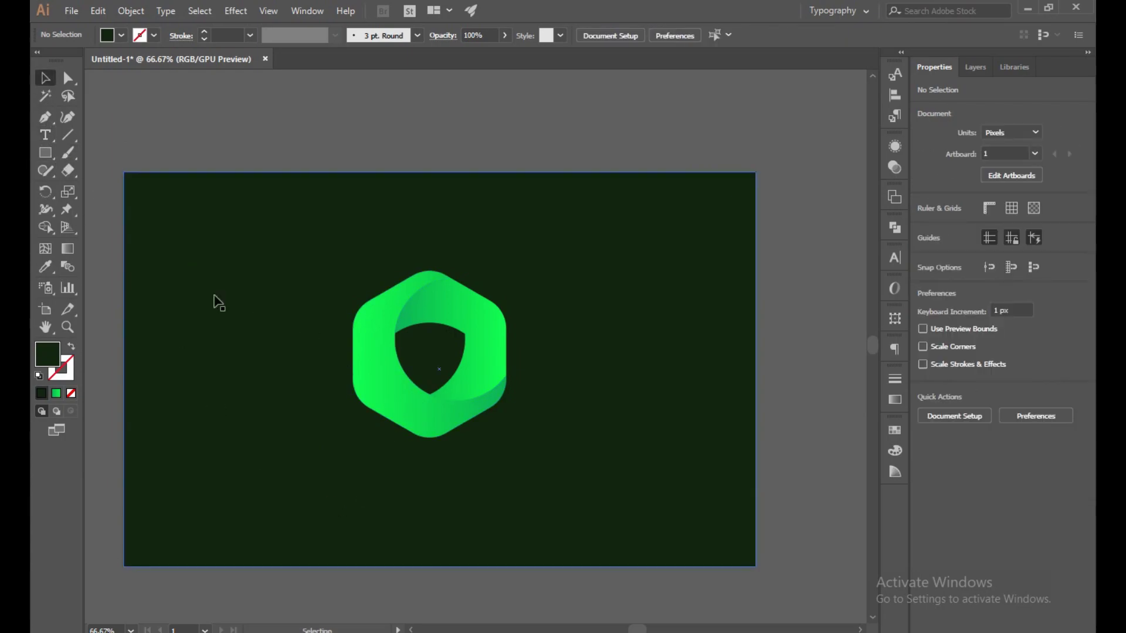
left_click(370, 352)
left_click(206, 276)
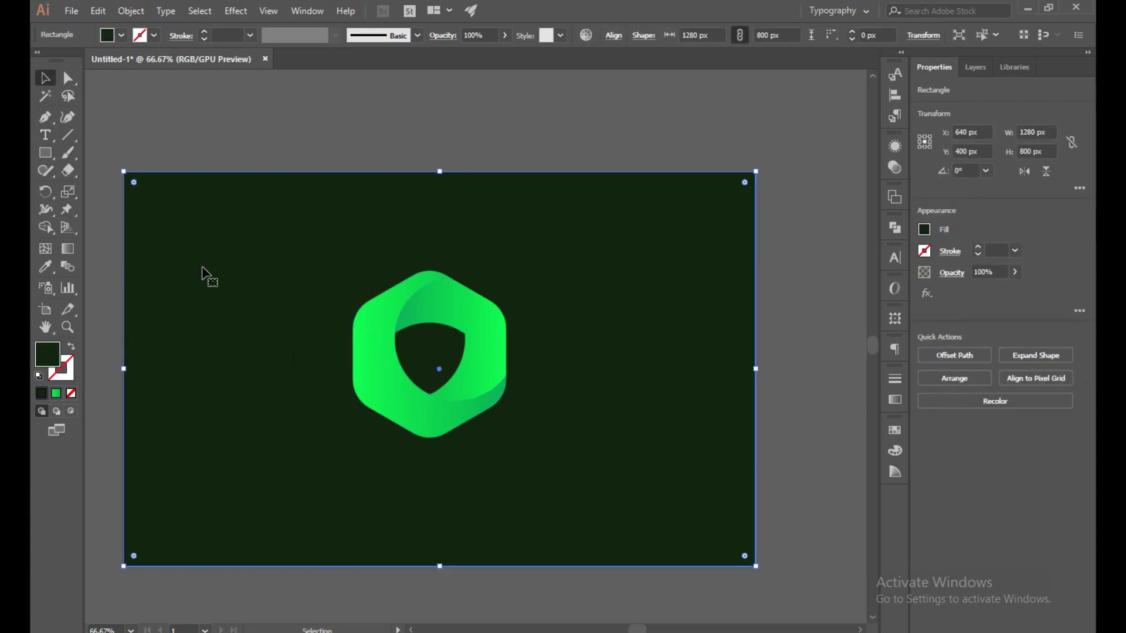
left_click(131, 10)
mouse_move(160, 101)
left_click(390, 100)
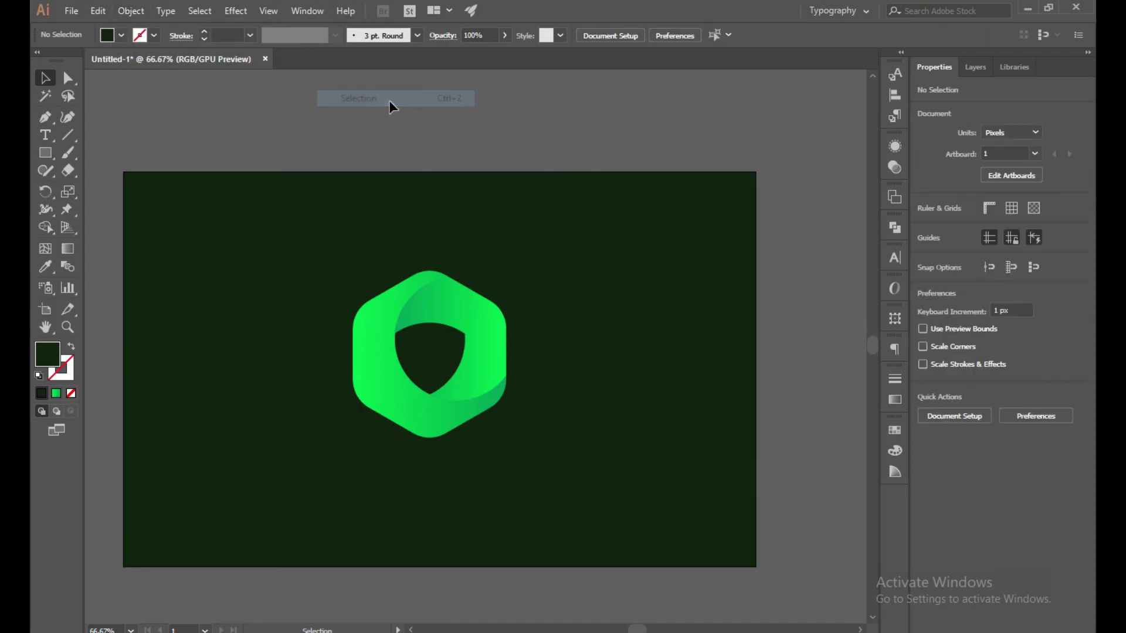
Step: Group the logo's paths with Ctrl+G and move the group about 96 px up
left_click(428, 402)
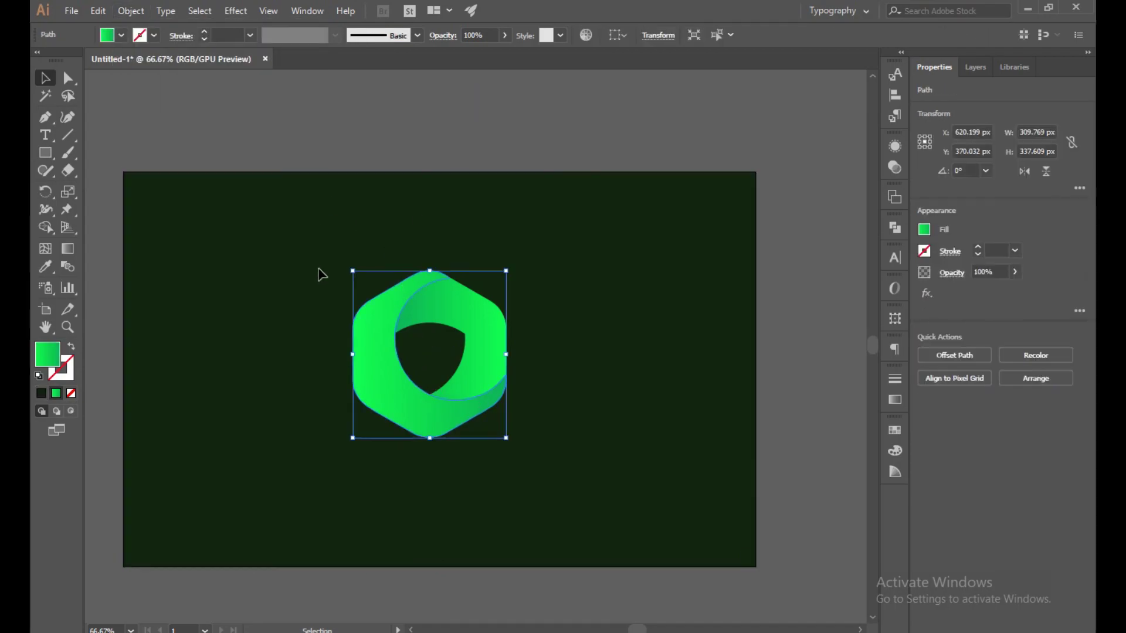
left_click_drag(301, 264, 566, 516)
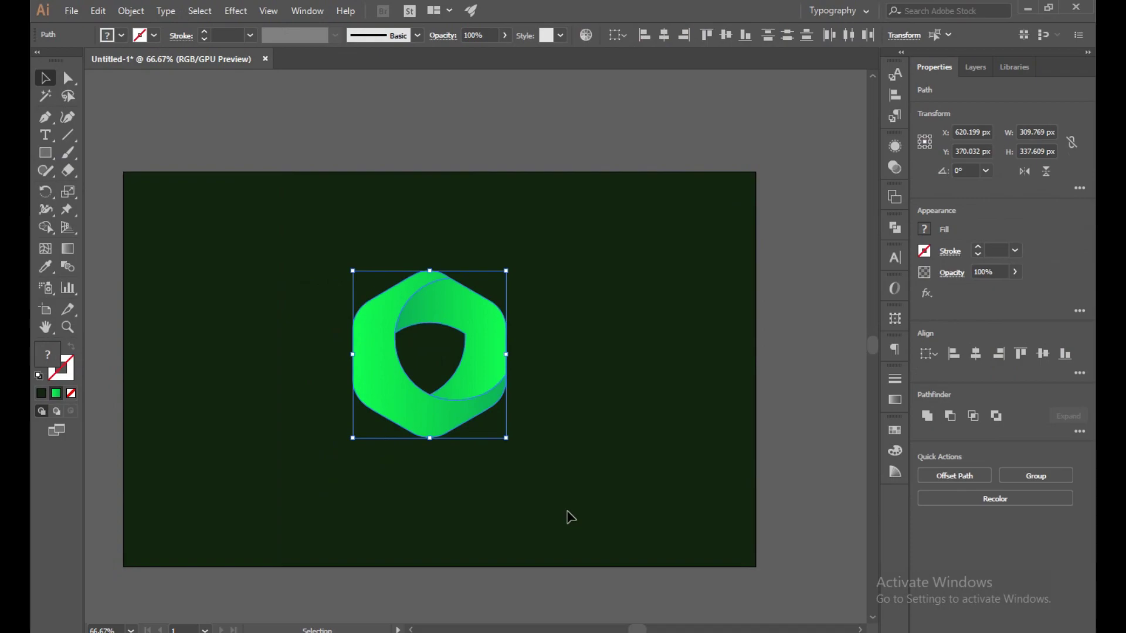
key("ctrl+g")
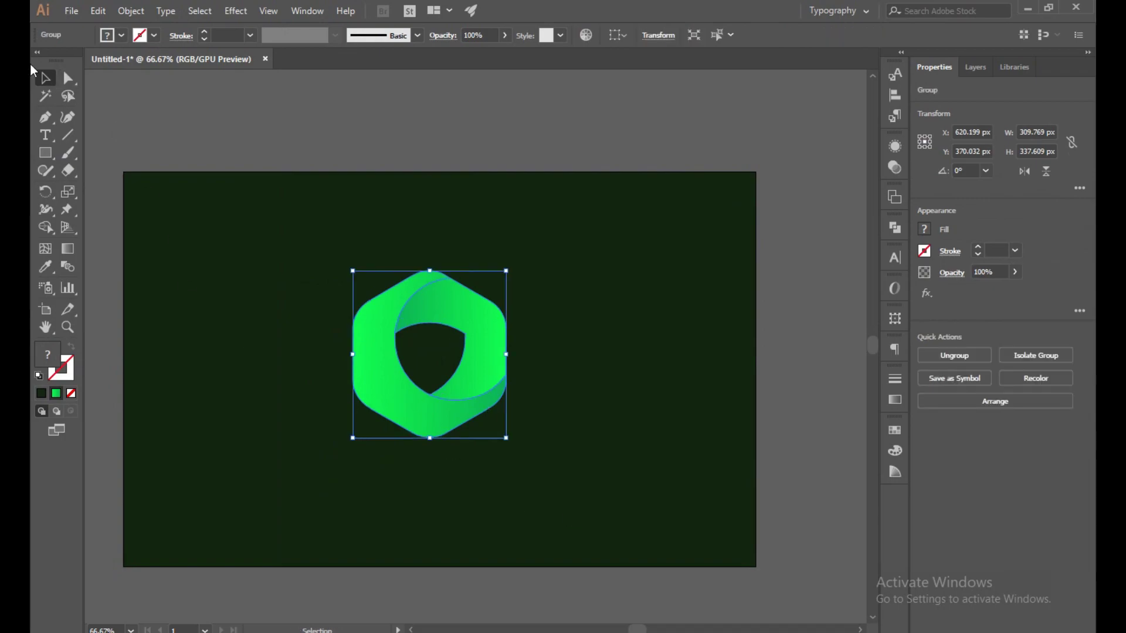
left_click(108, 179)
left_click_drag(372, 391, 374, 336)
left_click(588, 364)
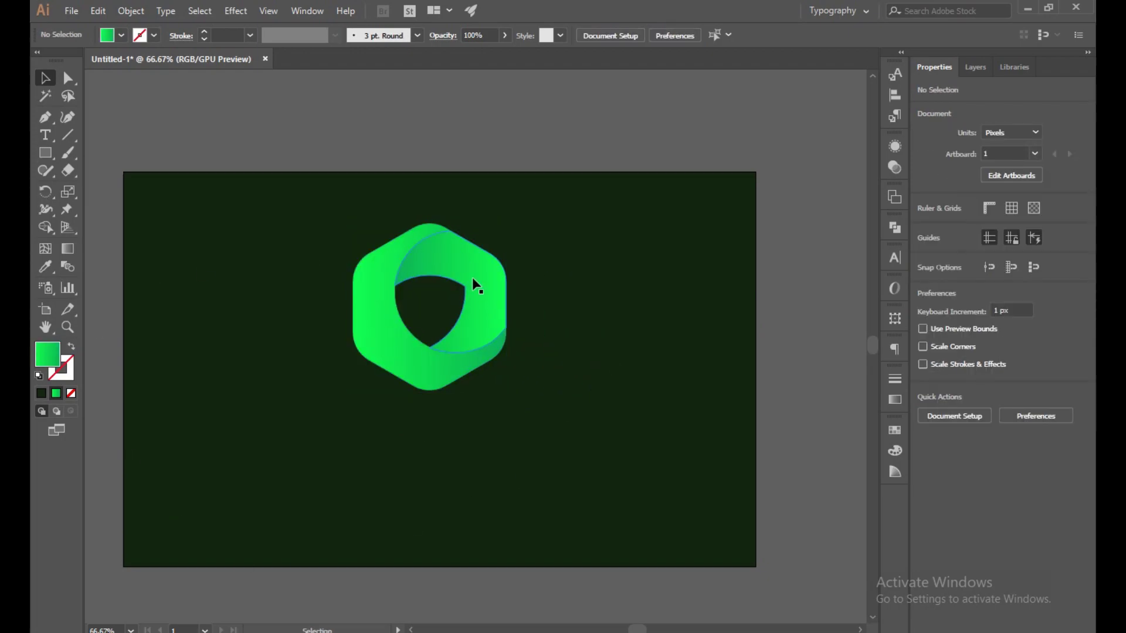
Step: Add the text 'odyssey re' below the logo and set it to 72 pt
left_click(50, 136)
left_click(391, 456)
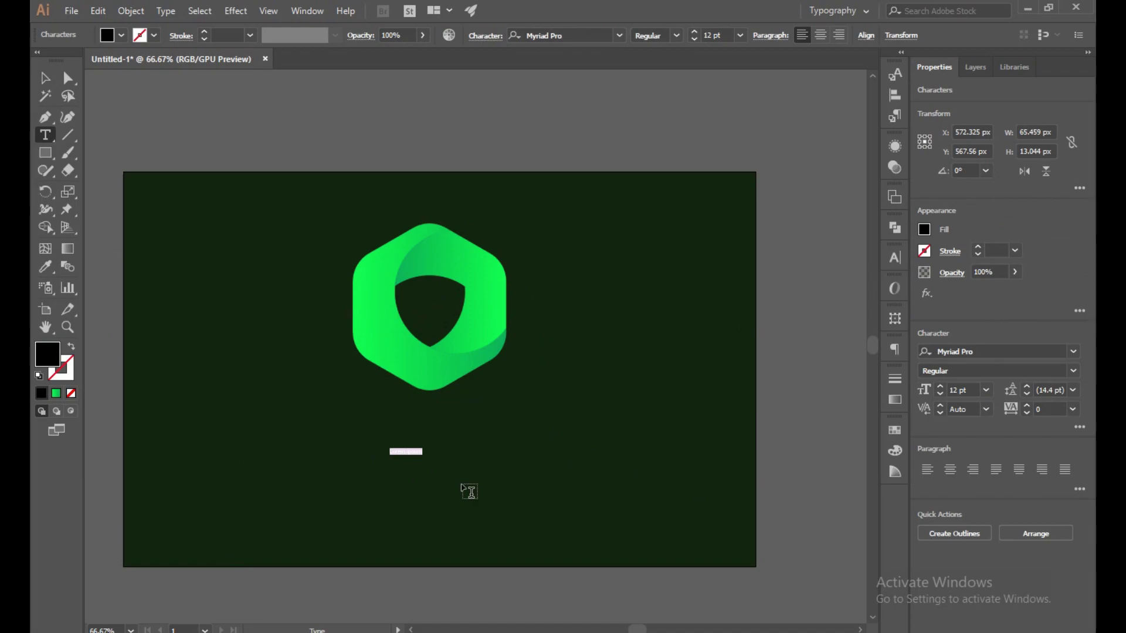
key("BackSpace")
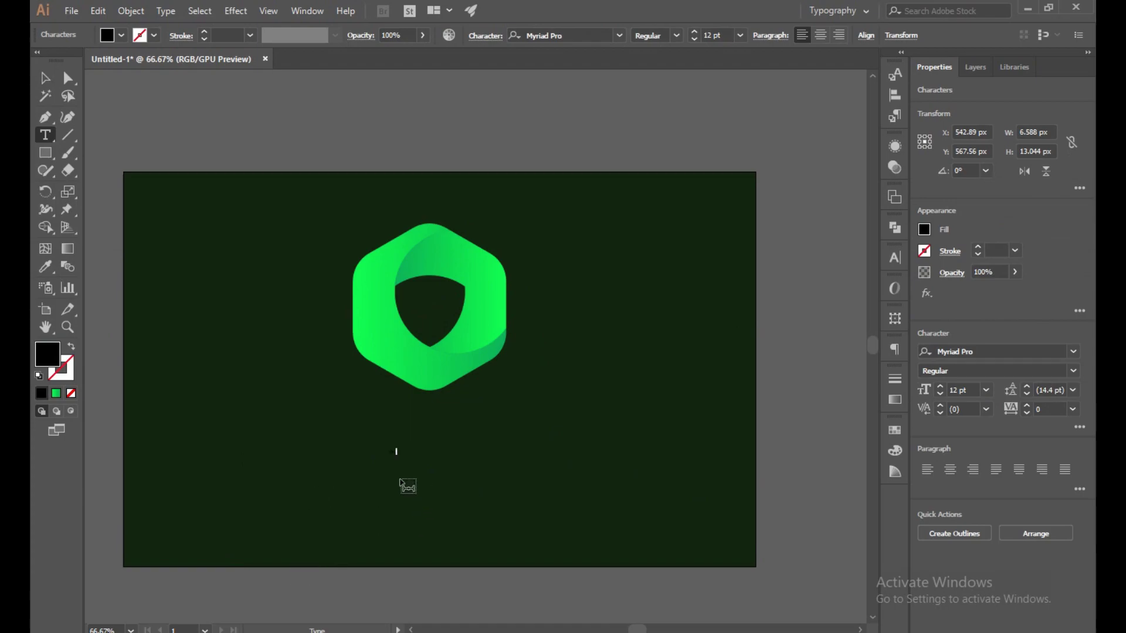
type("Ok")
type("e")
type("y")
type("s")
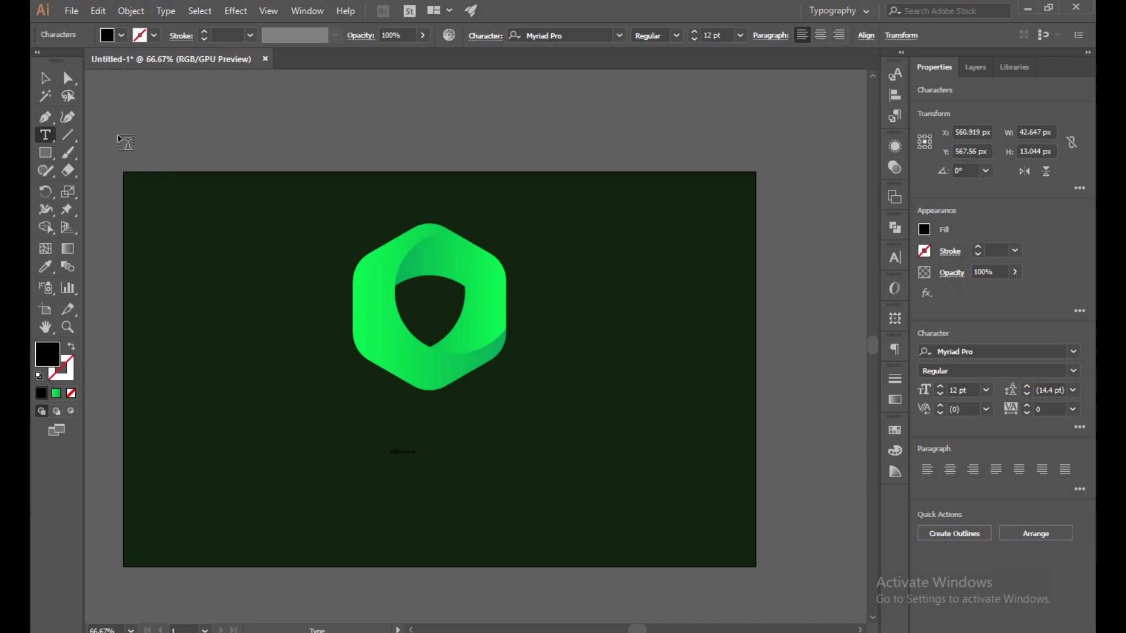
left_click(44, 85)
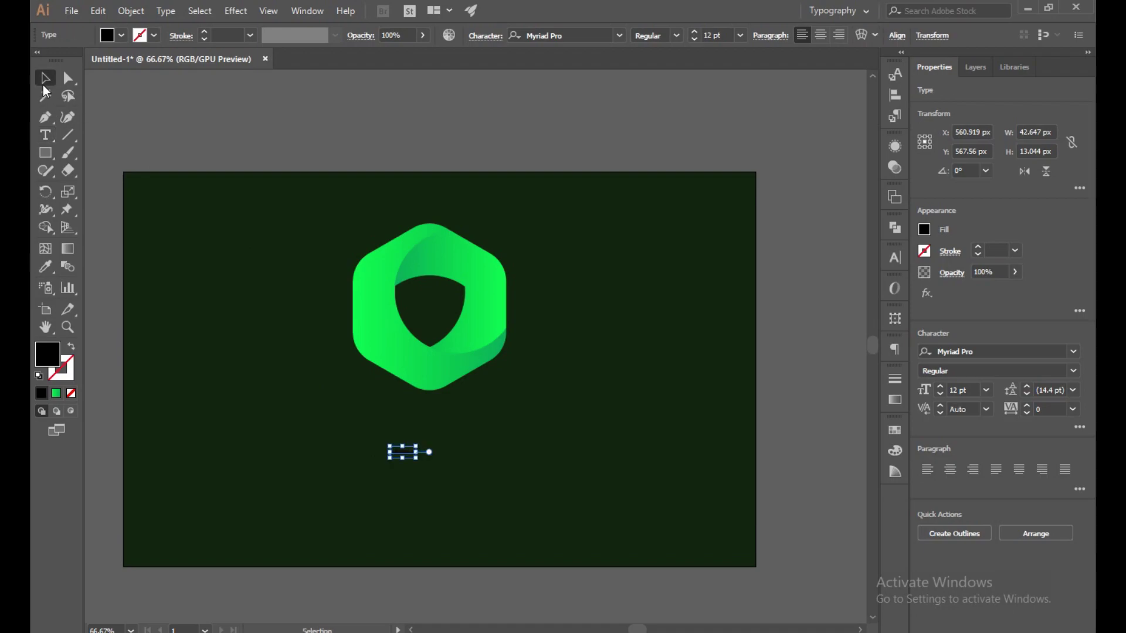
left_click(741, 35)
left_click(756, 297)
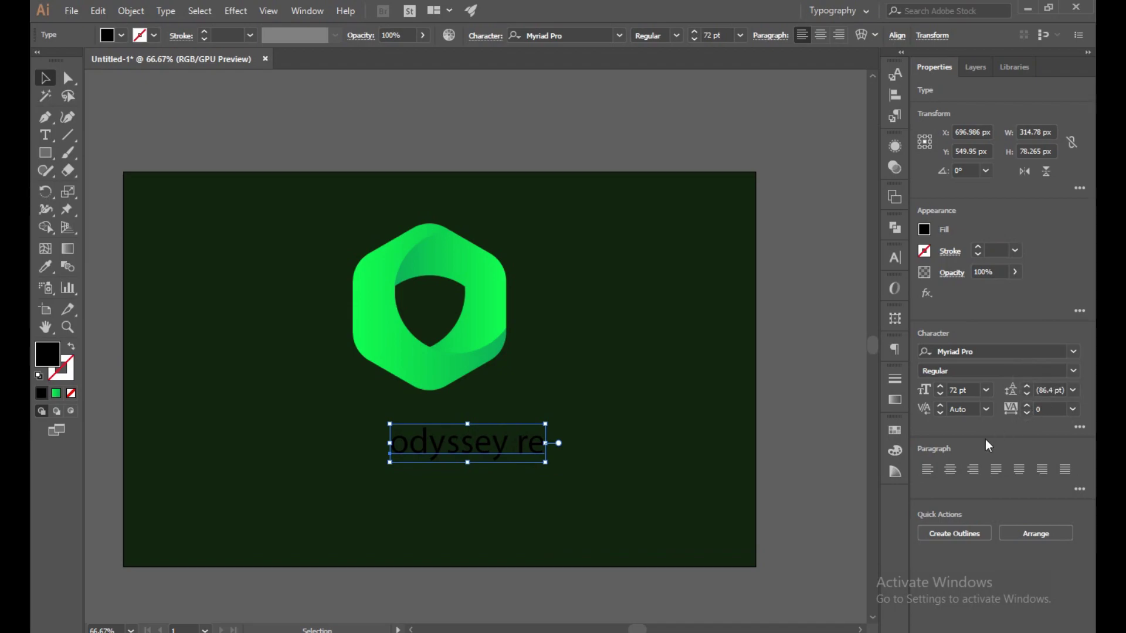
Step: Style the title as bold all-caps light-green ODYSSEY RE and nudge the logo slightly down
left_click(1079, 427)
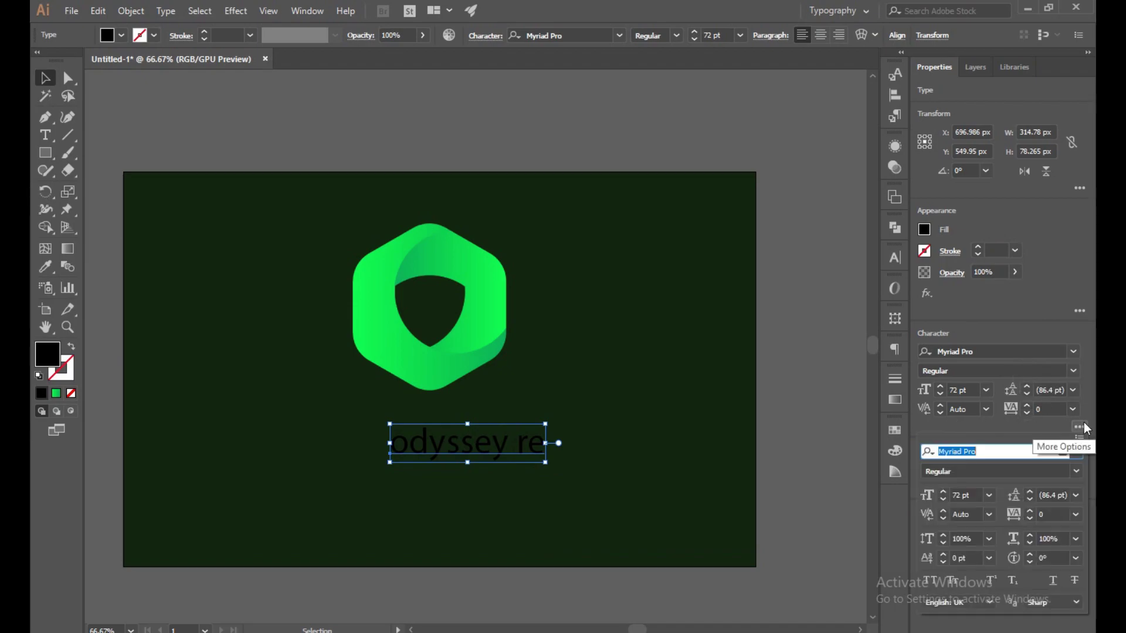
left_click(964, 539)
key("Down")
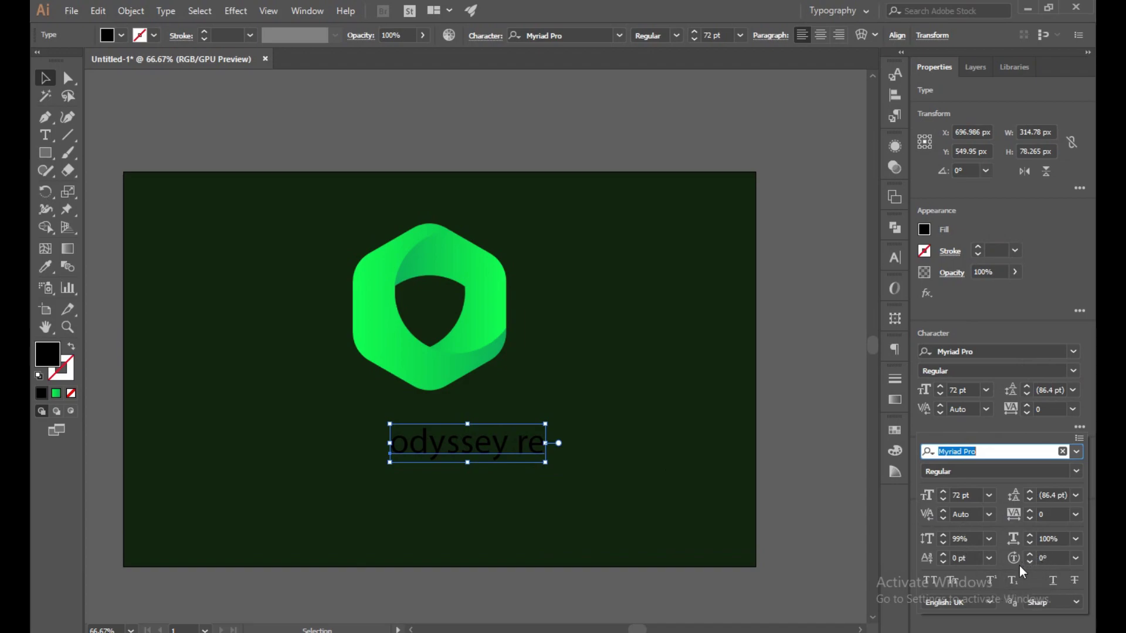
left_click(1019, 500)
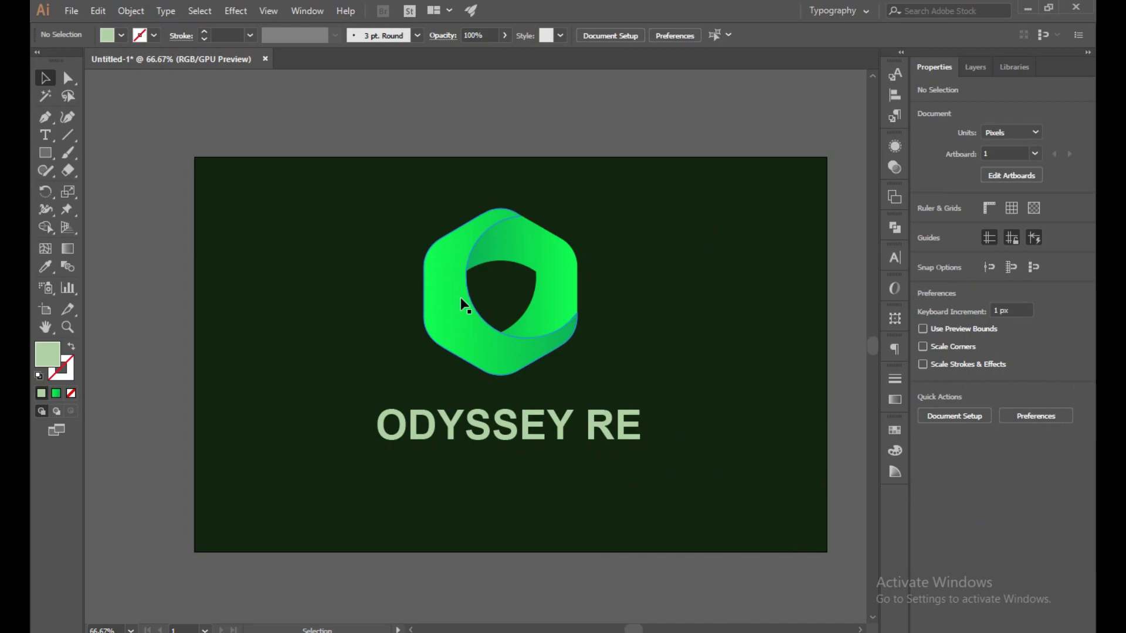
left_click_drag(461, 305, 463, 321)
left_click(704, 274)
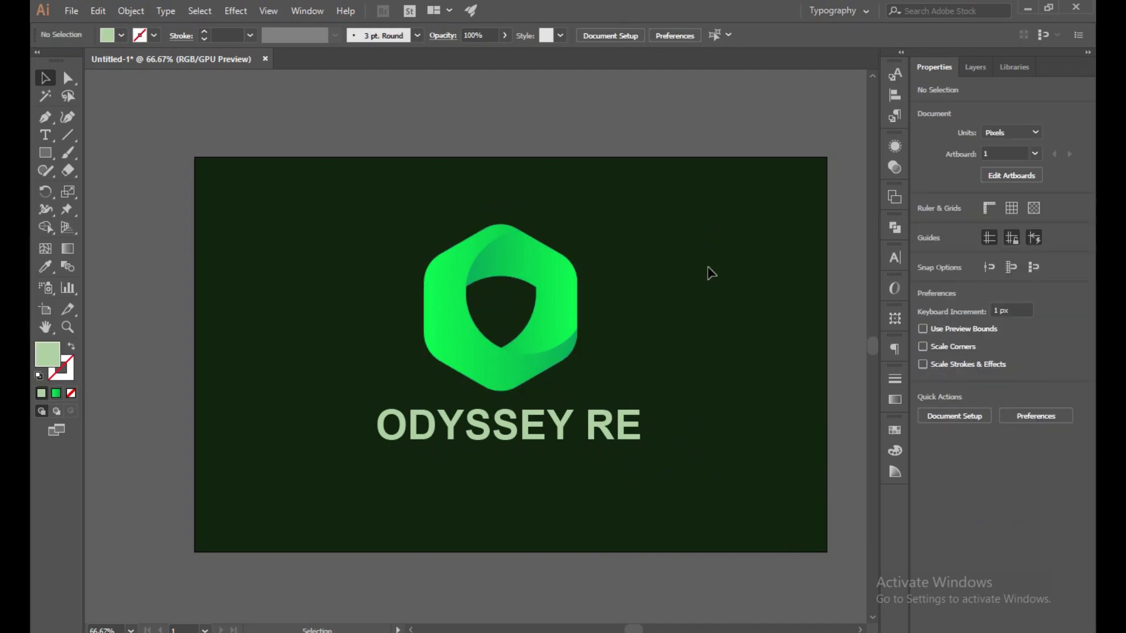